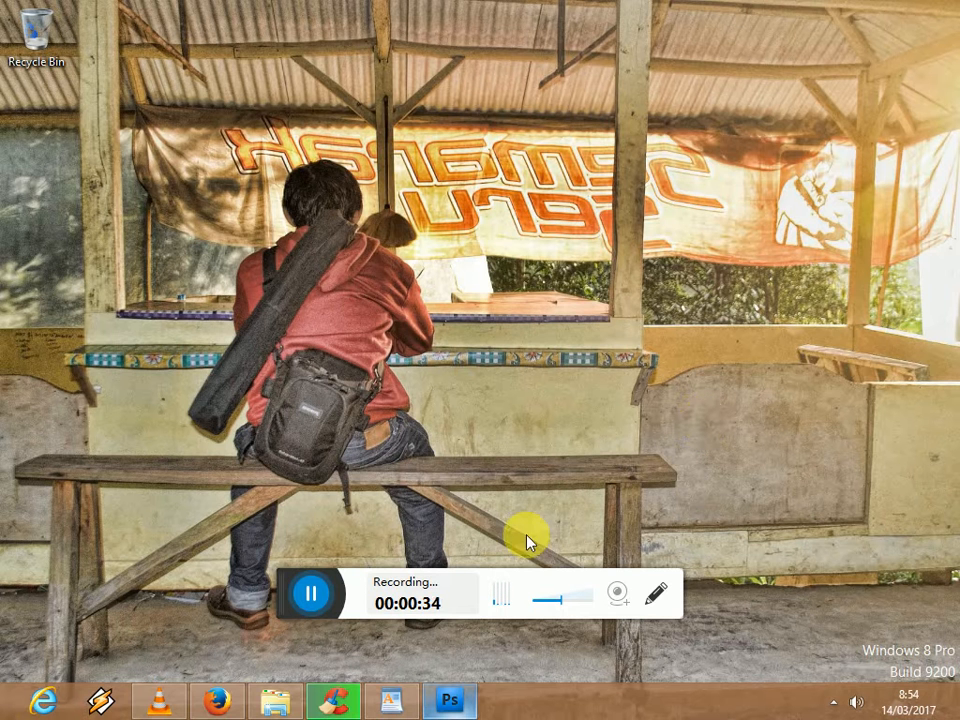
- Switch to Photoshop and bring the entire portrait photo into view
left_click(391, 700)
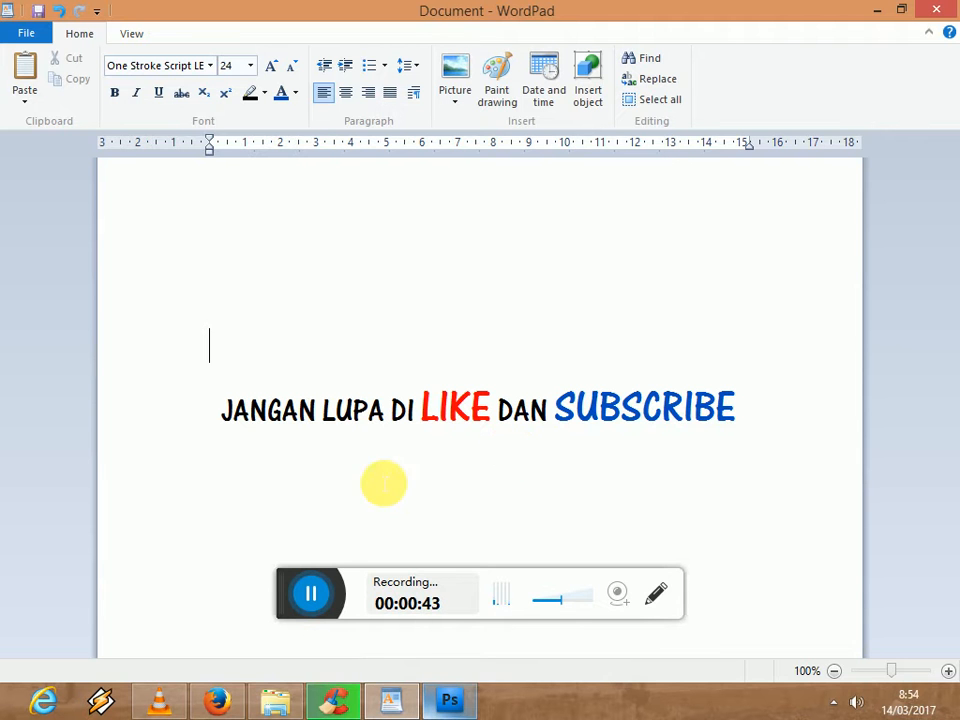
left_click(470, 700)
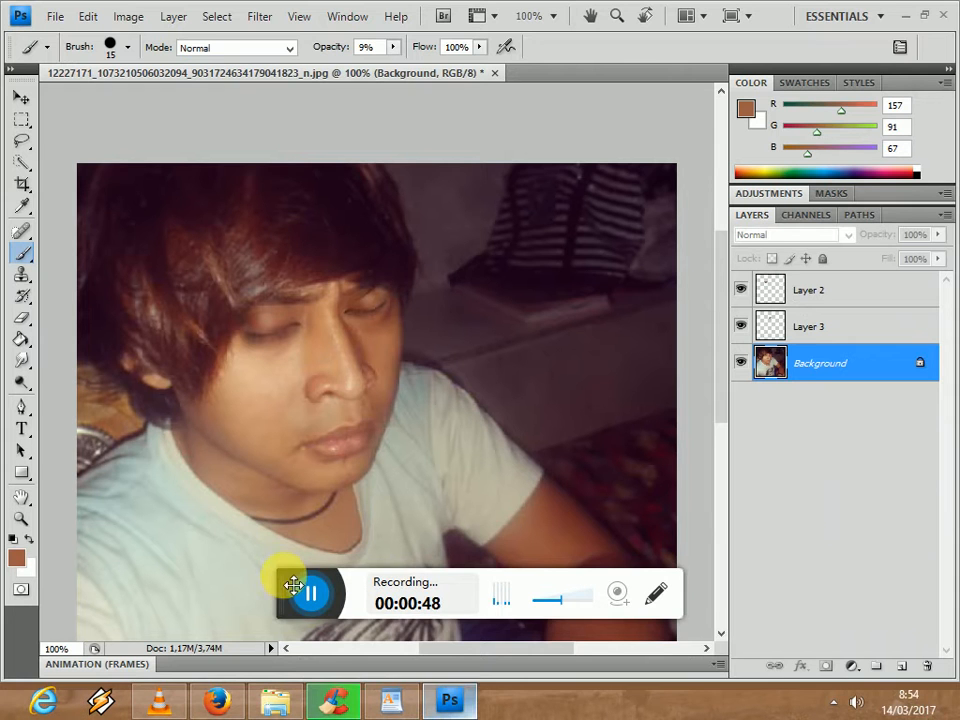
left_click_drag(343, 596, 515, 717)
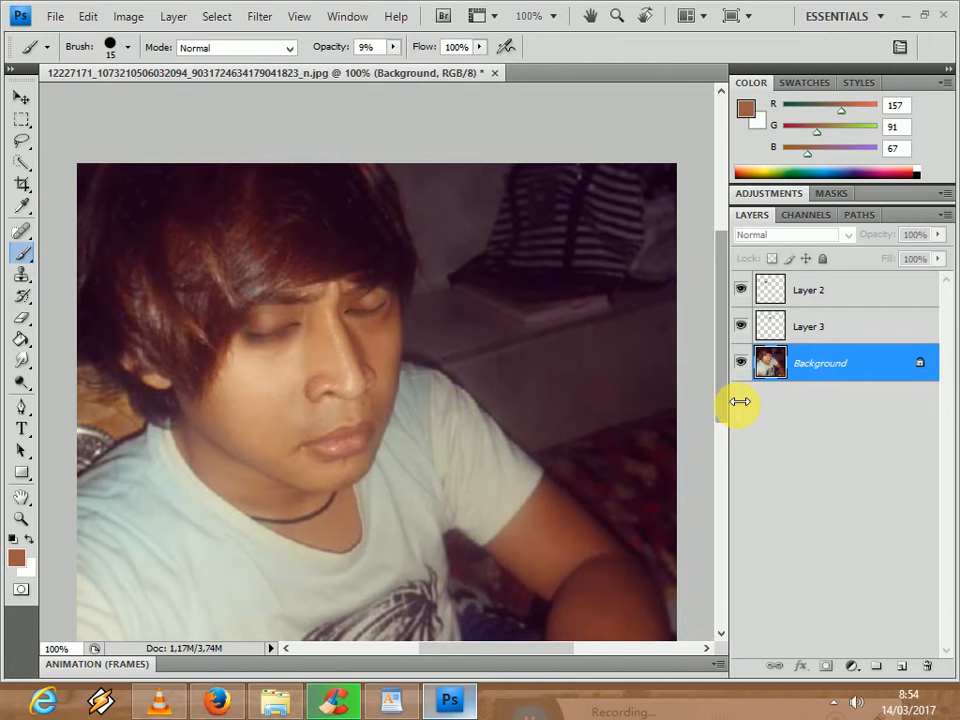
scroll(724, 416, "down", 2)
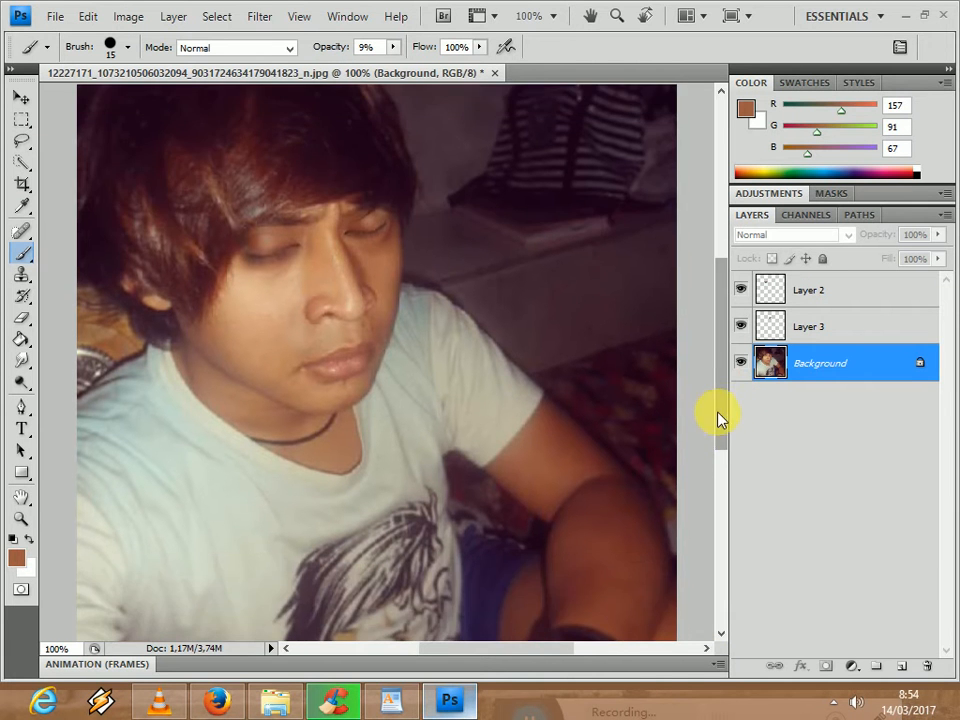
key("ctrl+minus")
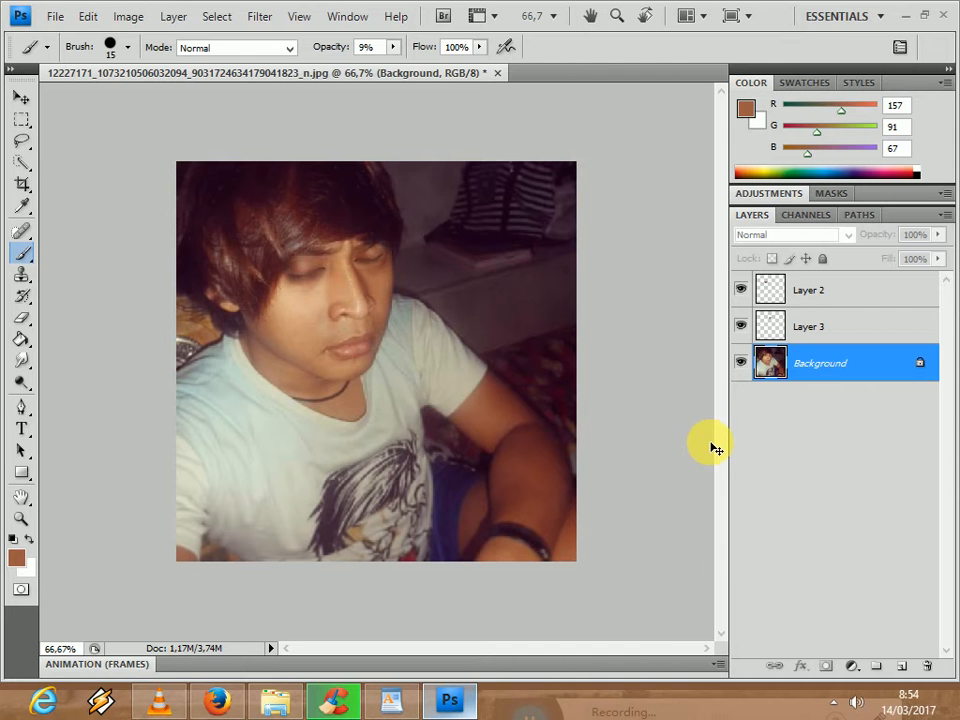
- Show the animation frames and preview playback of the portrait's existing two-frame animation, stopping it after a few seconds
left_click(714, 664)
left_click(628, 618)
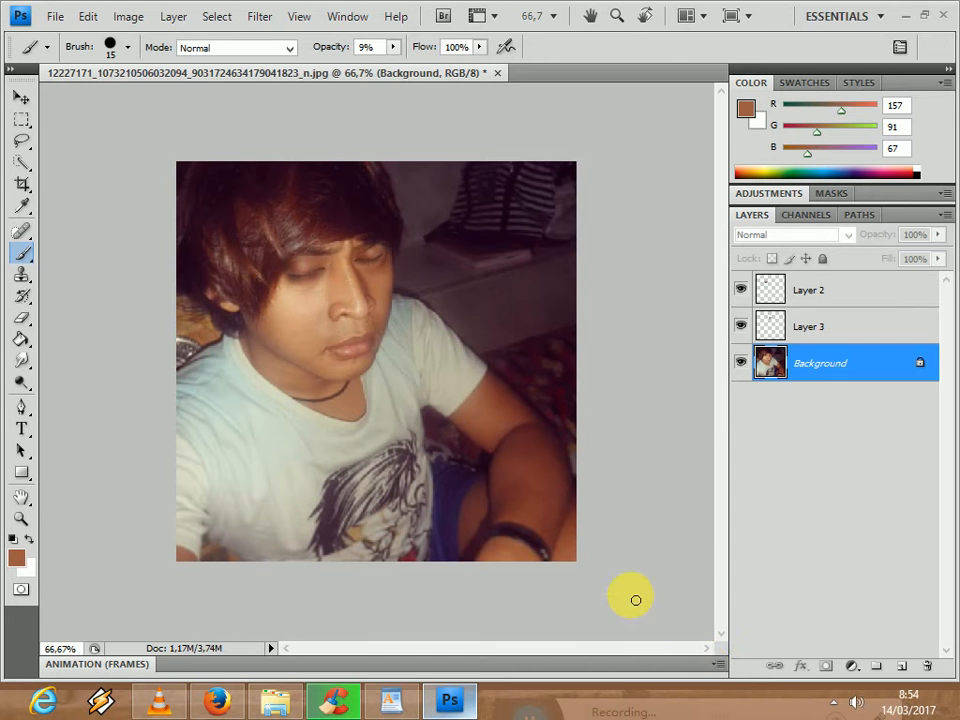
left_click(710, 665)
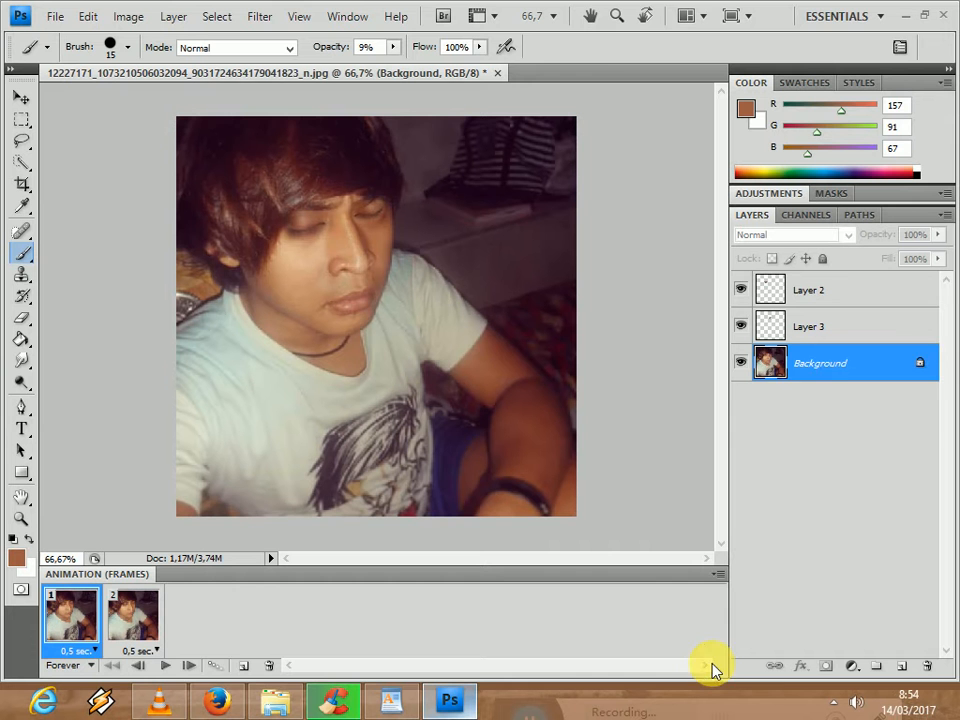
left_click(173, 671)
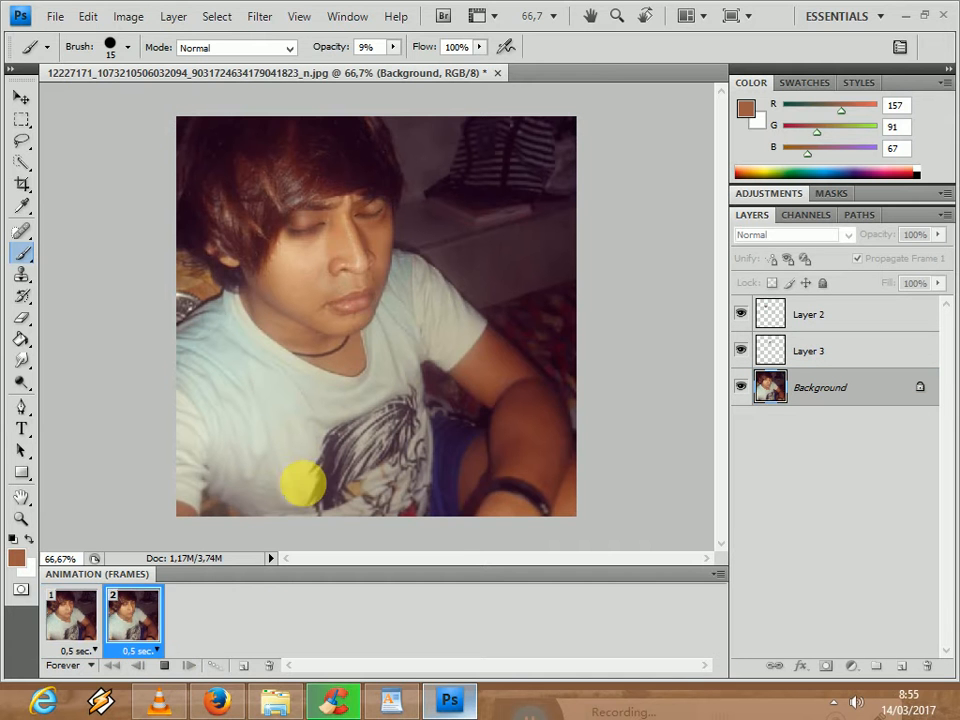
left_click(741, 388)
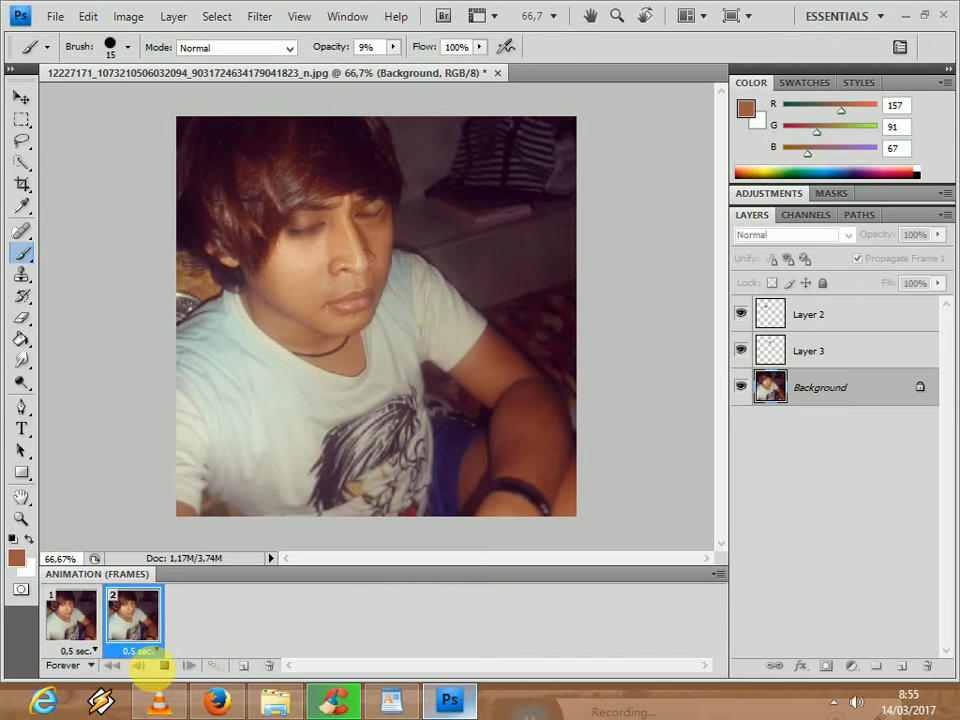
left_click(137, 648)
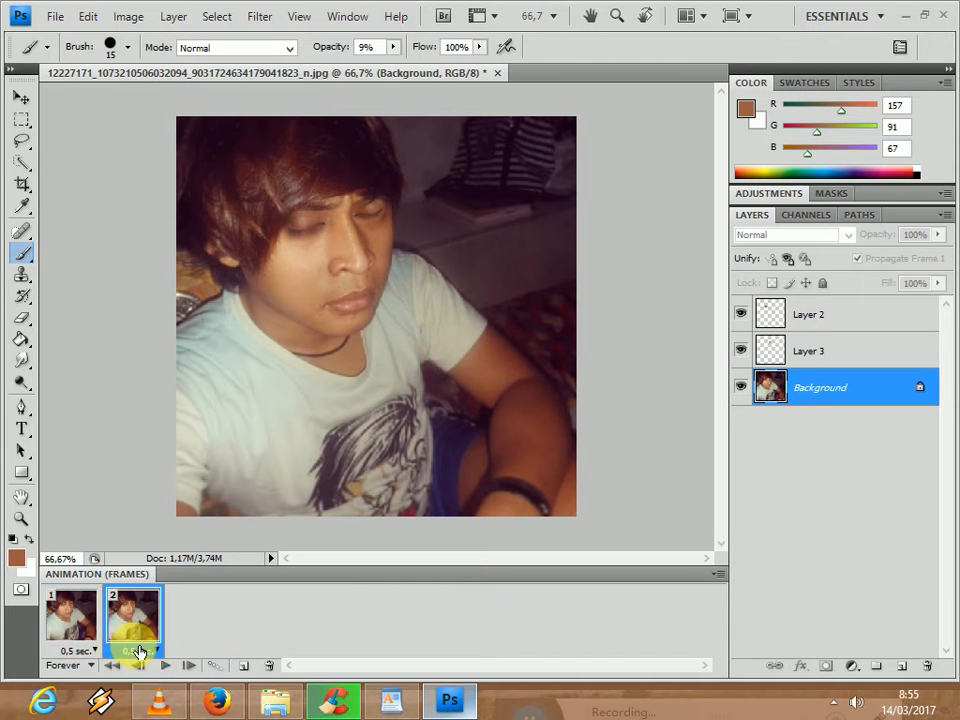
- Hide Layer 3 and Layer 2 in the first animation frame, leaving only the Background visible
left_click(71, 617)
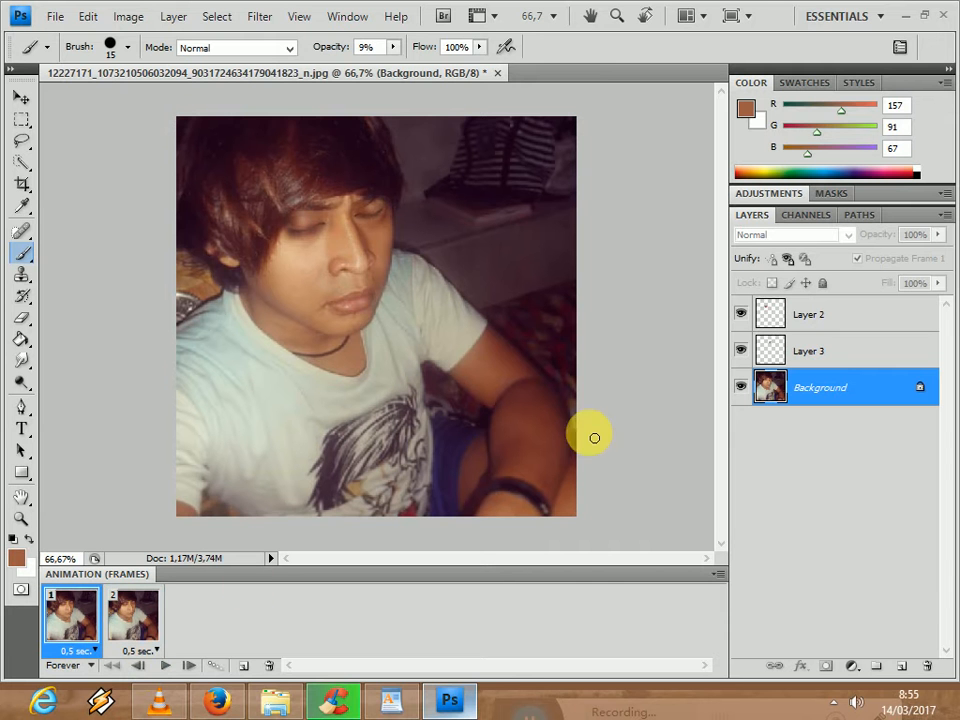
left_click(741, 350)
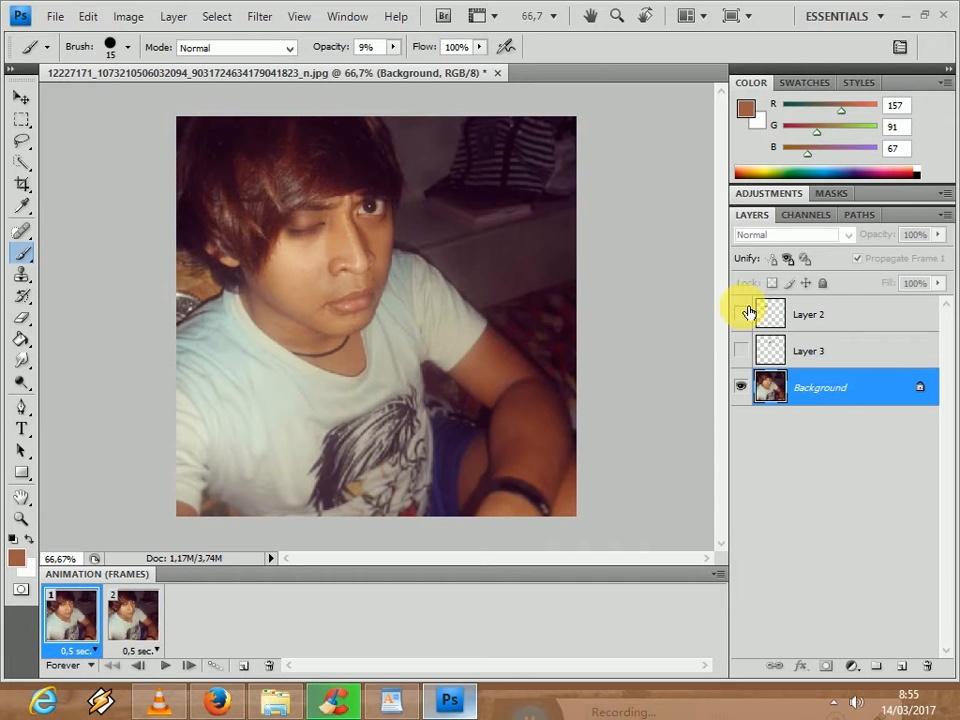
left_click(741, 313)
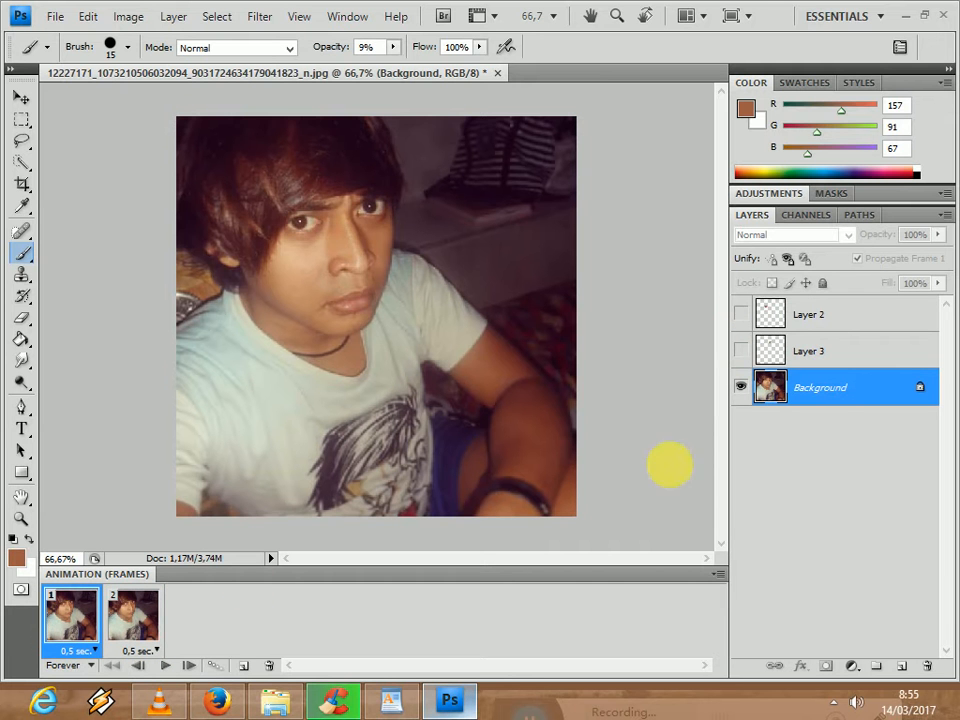
- Check the animation's playback briefly and delete the second frame
left_click(167, 666)
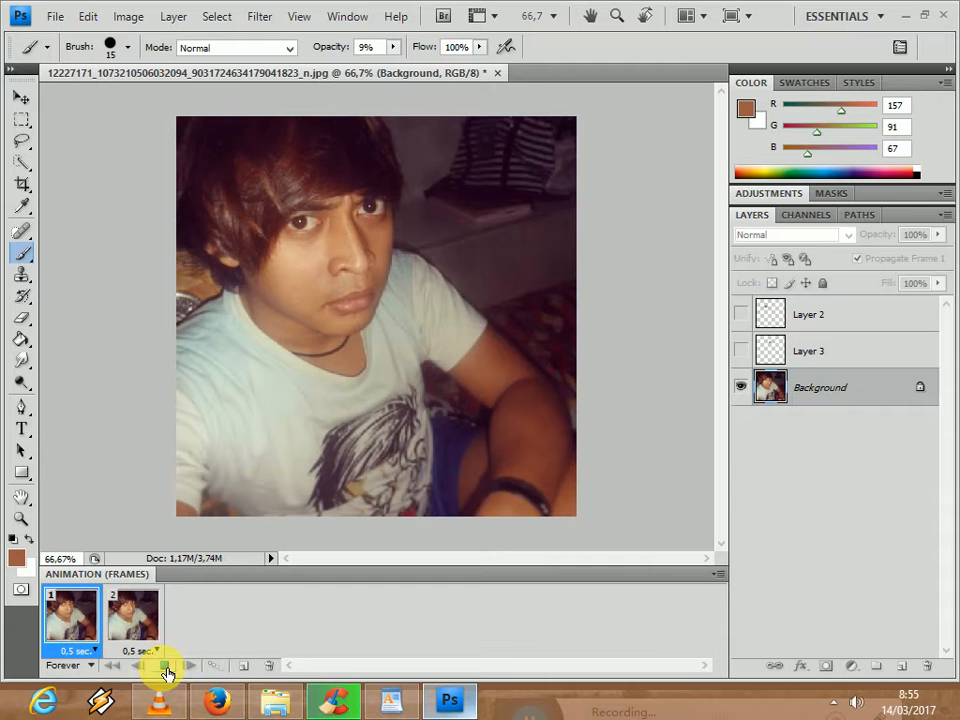
left_click(71, 620)
left_click(128, 622)
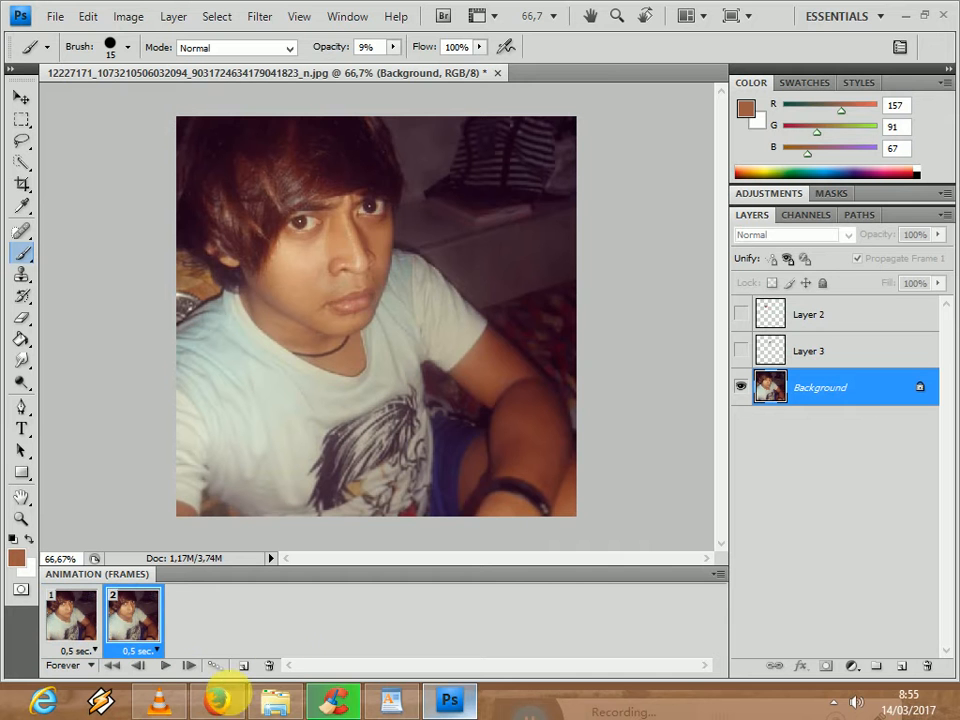
left_click(273, 665)
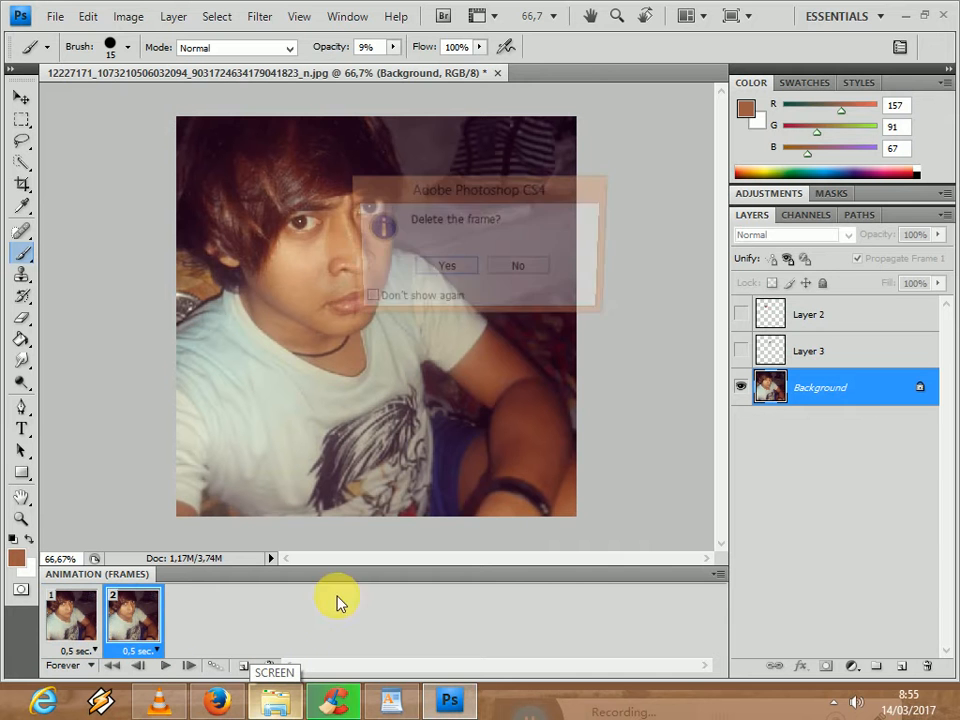
left_click(444, 270)
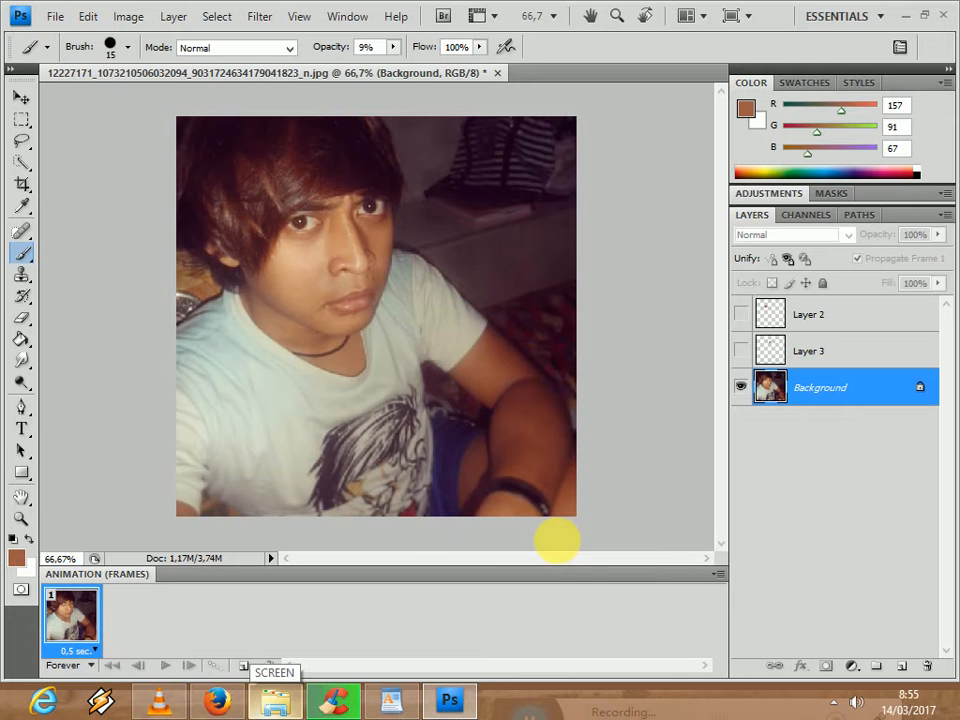
- Add a new second animation frame with Layer 2 and Layer 3 made visible
left_click(243, 665)
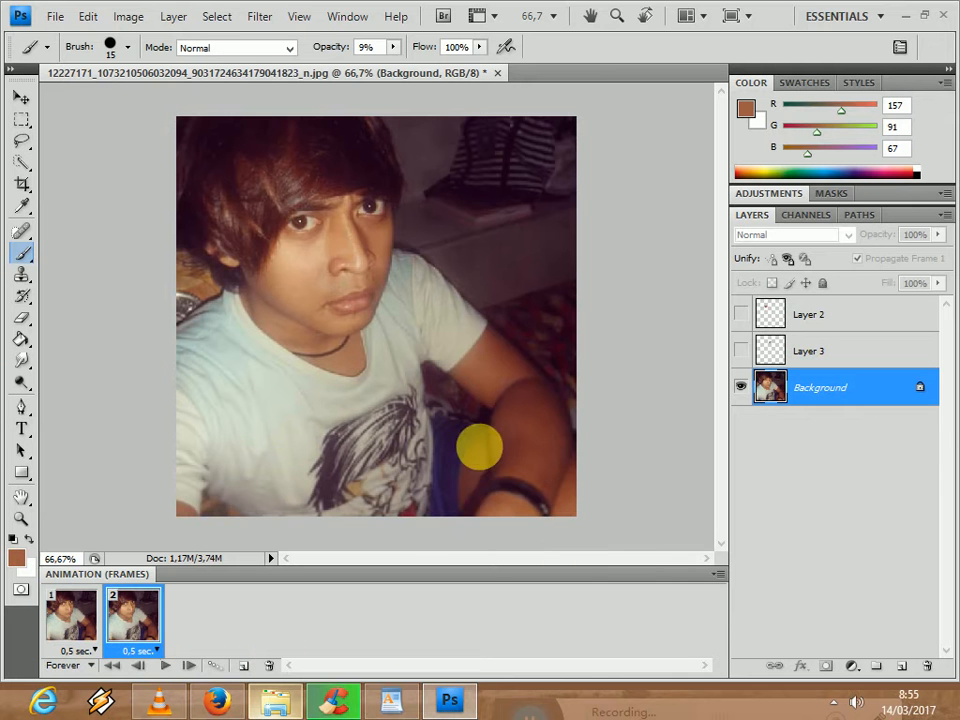
left_click(740, 314)
left_click(740, 350)
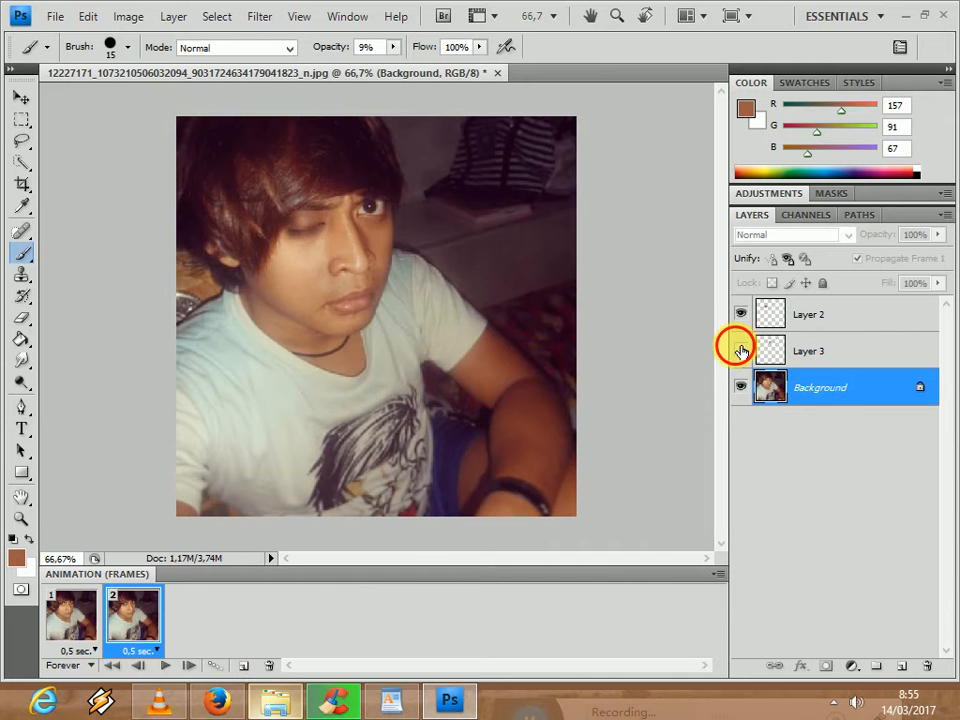
- Preview the rebuilt two-frame eye animation, stop it and collapse the animation frames area
left_click(166, 667)
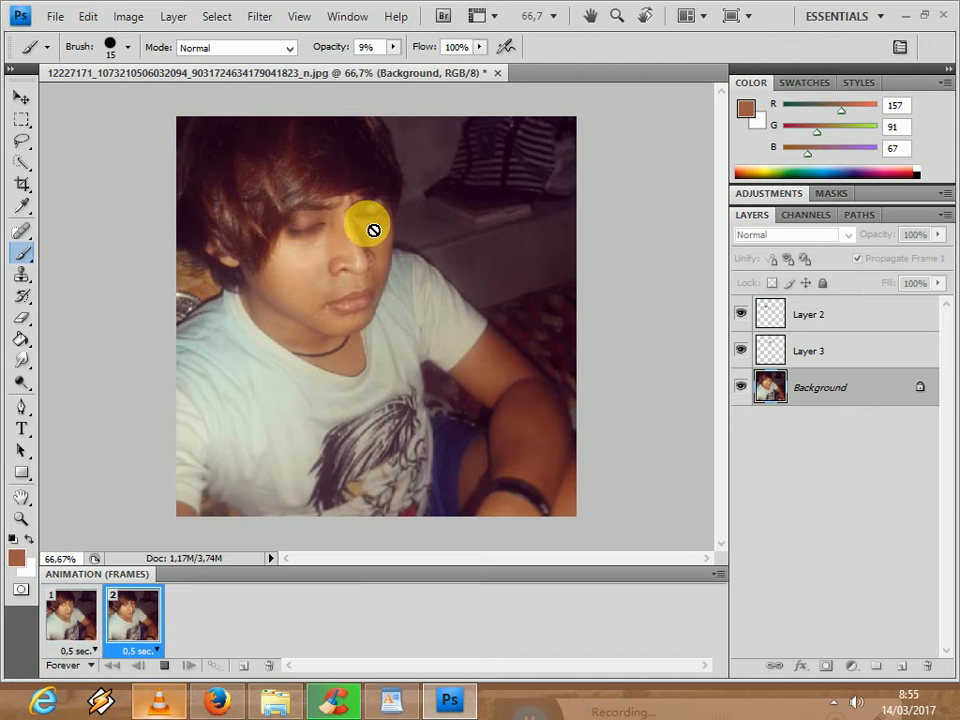
left_click(164, 665)
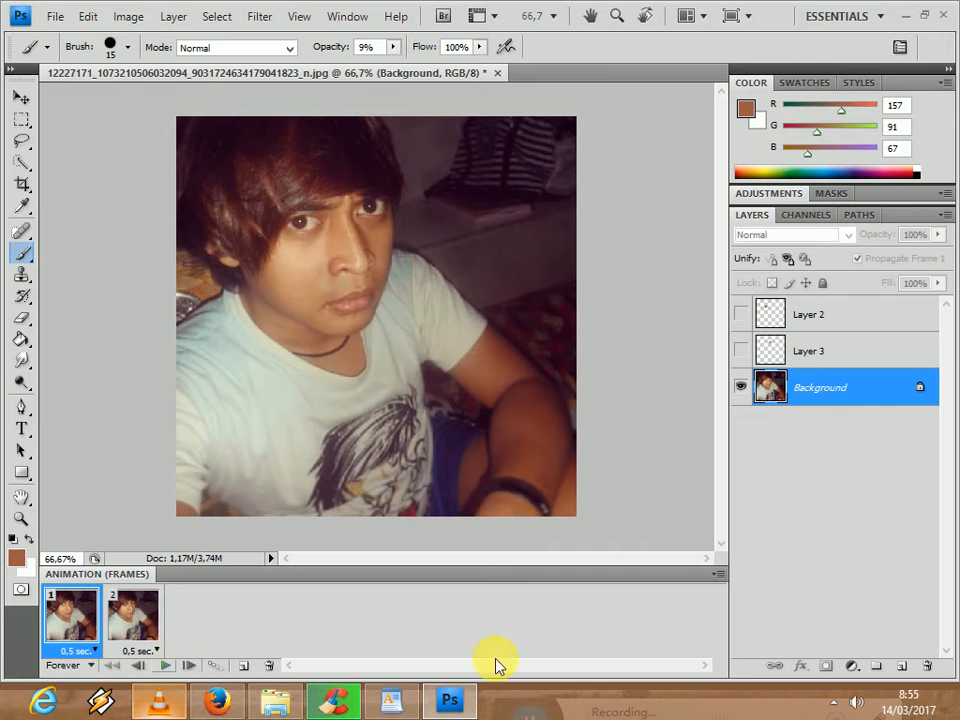
left_click(716, 576)
left_click(714, 578)
double_click(705, 575)
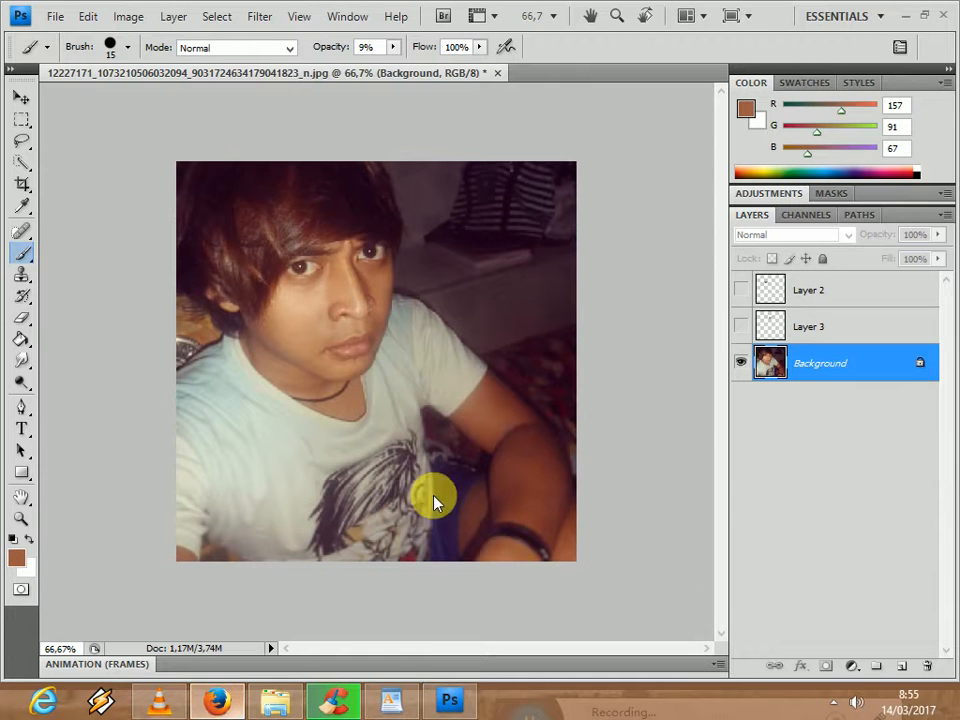
- Switch to Firefox and run a Google image search for "mata sharingan" in a new tab
key("alt+Tab")
left_click(426, 15)
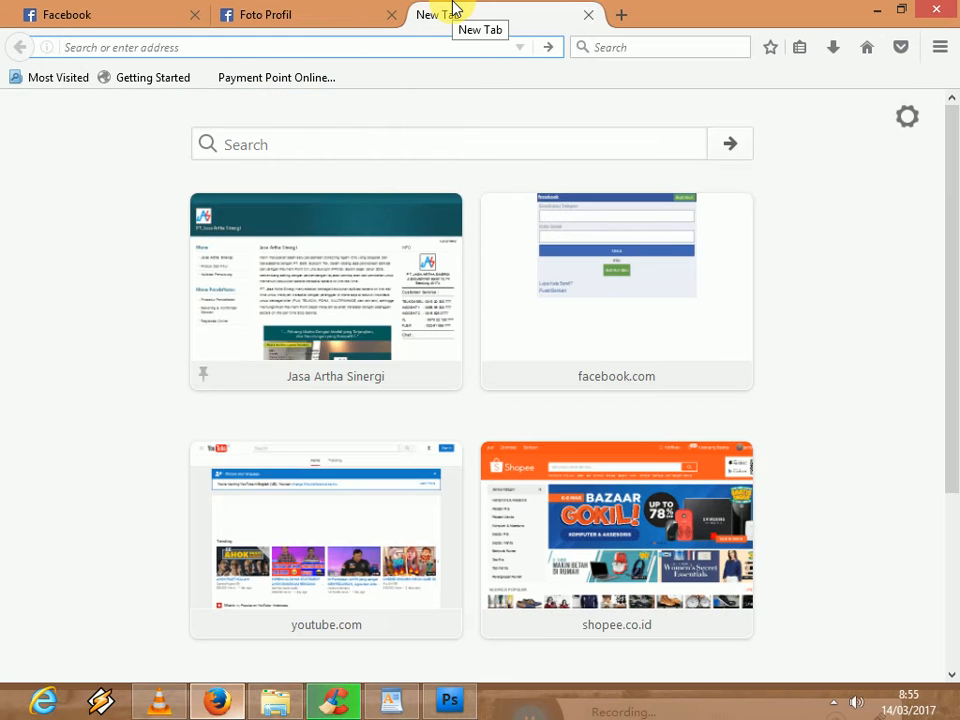
type("mata s")
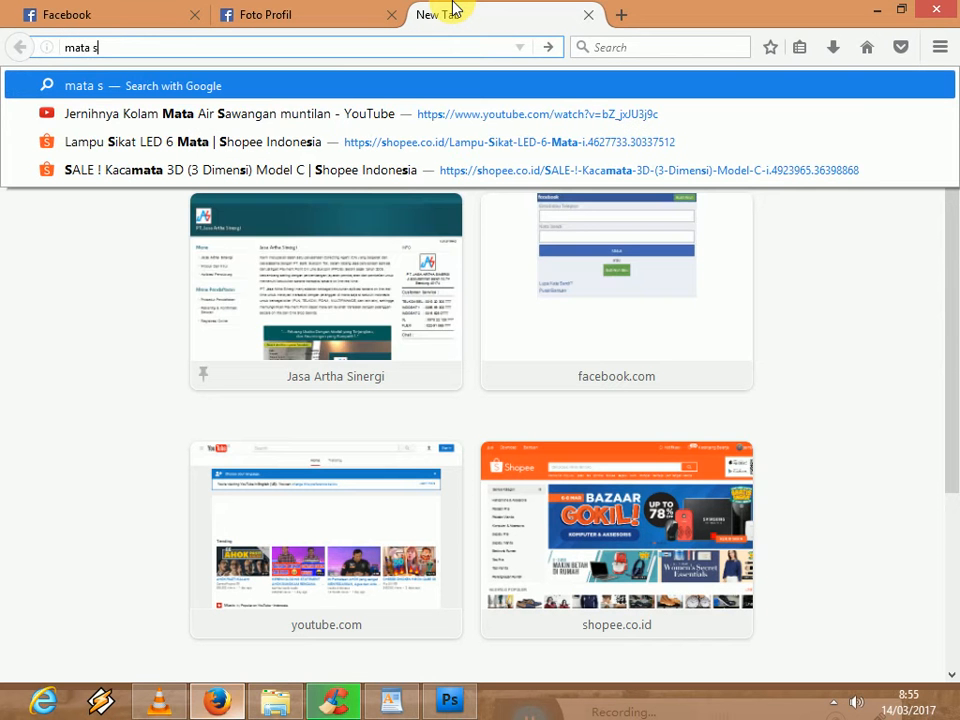
type("aringgan")
key("Return")
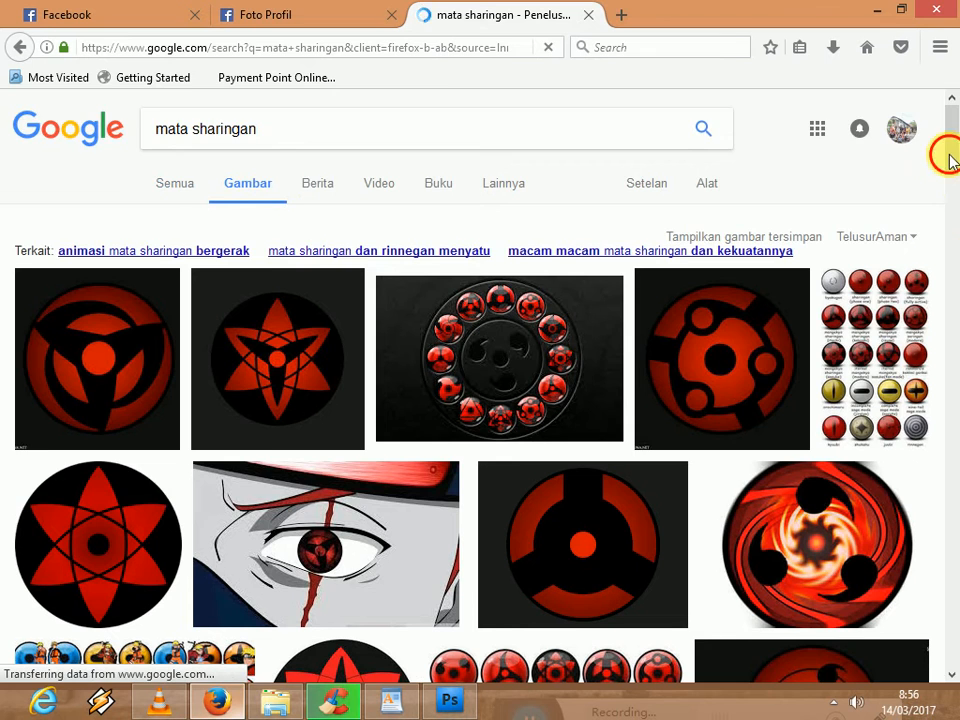
- Find the six-pointed Mangekyou Sharingan Eternal Sasuke picture among the image results and open it at full size
scroll(952, 172, "down", 5)
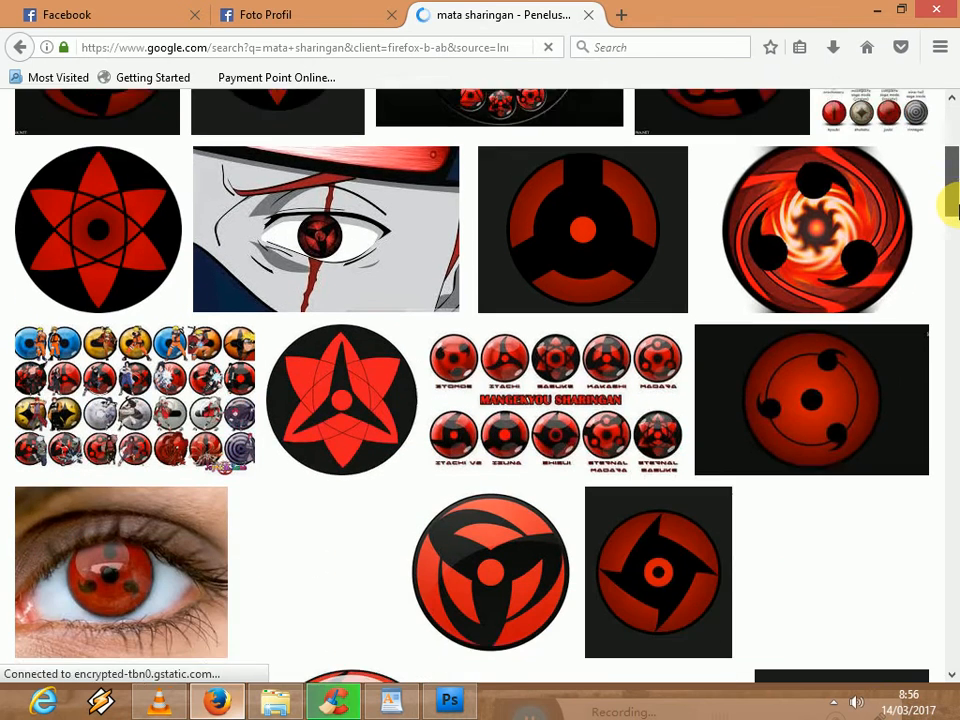
scroll(952, 210, "down", 1)
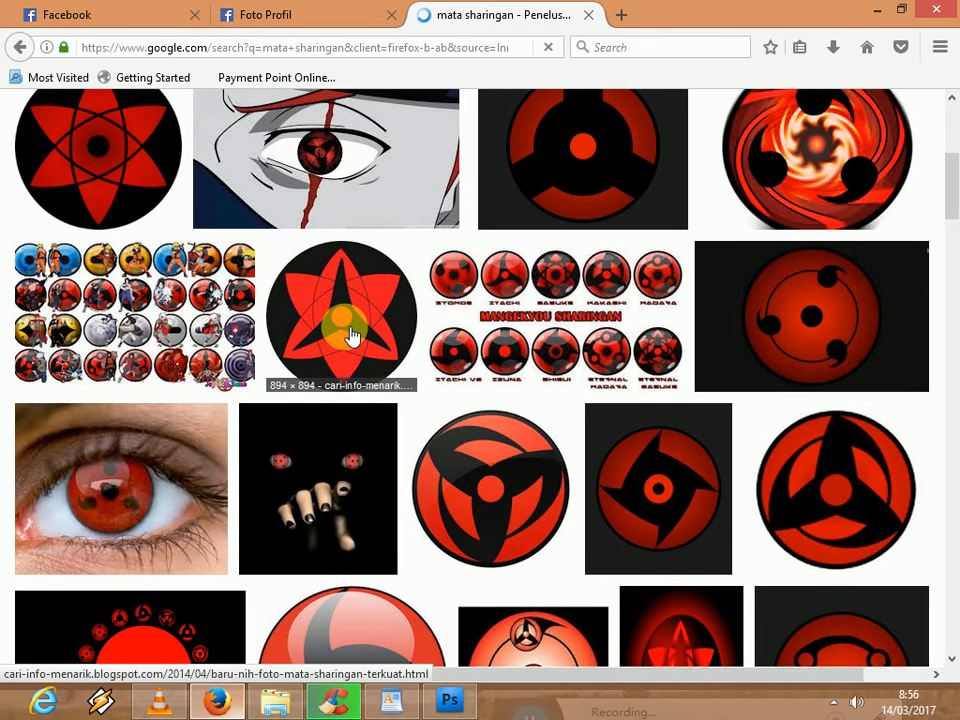
left_click(350, 337)
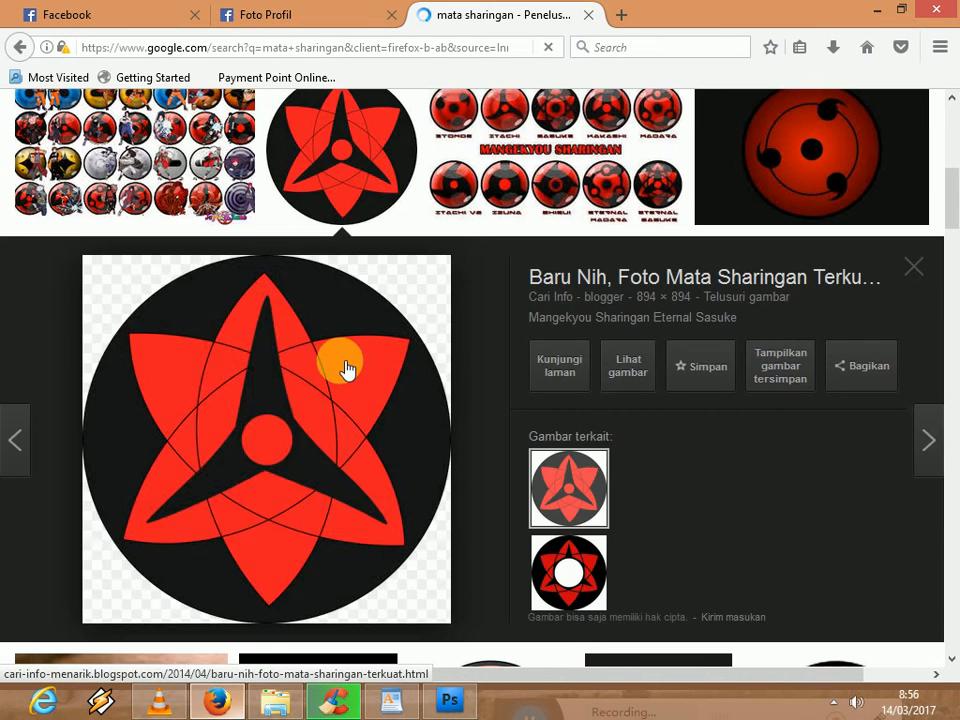
left_click(630, 370)
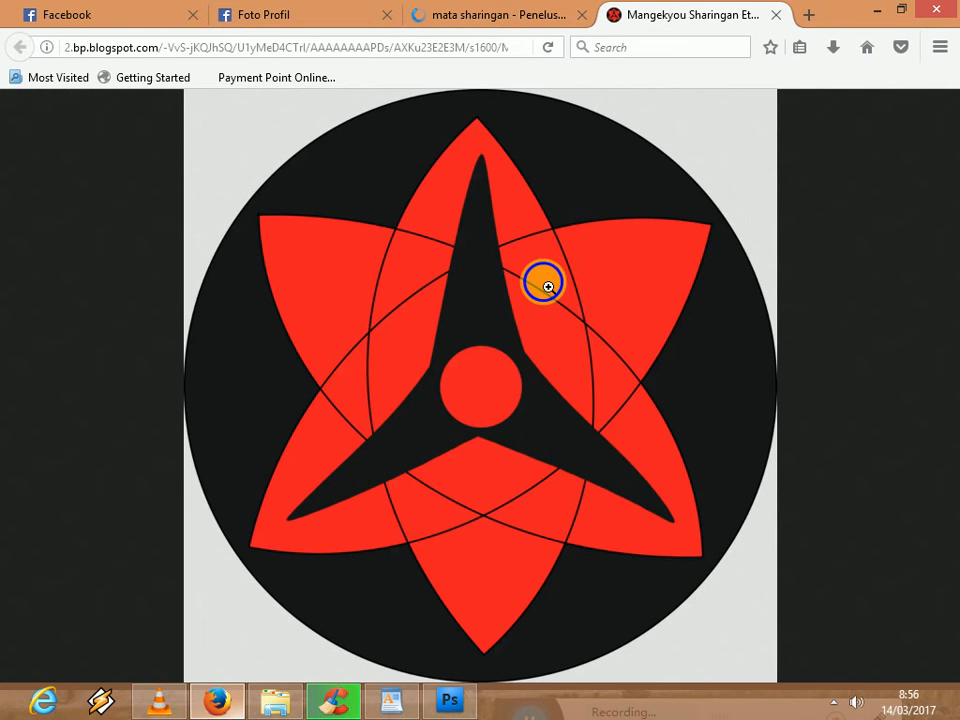
- Save the full-size image to the Videos folder as Mangekyou Sharingan Eternal Sasuke
right_click(548, 287)
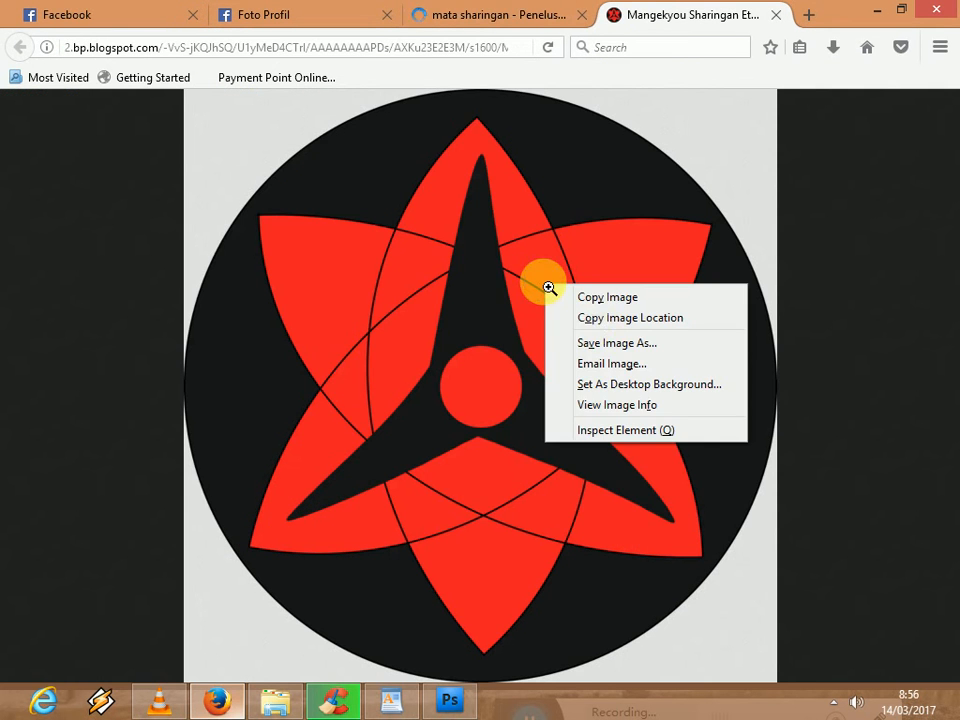
left_click(600, 343)
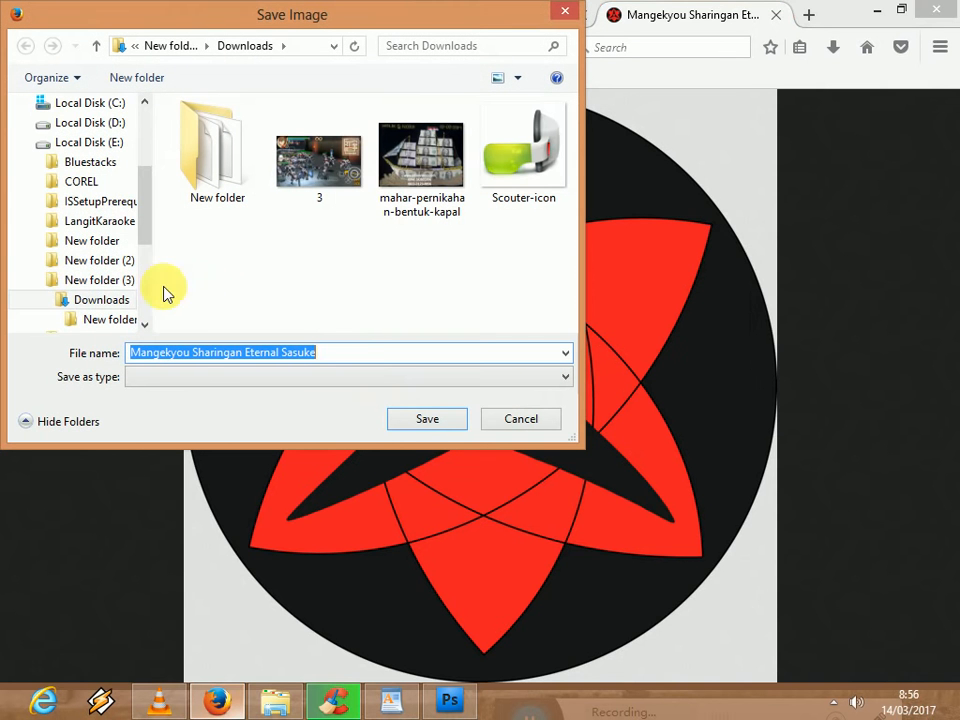
scroll(80, 200, "up", 3)
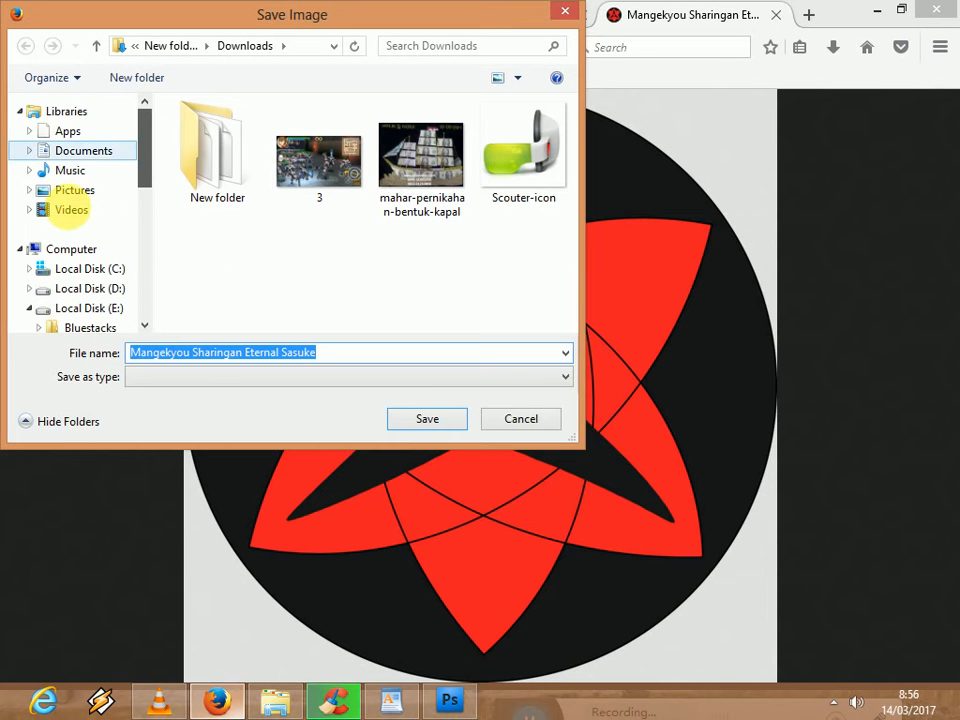
left_click(72, 212)
left_click(415, 418)
- Switch back to Photoshop and open Mangekyou Sharingan Eternal Sasuke.png from the Videos library
left_click(440, 705)
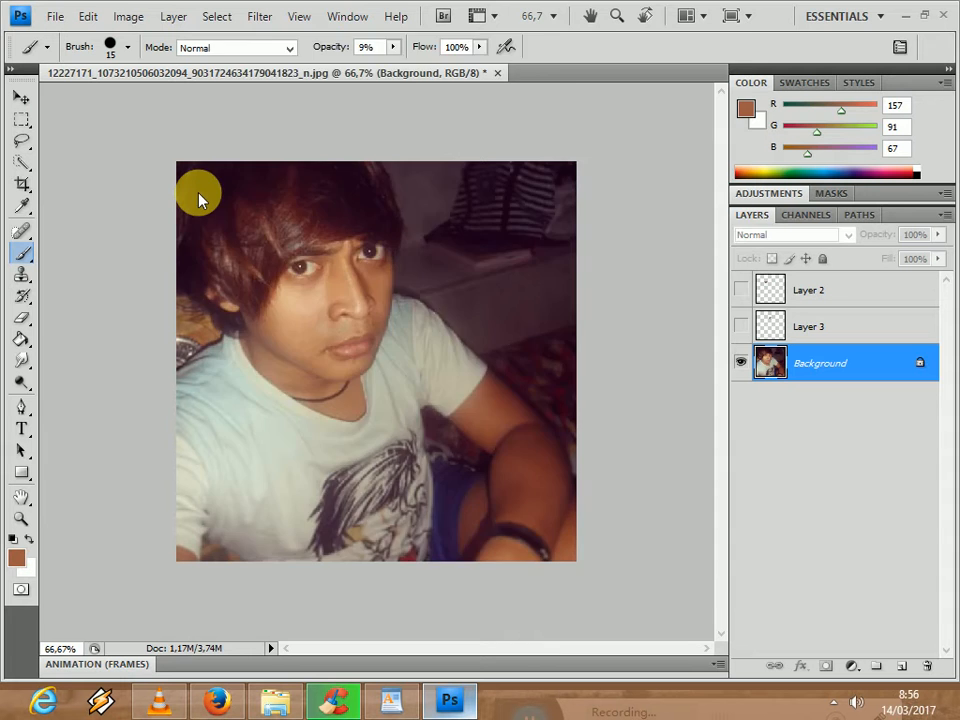
key("ctrl+o")
left_click(253, 242)
double_click(352, 218)
left_click(687, 308)
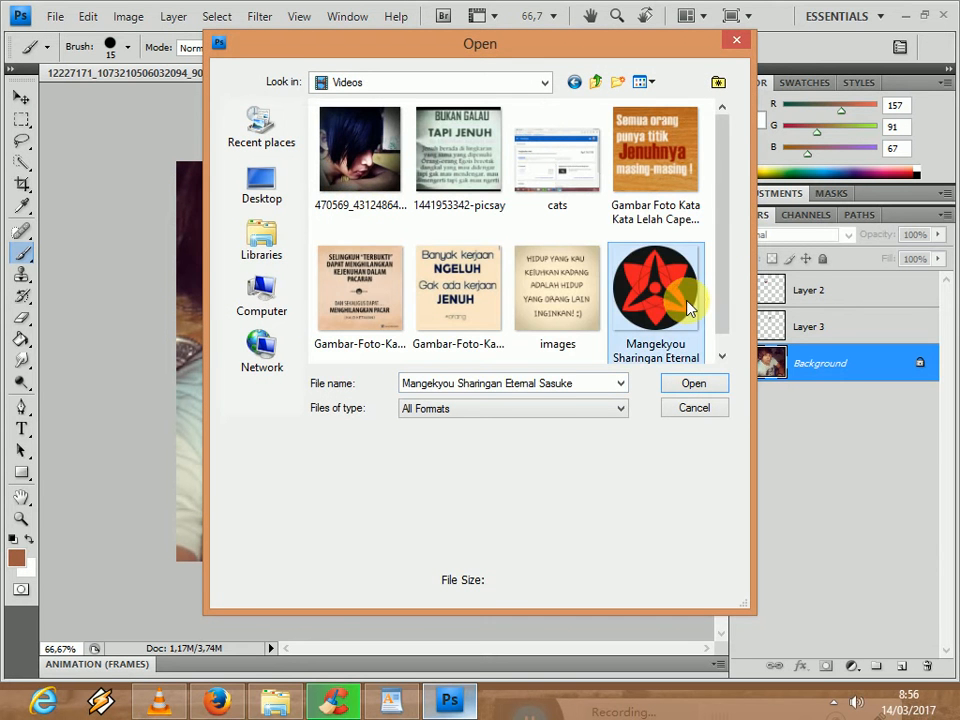
double_click(687, 308)
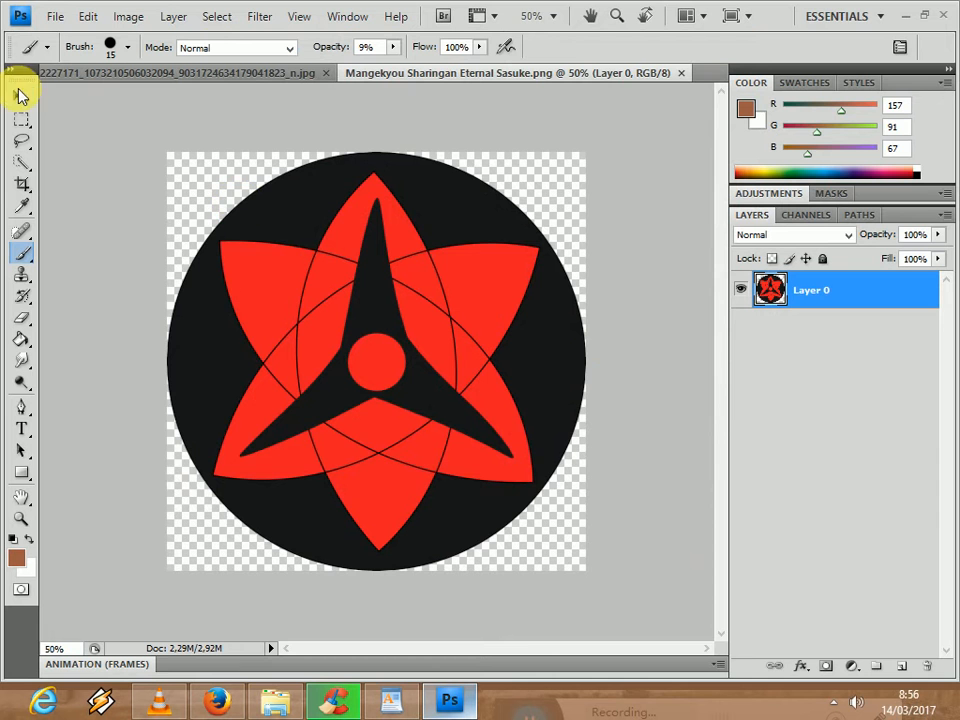
- Copy the Sharingan image into the portrait document with the Move tool and close the source image
left_click(22, 95)
left_click_drag(467, 71, 586, 126)
left_click_drag(681, 332, 372, 347)
left_click(865, 115)
left_click_drag(285, 300, 327, 325)
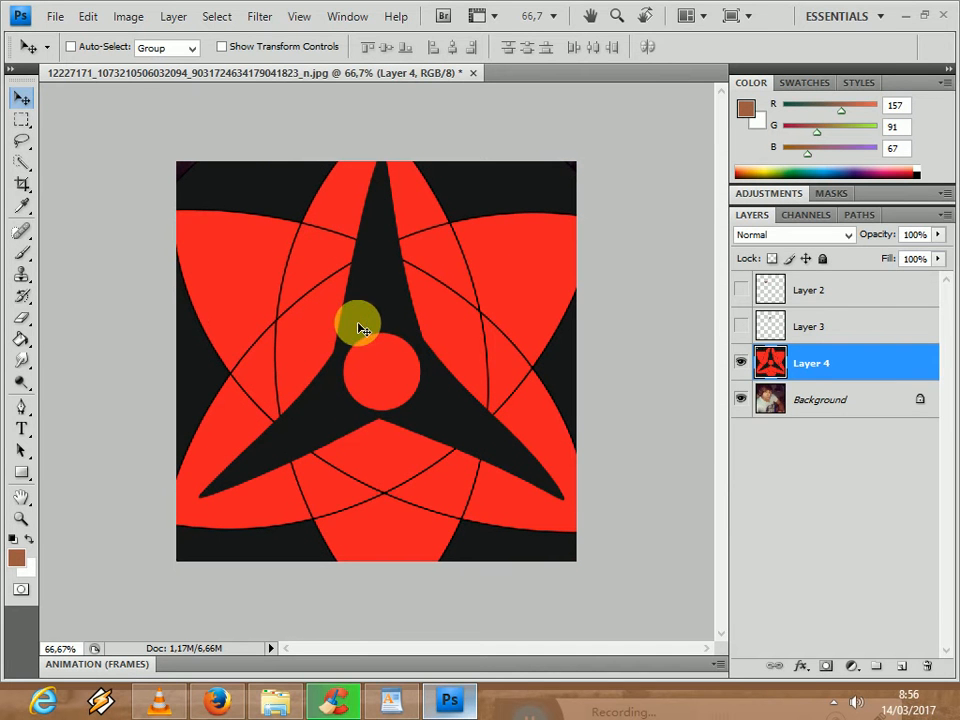
- Scale the Sharingan layer down proportionally to 5% with Free Transform
key("ctrl+t")
left_click_drag(484, 321, 450, 371)
left_click_drag(641, 146, 246, 529)
left_click_drag(154, 574, 361, 385)
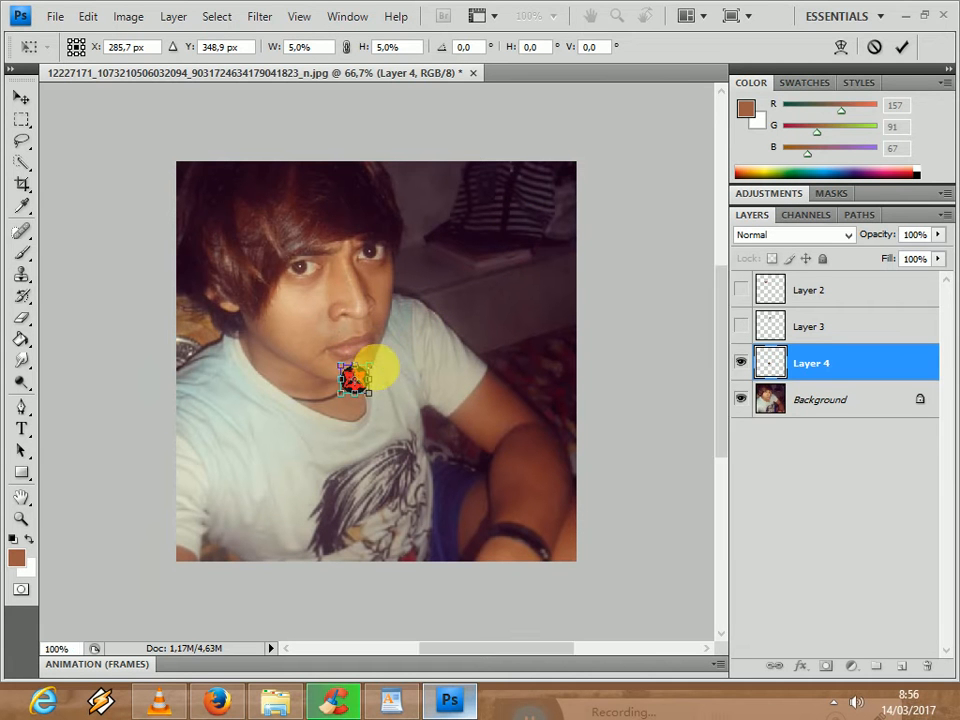
- Place the reduced Sharingan over the portrait's left-hand eye at about X 191, Y 163 px and apply the transform
key("ctrl+plus")
key("ctrl+plus")
left_click_drag(550, 649, 510, 652)
left_click_drag(724, 384, 724, 343)
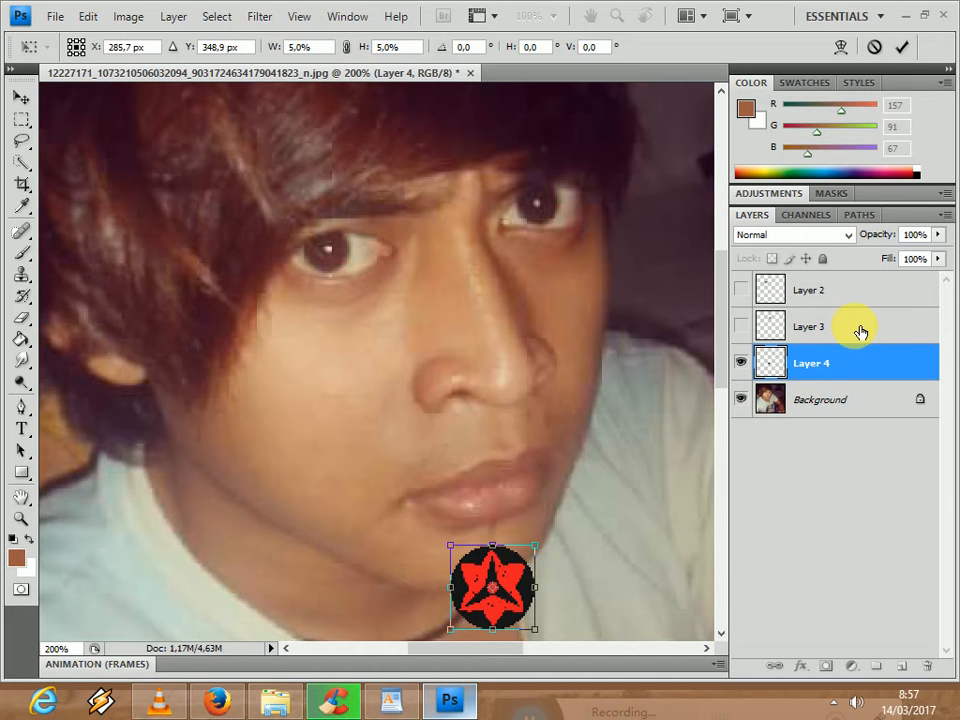
left_click_drag(497, 574, 335, 231)
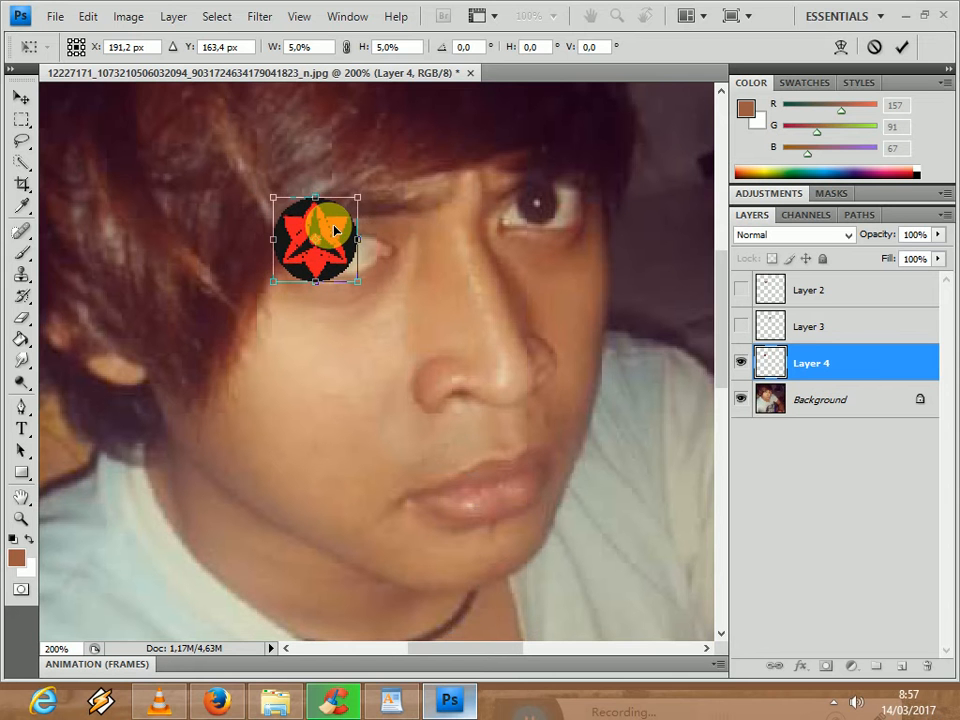
key("Return")
- Move Layer 4 to the top of the layer stack, above Layer 2 and Layer 3
left_click_drag(840, 352, 840, 274)
left_click_drag(840, 363, 843, 305)
left_click(316, 240)
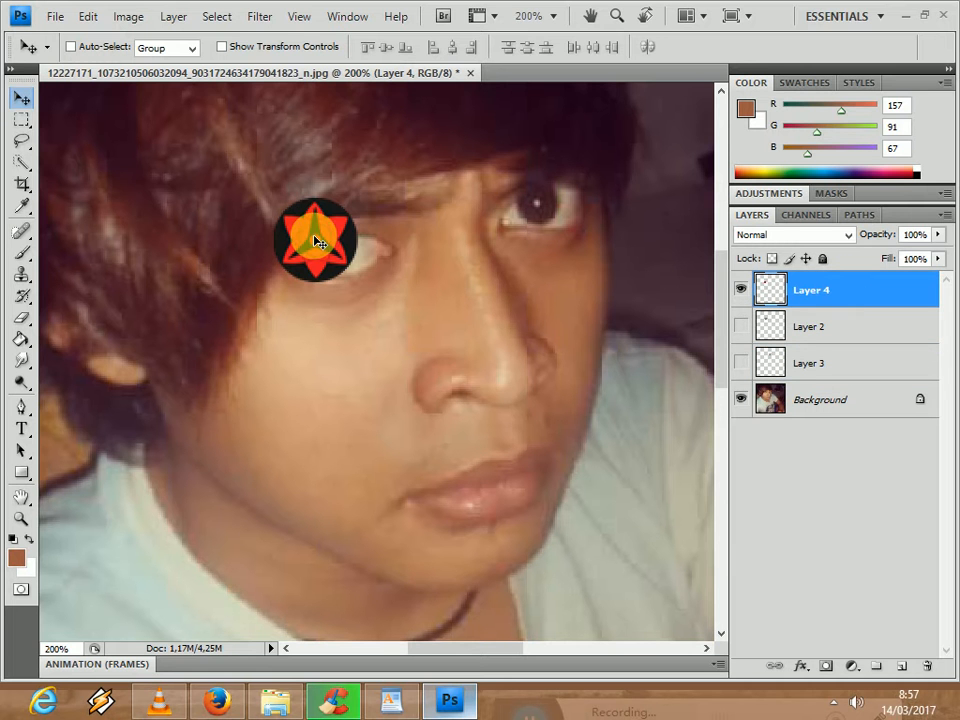
- Shrink the Sharingan on Layer 4 to about 59.4% and fit it over the left-hand iris
key("ctrl+t")
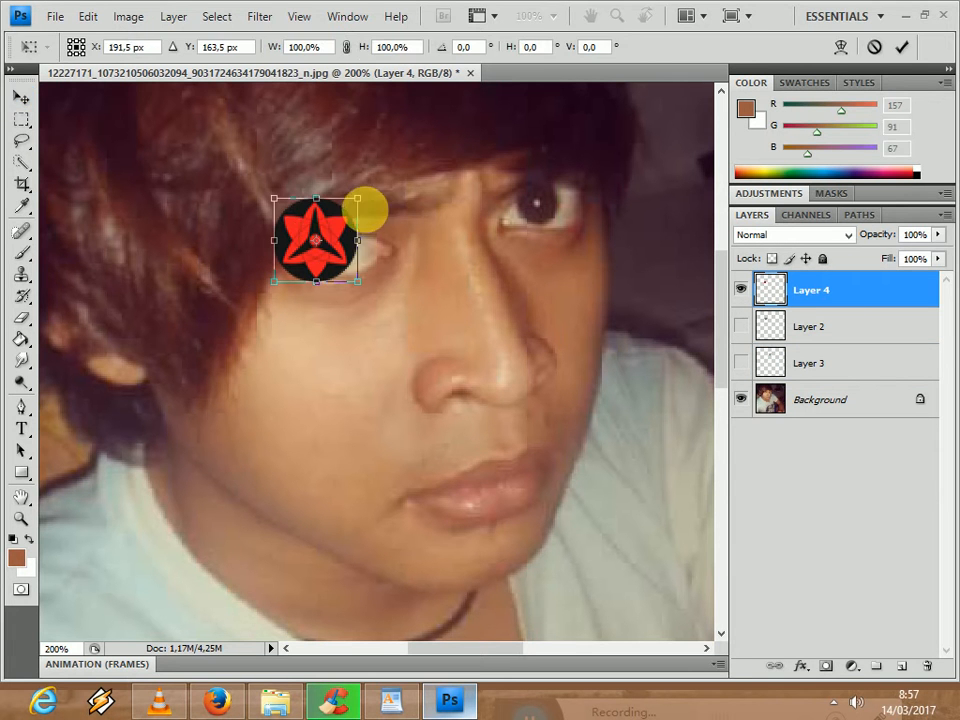
mouse_move(366, 203)
left_mouse_down()
mouse_move(343, 227)
mouse_move(340, 250)
mouse_move(357, 256)
mouse_move(352, 218)
left_mouse_up()
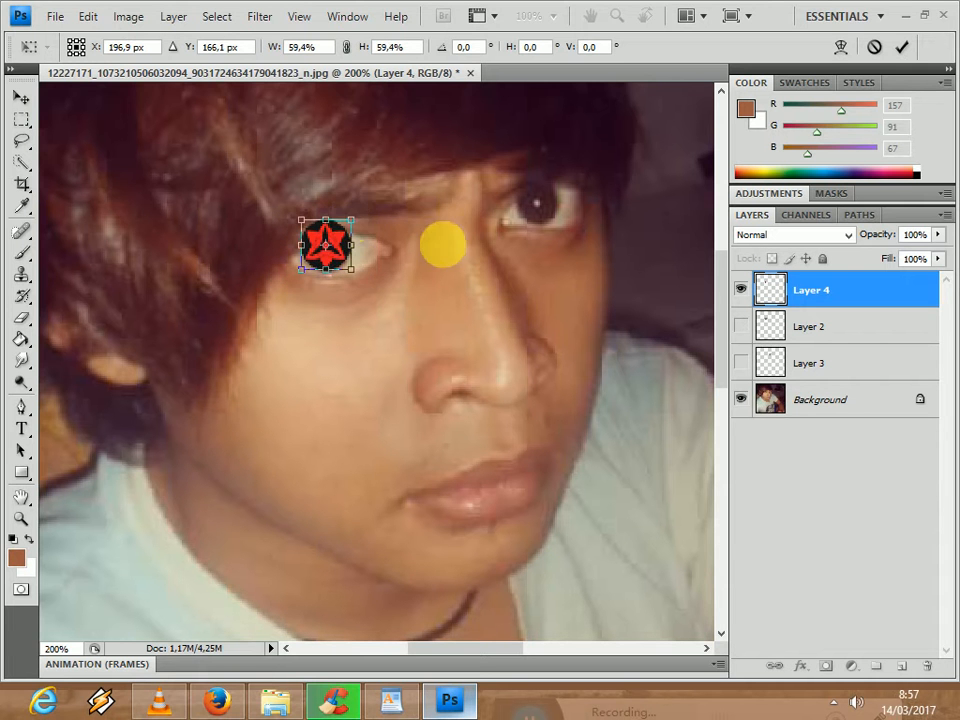
key("Return")
- Duplicate Layer 4 as Layer 4 copy and move the copy onto the portrait's right-hand eye
right_click(889, 289)
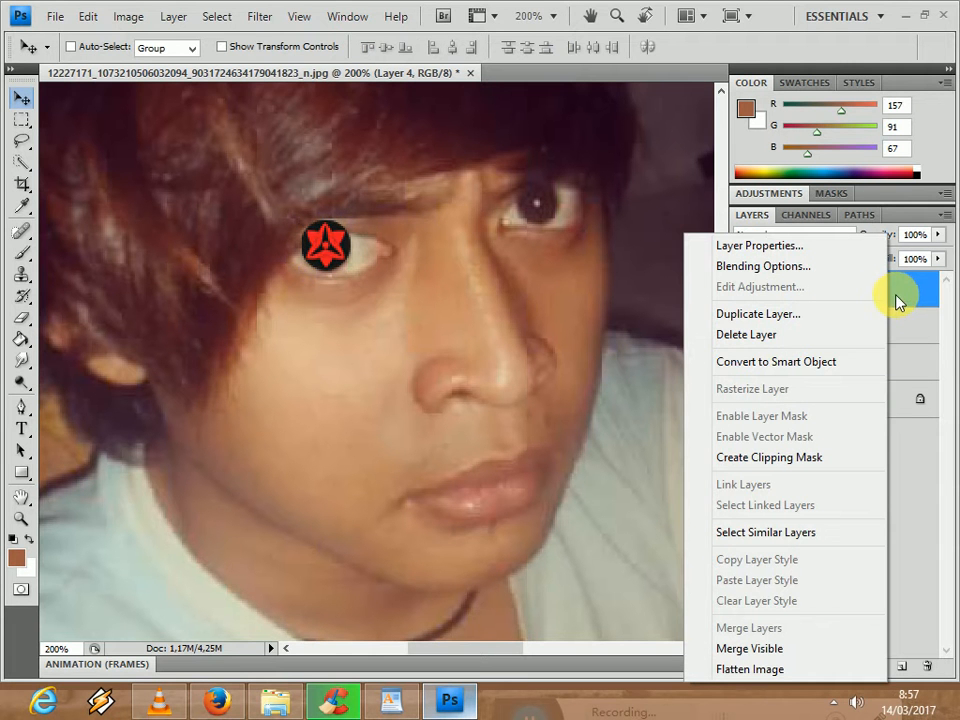
left_click(808, 316)
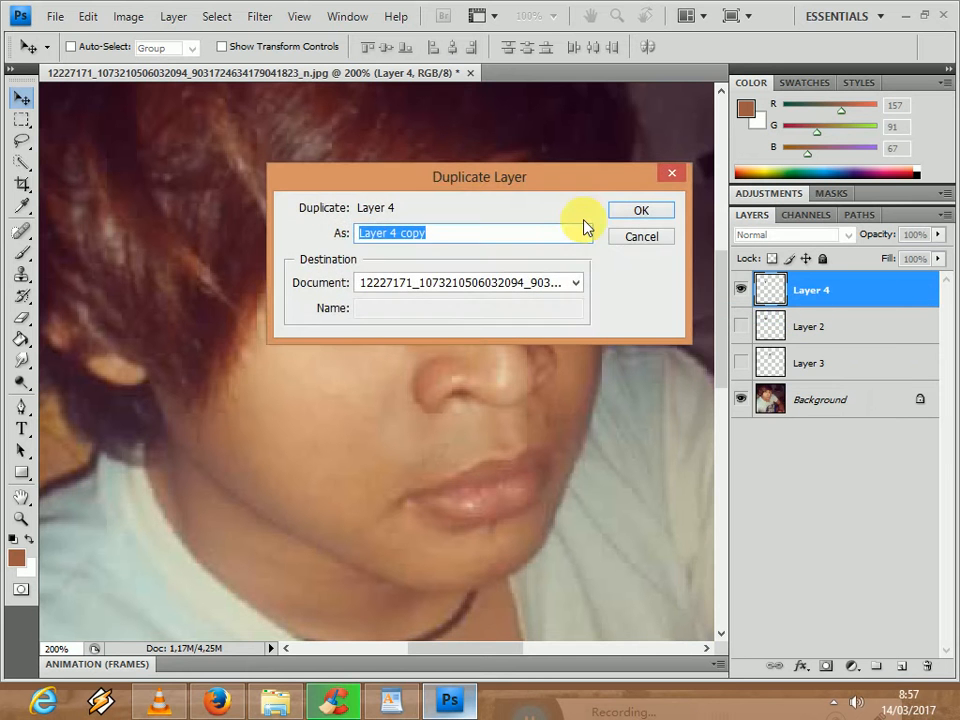
left_click(638, 211)
left_click_drag(323, 250, 533, 212)
- Scale the right-hand Sharingan to about 80.8% width and 77.8% height, nudge it over the iris, and apply the transform
key("ctrl+t")
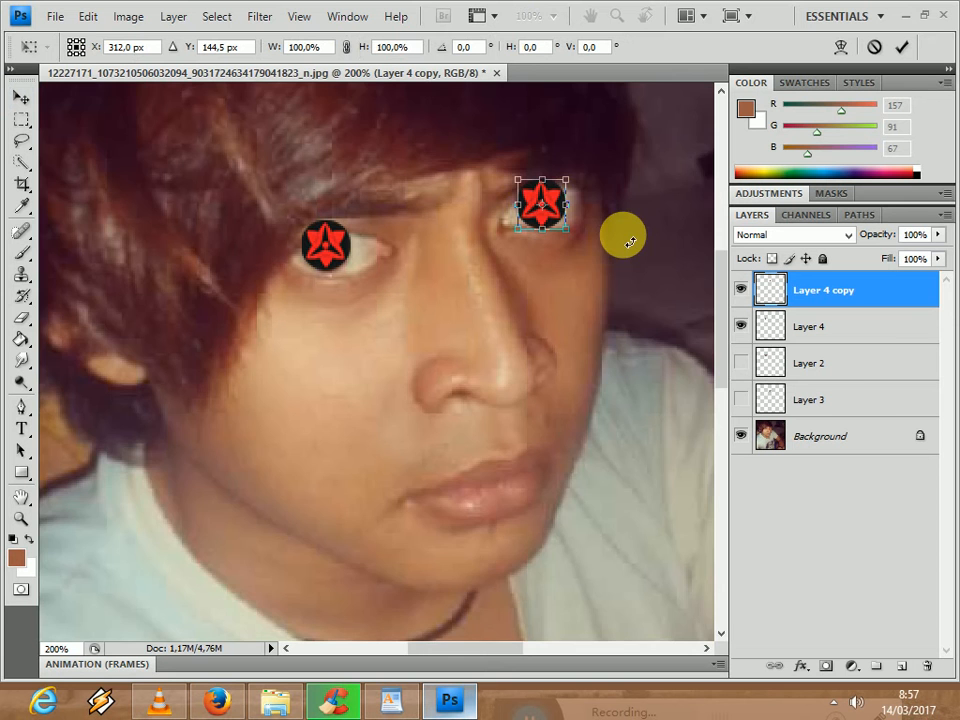
key("ctrl+plus")
scroll(720, 317, "up", 5)
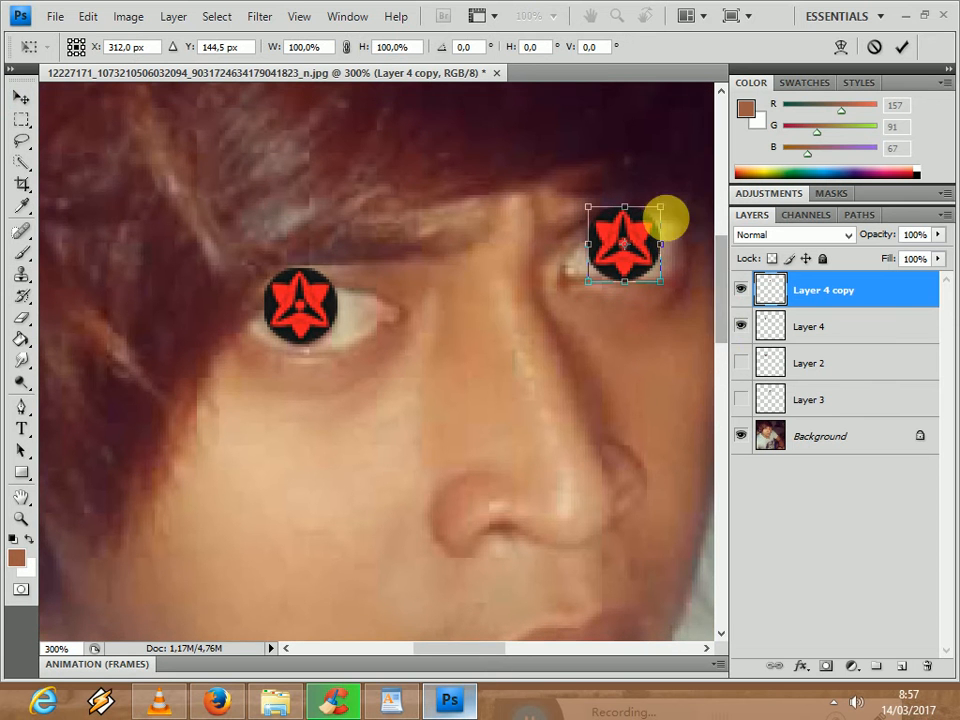
mouse_move(652, 234)
left_mouse_down()
mouse_move(641, 228)
mouse_move(598, 330)
mouse_move(604, 360)
mouse_move(626, 242)
mouse_move(640, 240)
left_mouse_up()
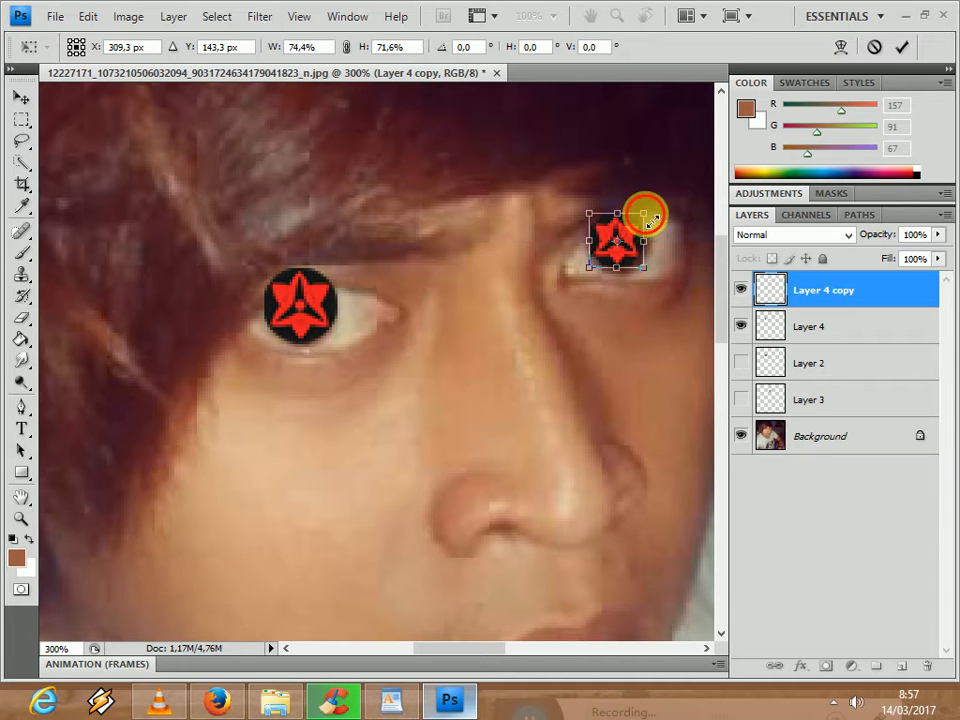
left_click_drag(648, 216, 657, 214)
key("Down")
key("Down")
key("Down")
key("Down")
key("Down")
key("Down")
key("Down")
key("Right")
key("Right")
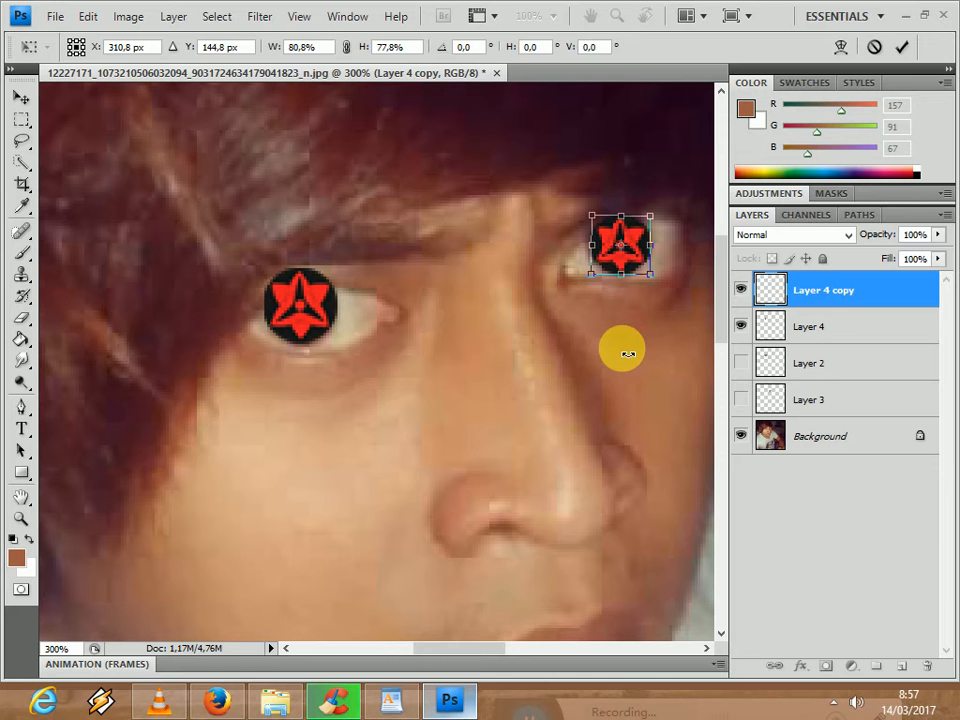
key("Return")
- Scale the left-hand Sharingan on Layer 4 to about 80.5% so it fits the iris
left_click(831, 326)
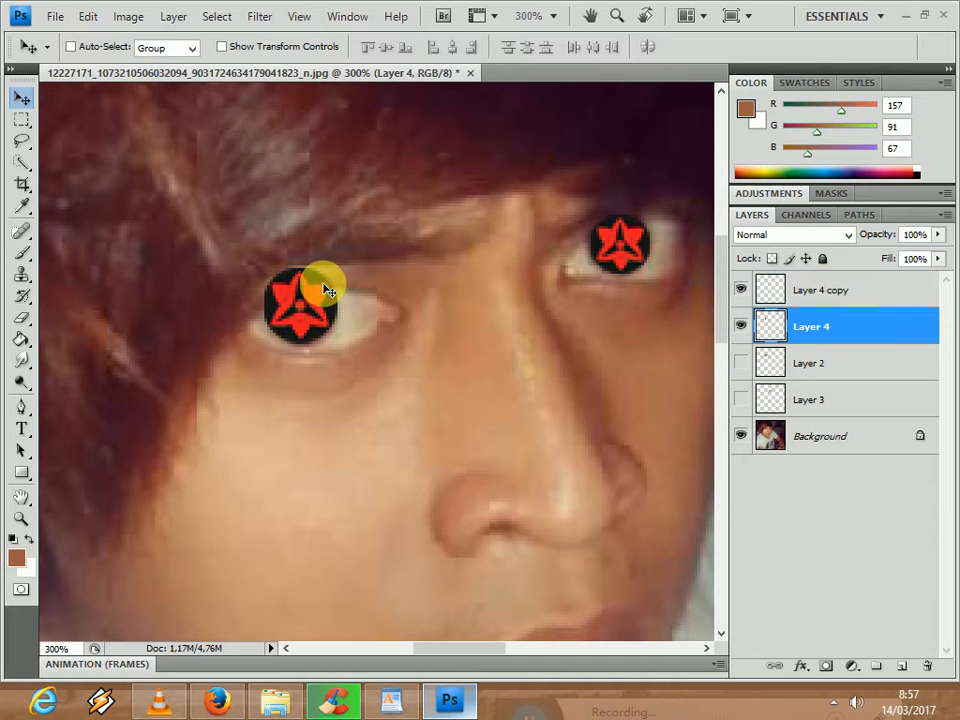
key("ctrl+t")
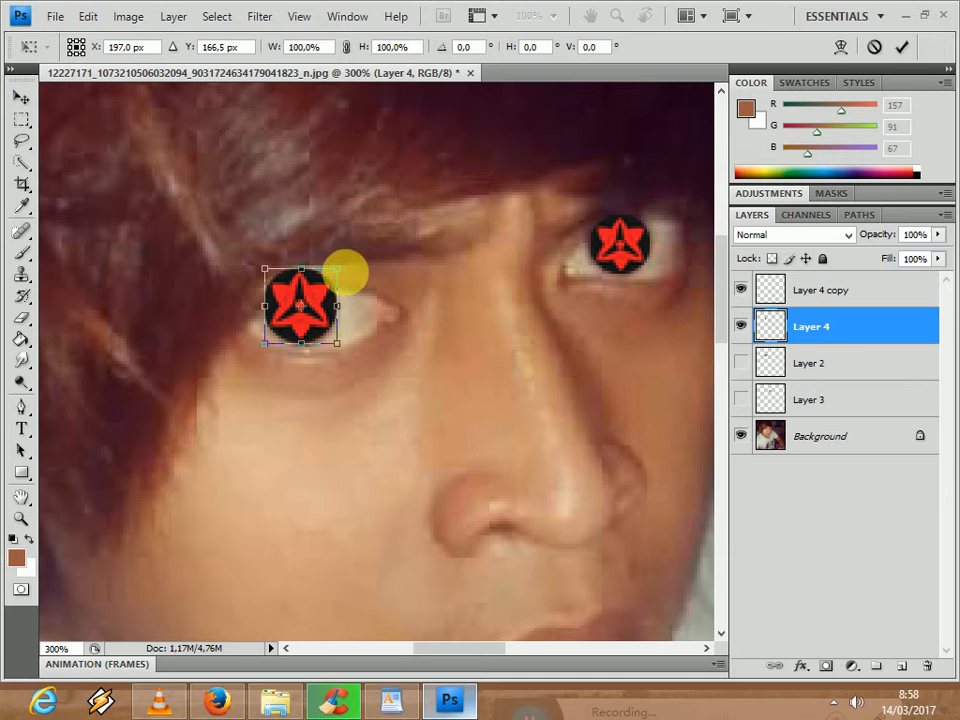
left_click_drag(336, 281, 356, 298)
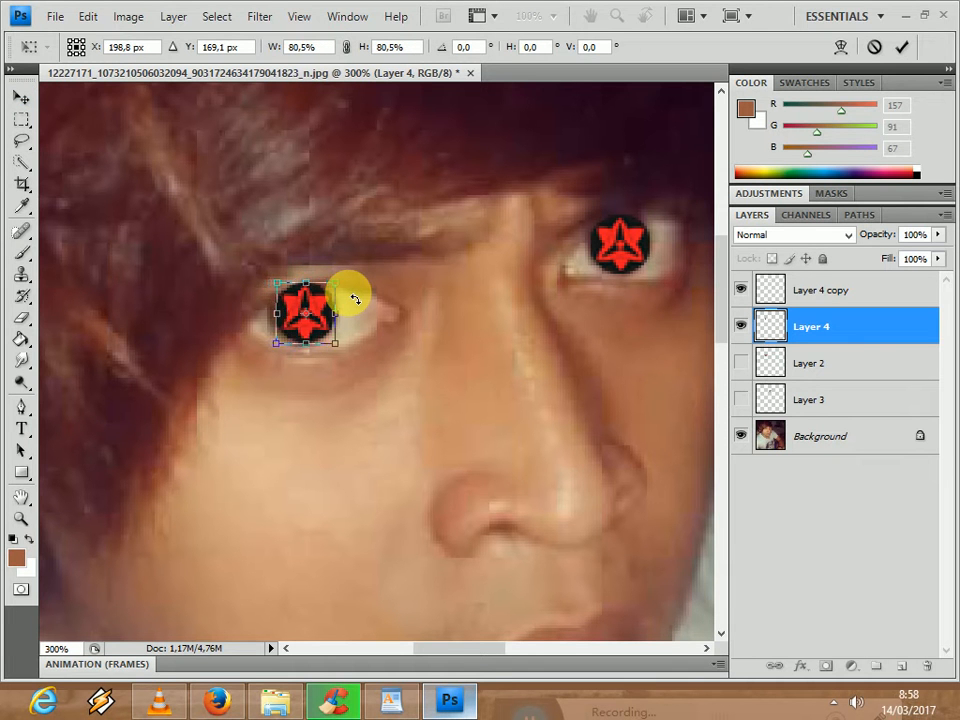
key("Return")
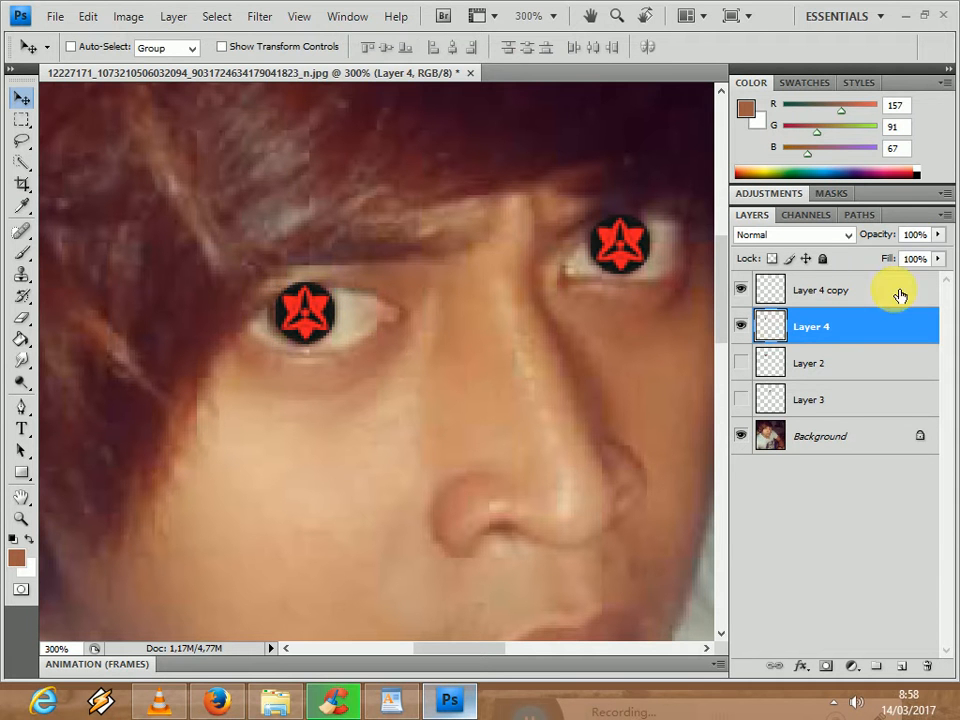
- Set the opacity of Layer 4 to 23% and of Layer 4 copy to 42%
left_click(937, 235)
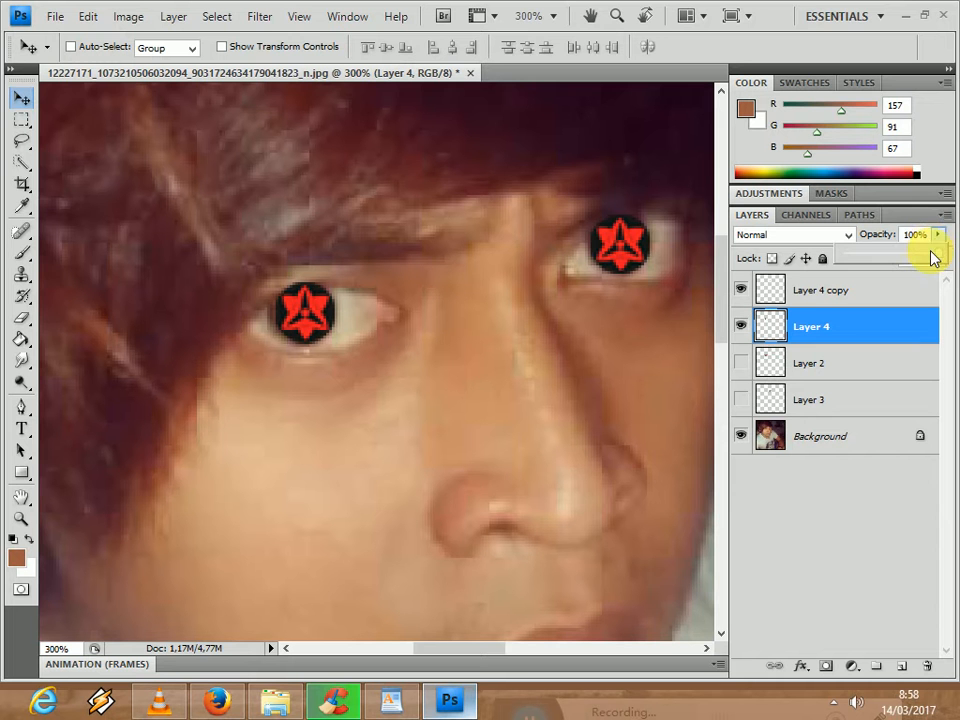
left_click_drag(935, 262, 868, 268)
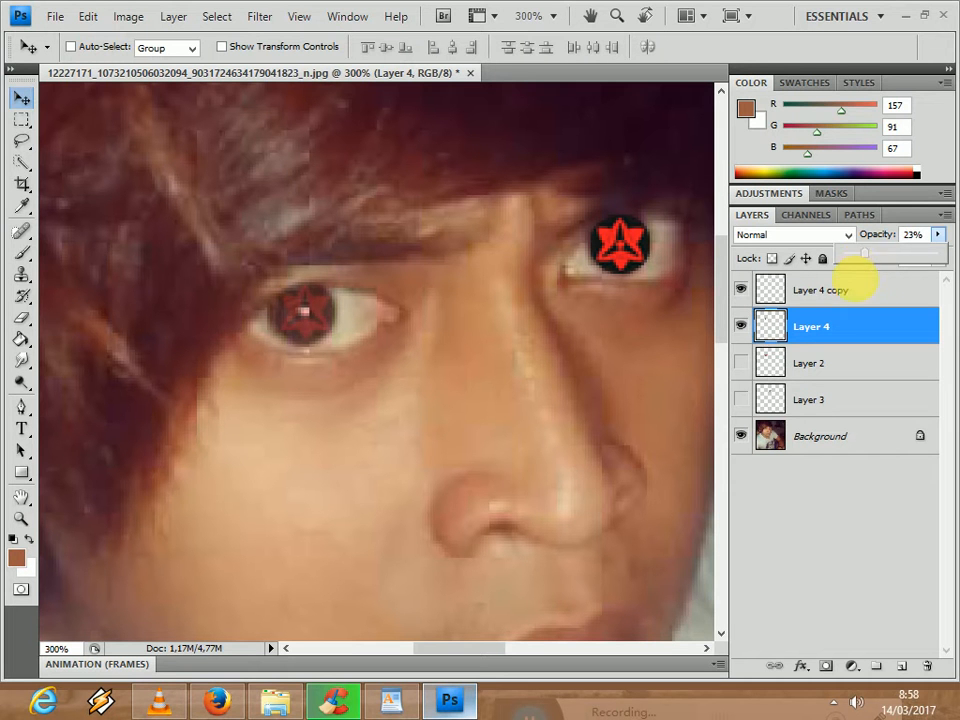
left_click(853, 292)
left_click_drag(938, 242, 885, 259)
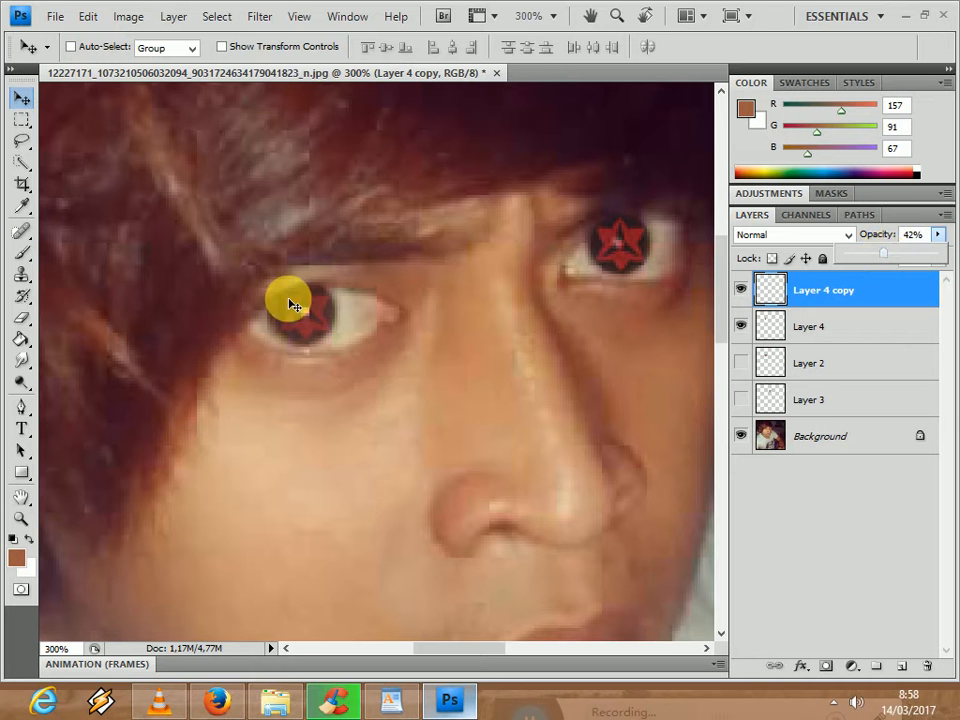
- Outline the eyelid area overlapping the top of the left-hand iris with the Polygonal Lasso and make Layer 4 active
key("ctrl+plus")
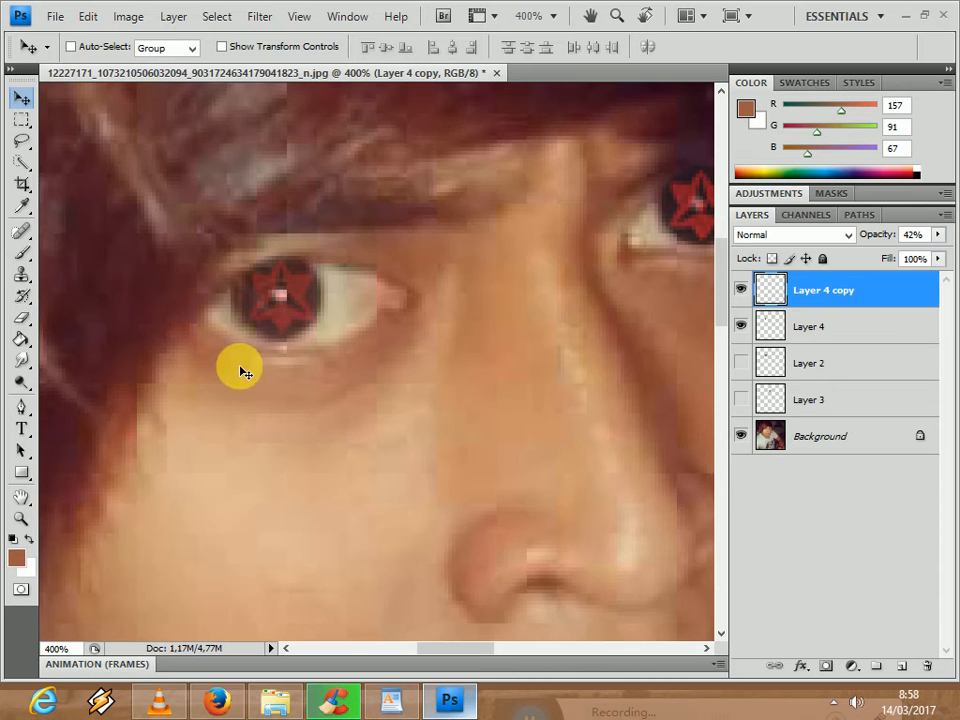
left_click_drag(21, 138, 62, 163)
left_click(63, 161)
left_click(332, 265)
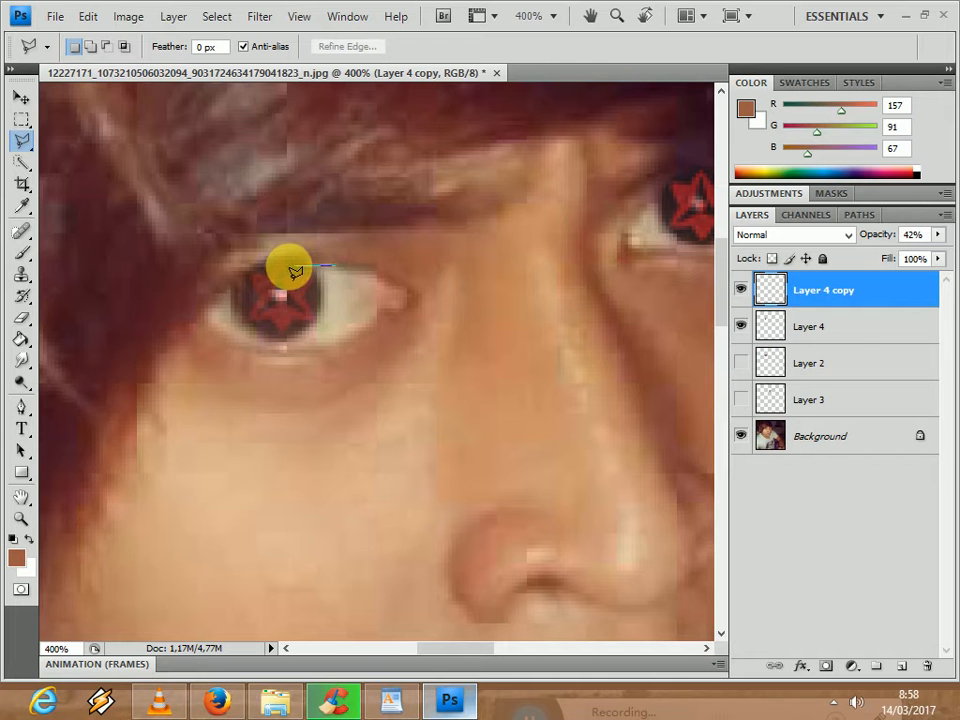
left_click(288, 270)
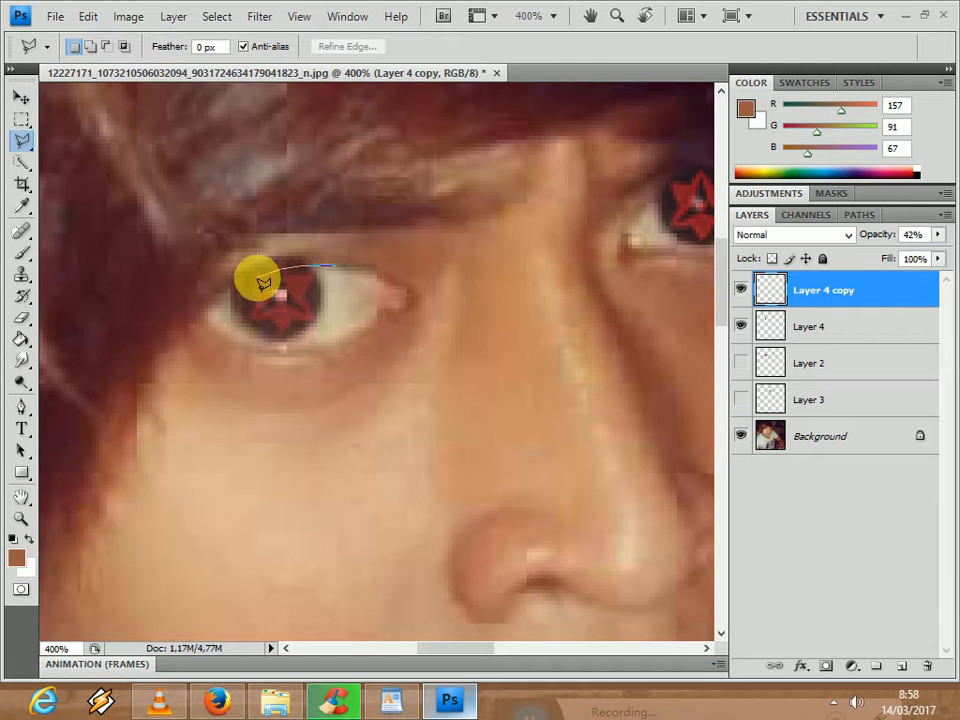
left_click(220, 294)
left_click(160, 291)
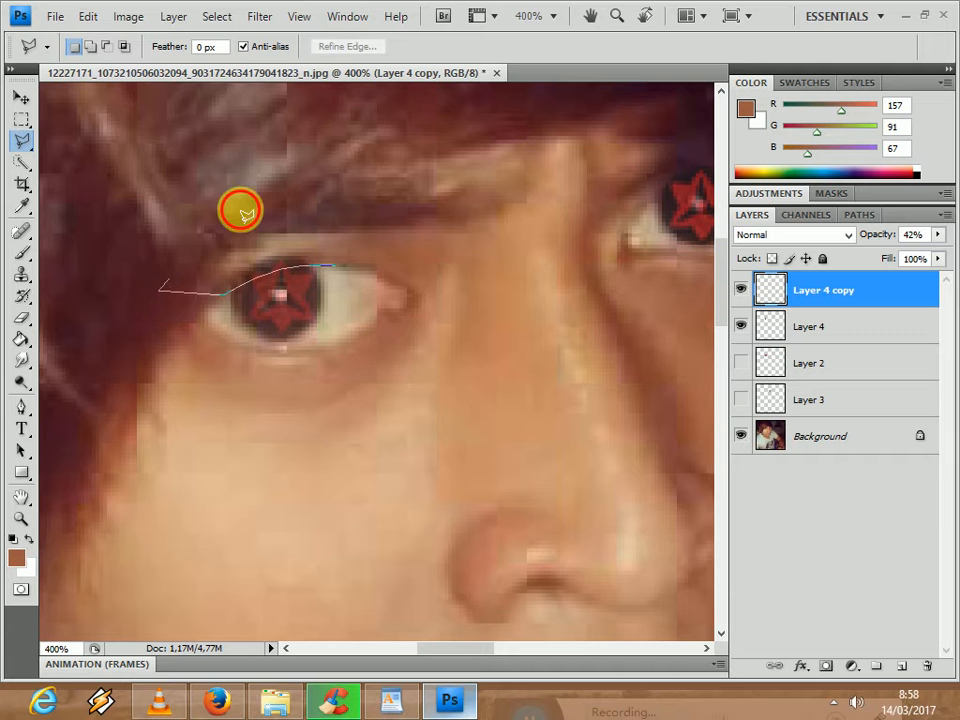
left_click(243, 212)
left_click(338, 267)
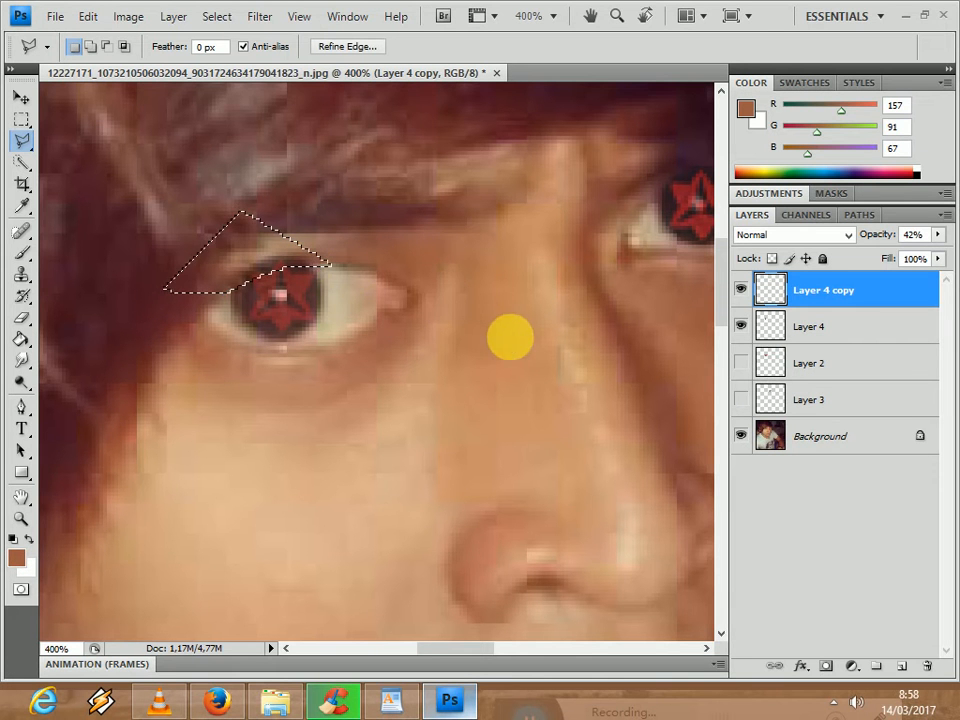
left_click(840, 328)
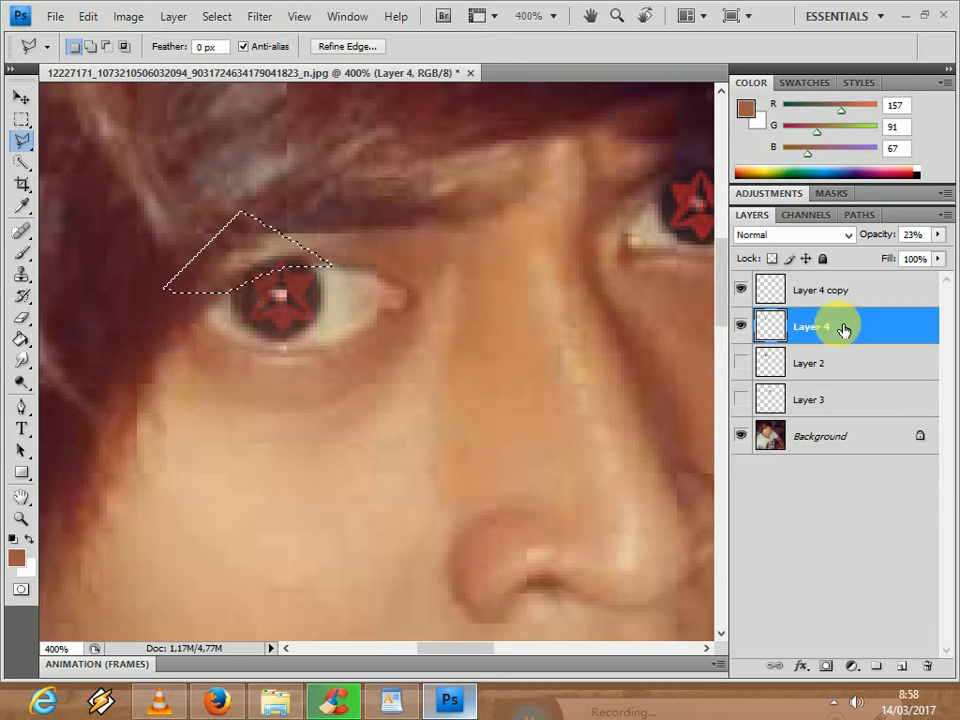
- Outline the eyelid area above the right-hand iris with the Polygonal Lasso, make Layer 4 copy active, and clear the selection
left_click_drag(495, 650, 514, 648)
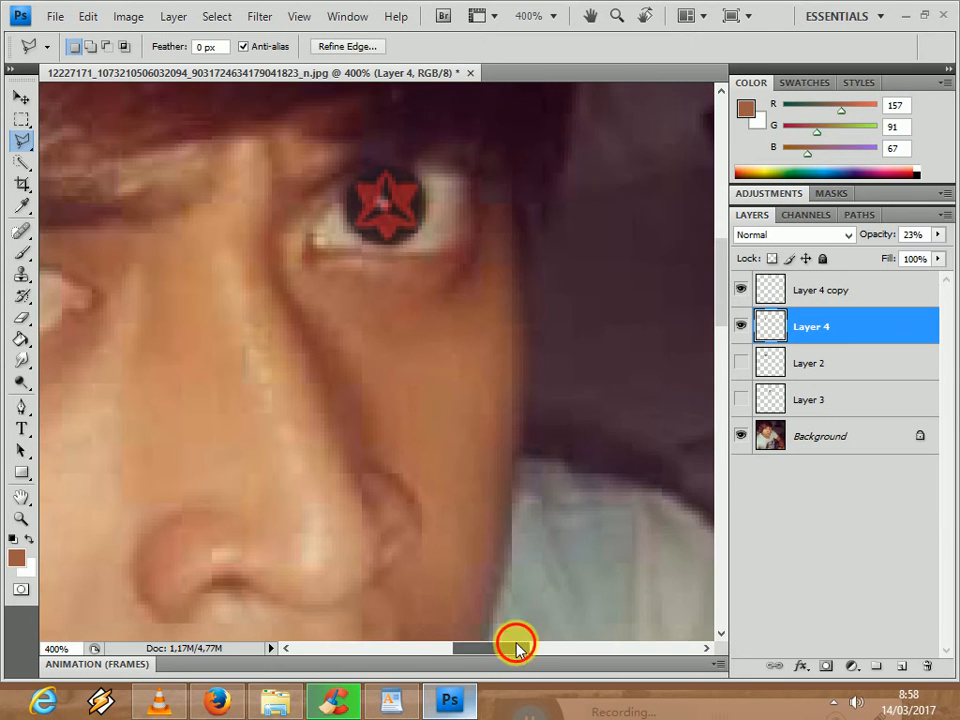
left_click(342, 195)
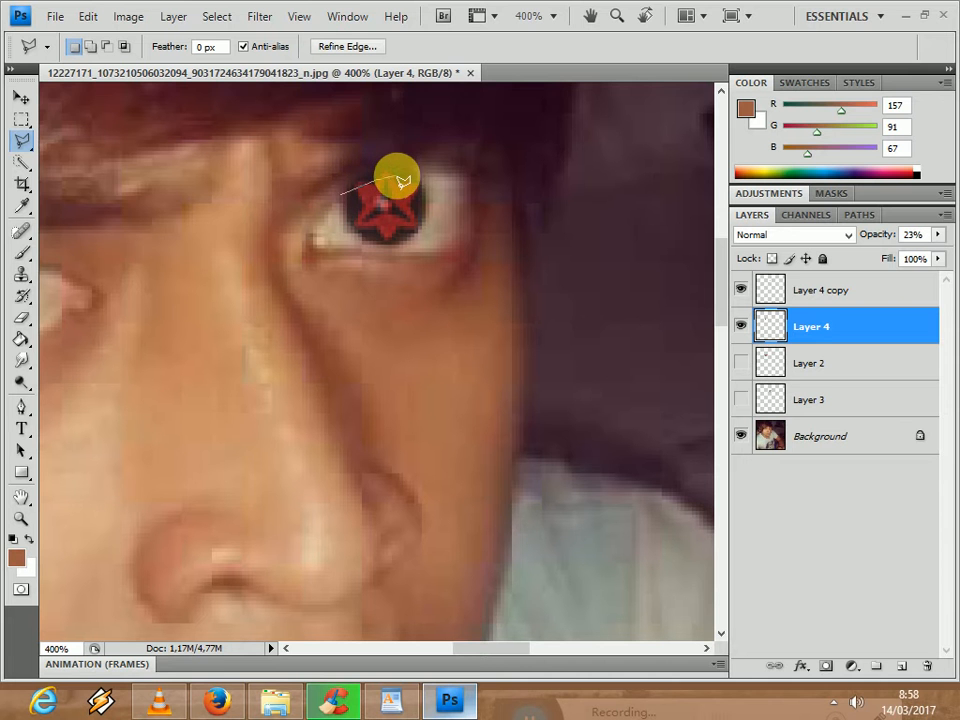
left_click(403, 172)
left_click(441, 165)
left_click(437, 148)
left_click(328, 130)
left_click(343, 195)
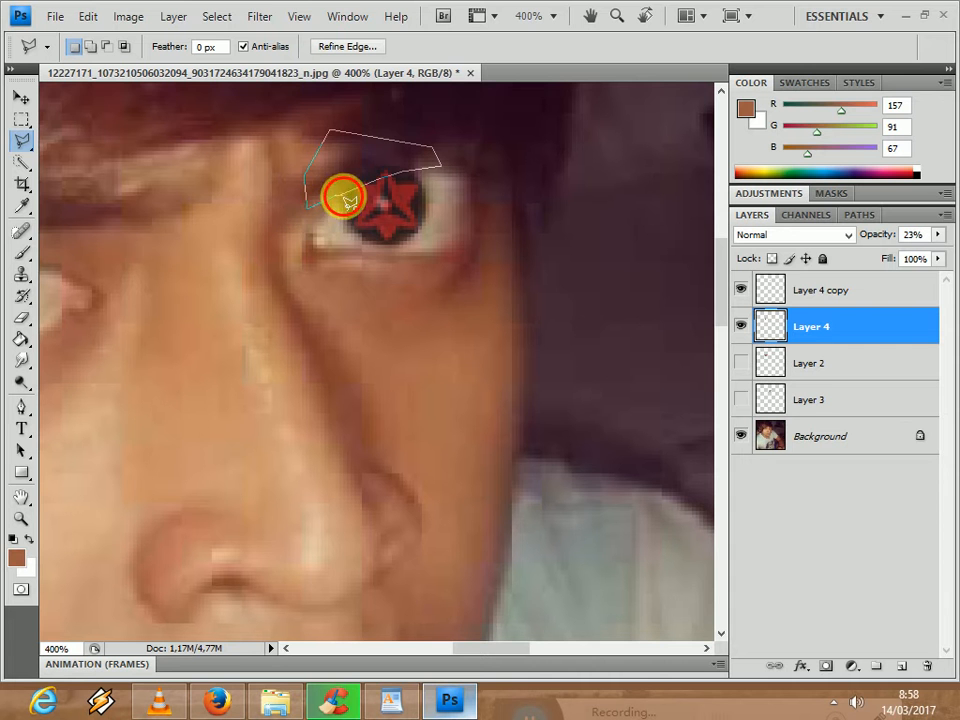
left_click(796, 287)
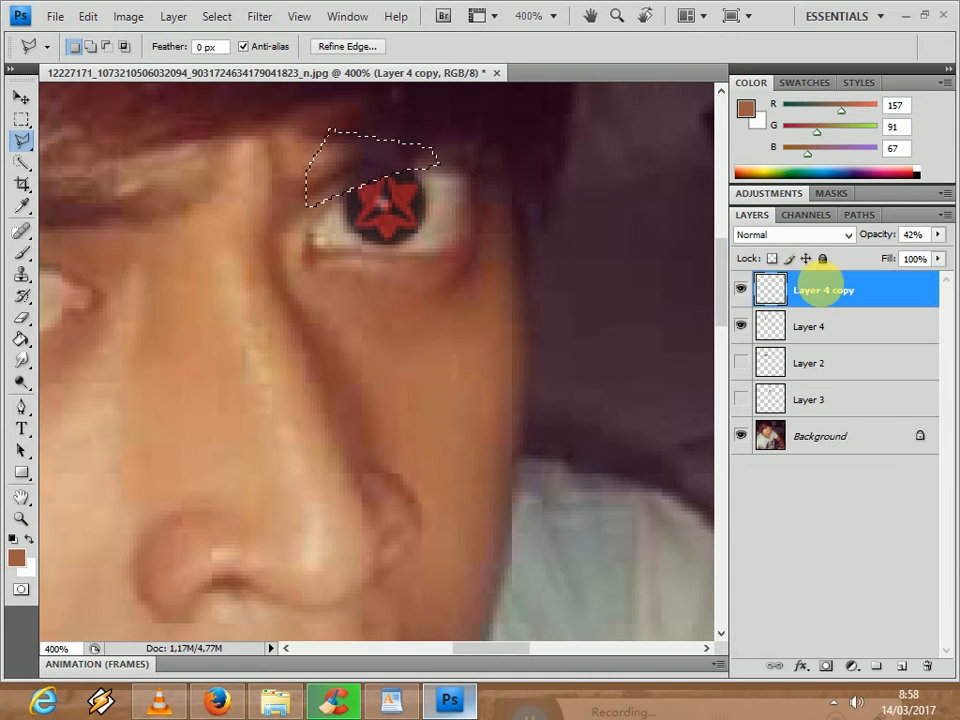
left_click(21, 118)
left_click(150, 169)
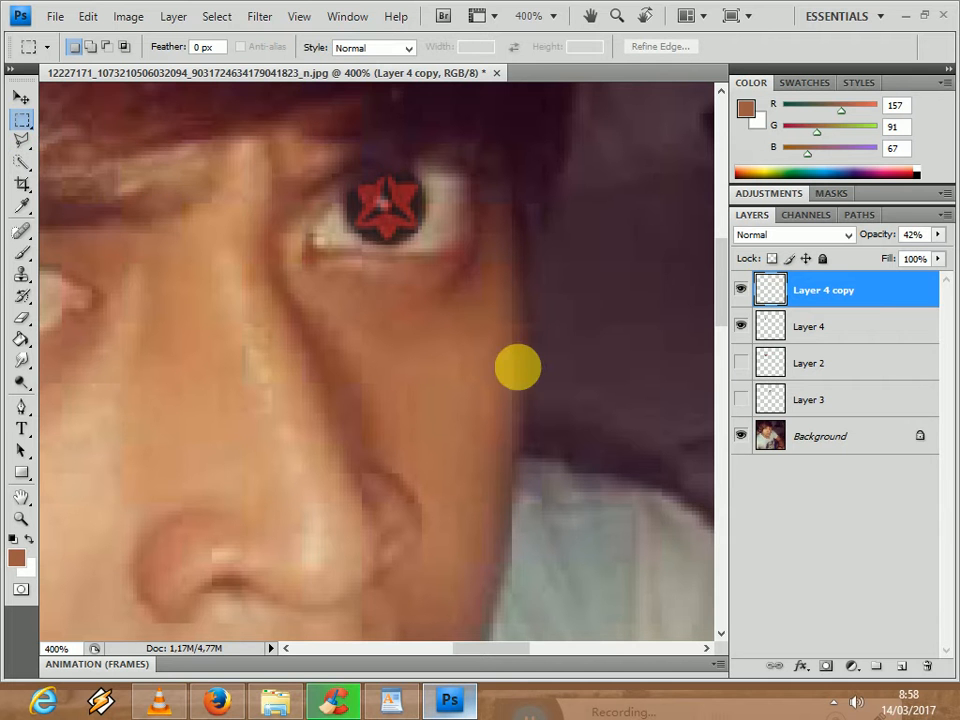
- Increase the opacity of Layer 4 copy to strengthen the Sharingan on the right-hand eye
key("ctrl+minus")
key("ctrl+minus")
key("ctrl+minus")
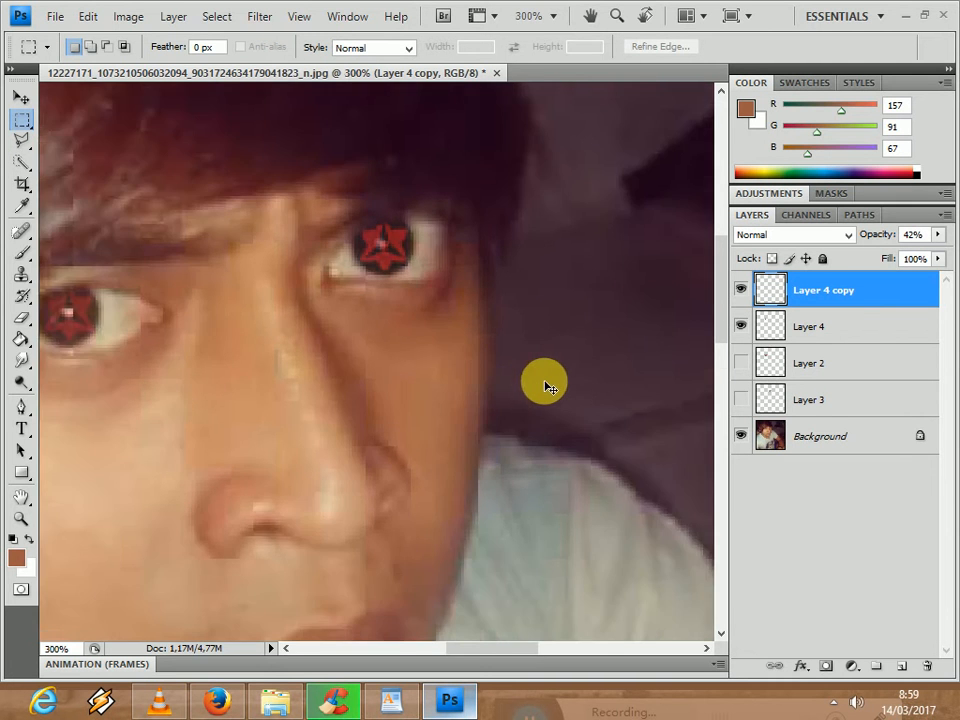
key("ctrl+minus")
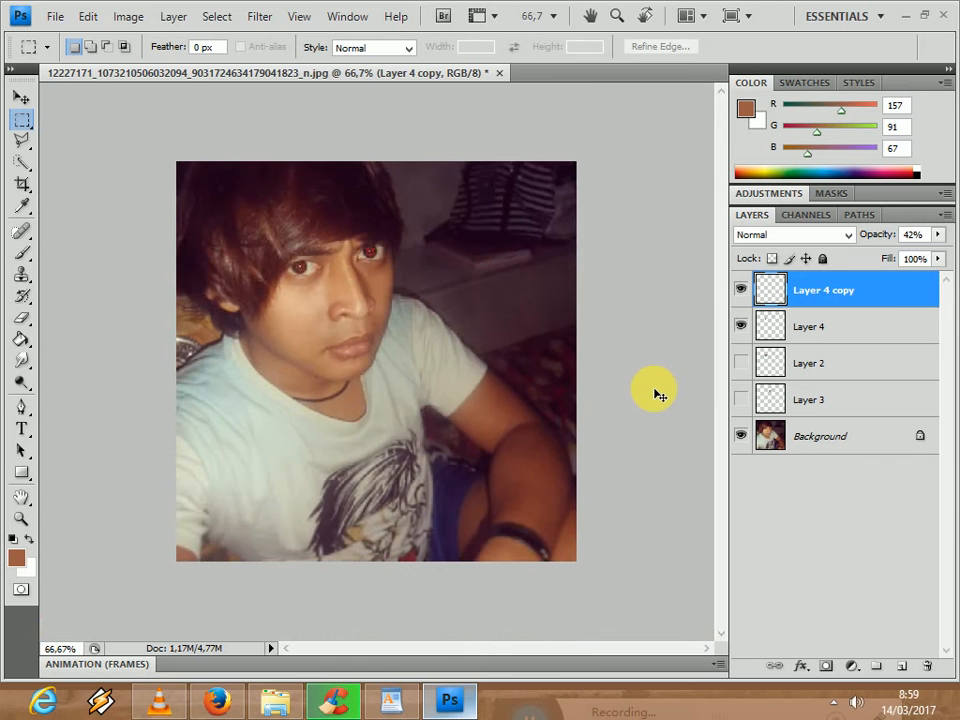
key("ctrl+plus")
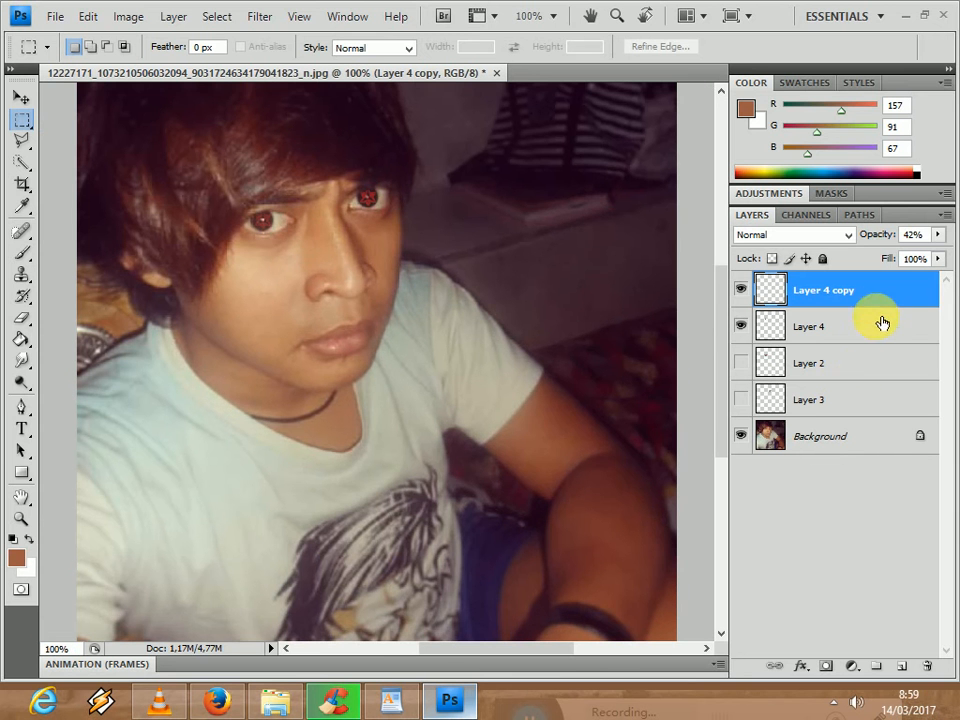
left_click(938, 235)
mouse_move(898, 257)
left_mouse_down()
mouse_move(920, 257)
mouse_move(906, 258)
left_mouse_up()
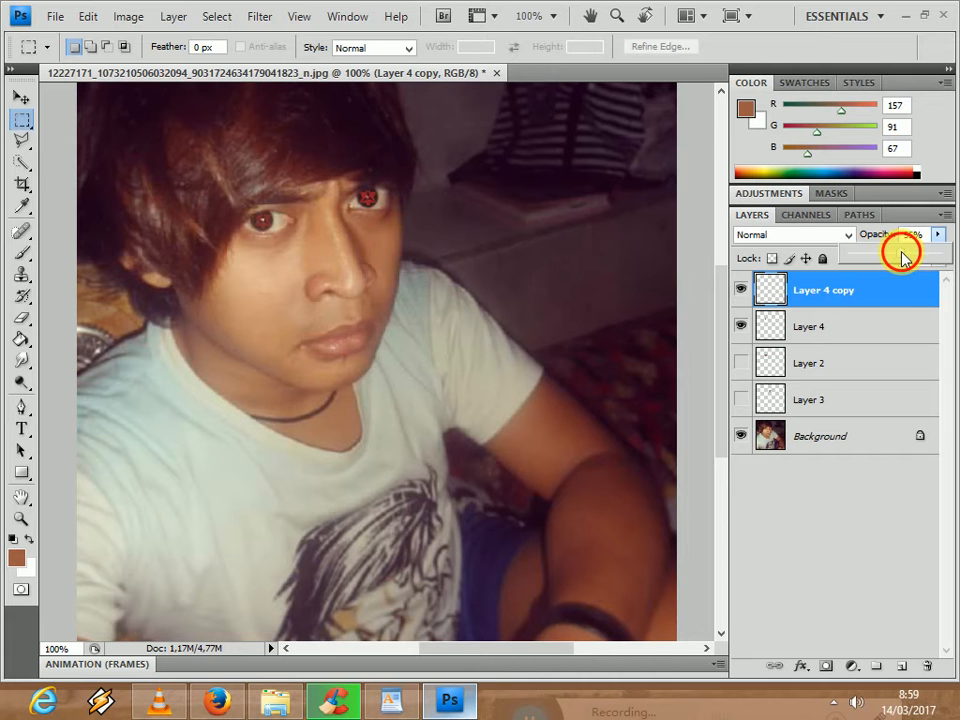
left_click_drag(903, 260, 900, 259)
- Raise the opacity of Layer 4 to strengthen the left-hand Sharingan and set the opacity of Layer 4 copy to 50%
left_click(874, 318)
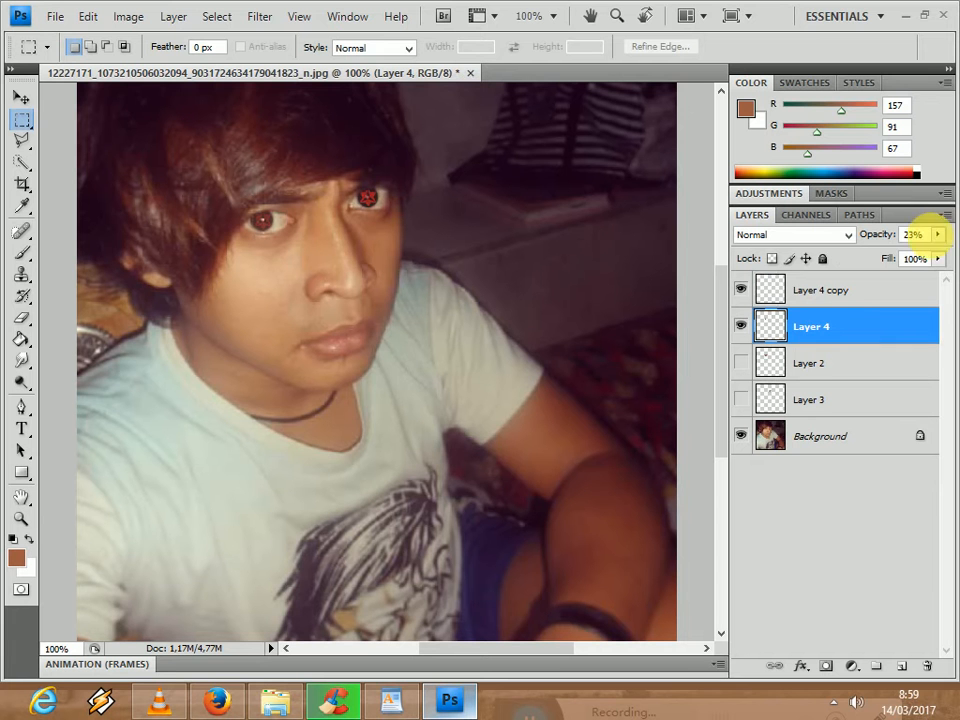
left_click(938, 234)
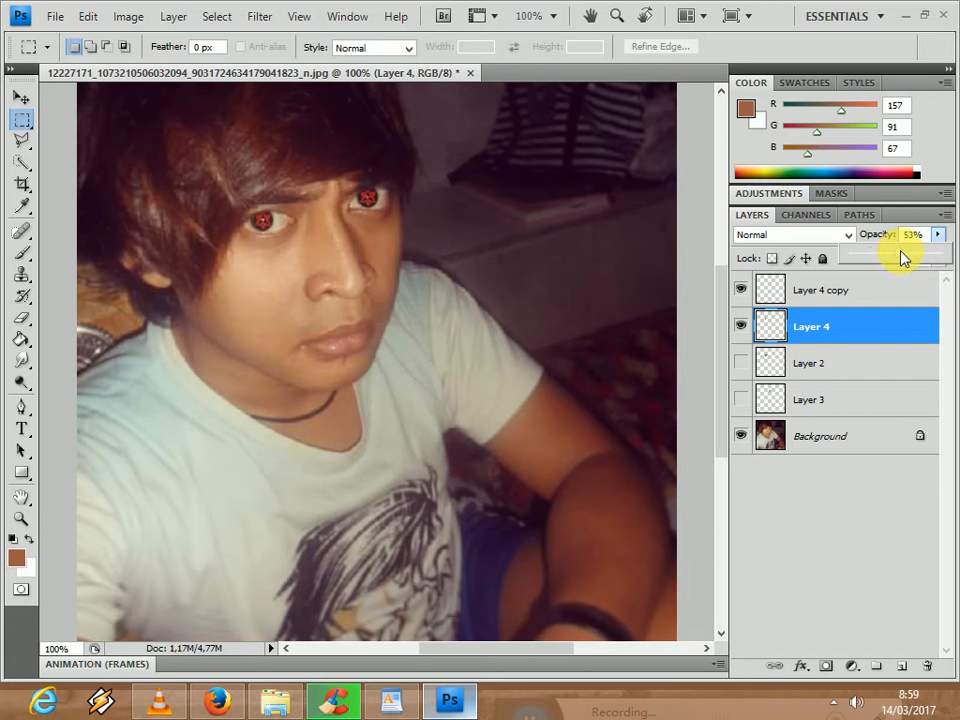
left_click_drag(903, 256, 900, 258)
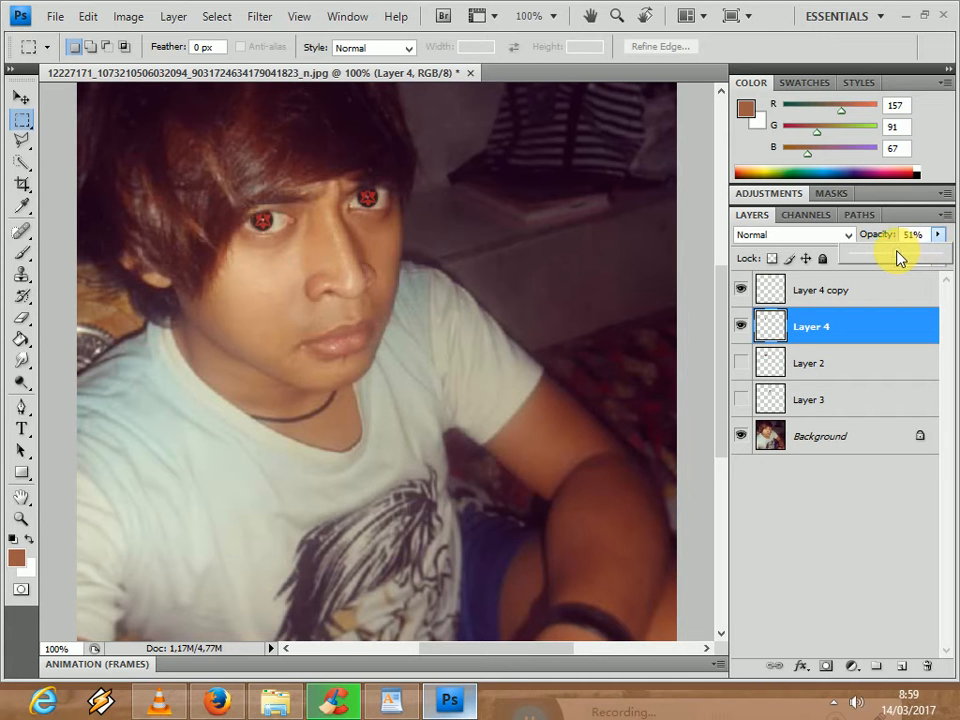
left_click_drag(897, 258, 887, 281)
left_click(887, 285)
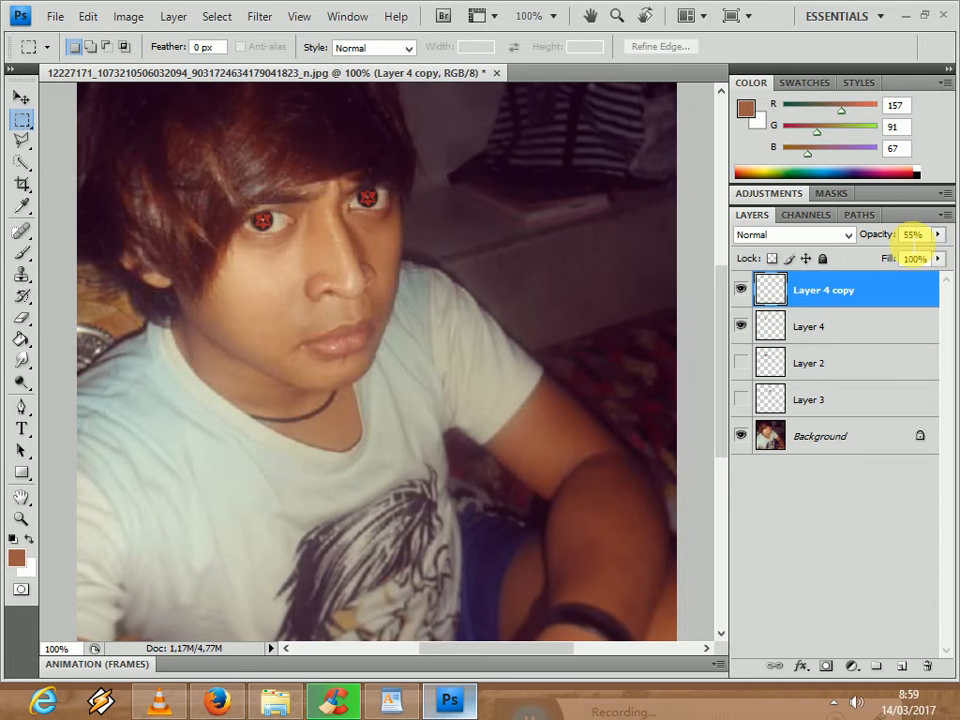
left_click(938, 234)
left_click_drag(902, 262, 900, 260)
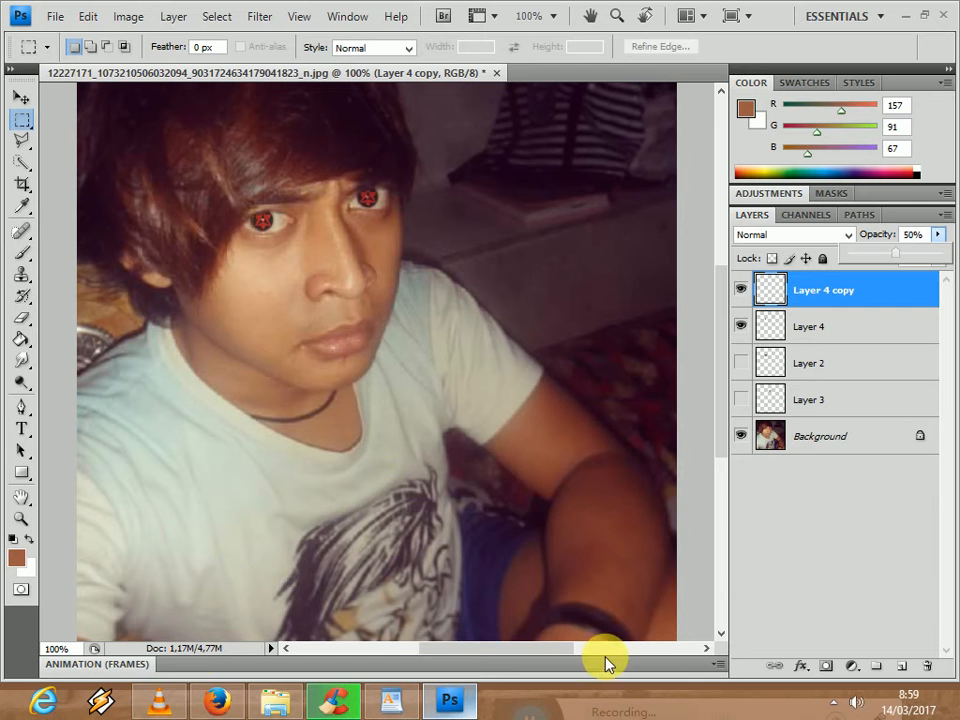
- Expand the collapsed Animation panel to show its frames
left_click(714, 667)
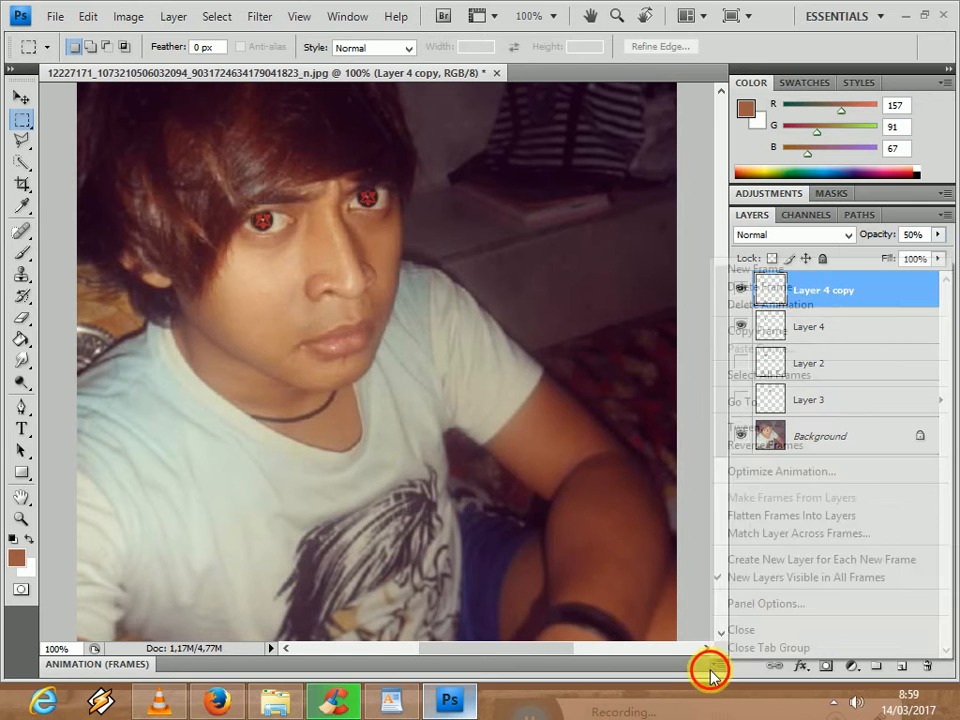
left_click(715, 666)
left_click(715, 667)
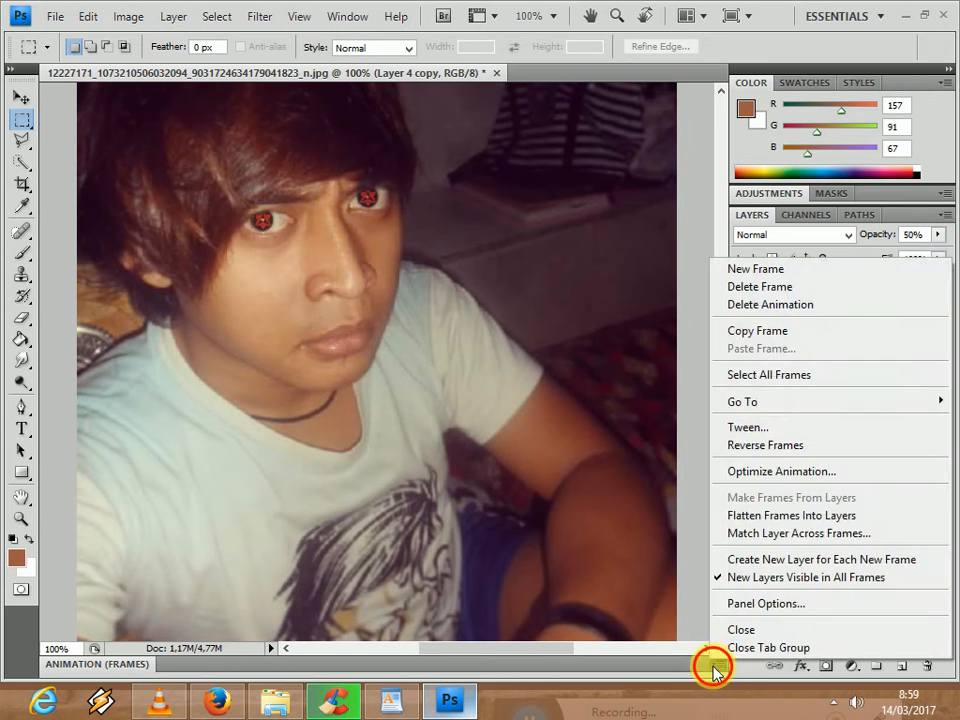
left_click(714, 667)
left_click(714, 668)
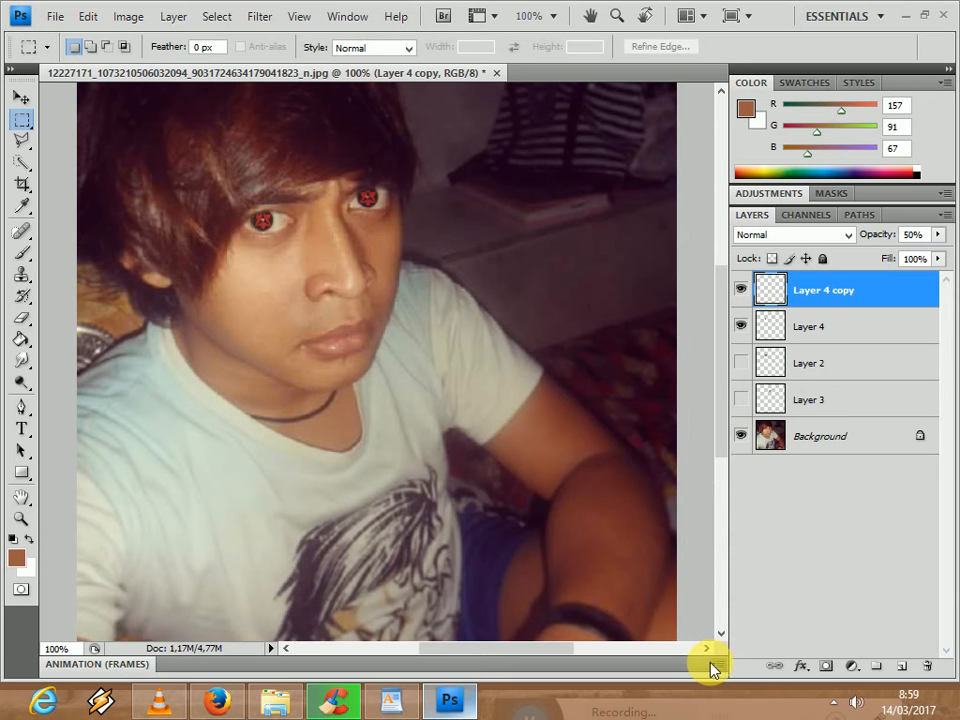
left_click(709, 663)
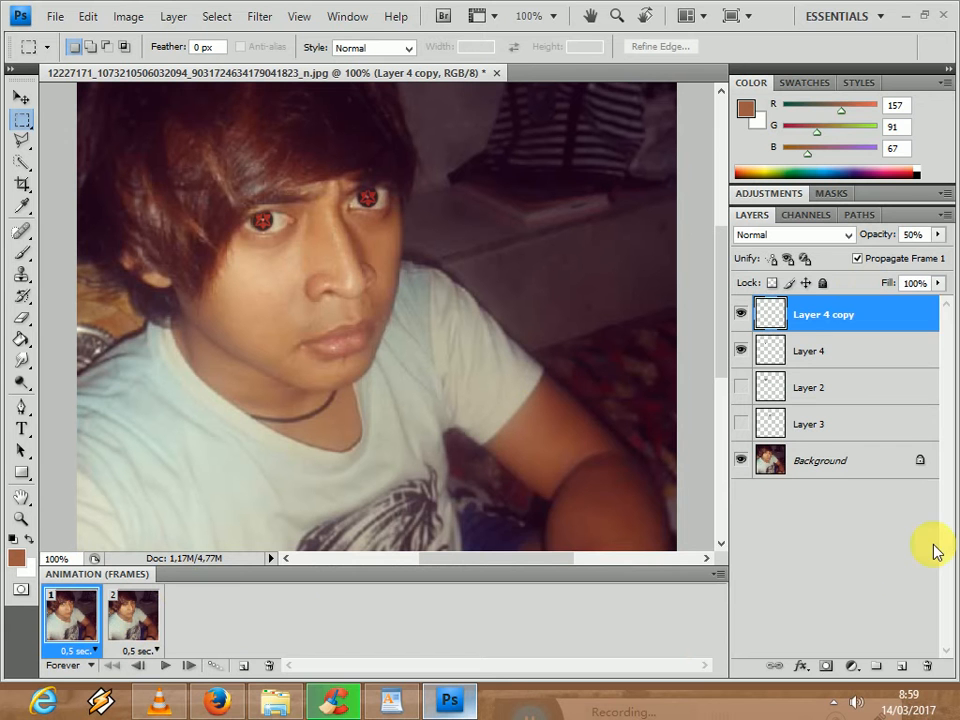
- Close the Animation panel's tab group
left_click(715, 575)
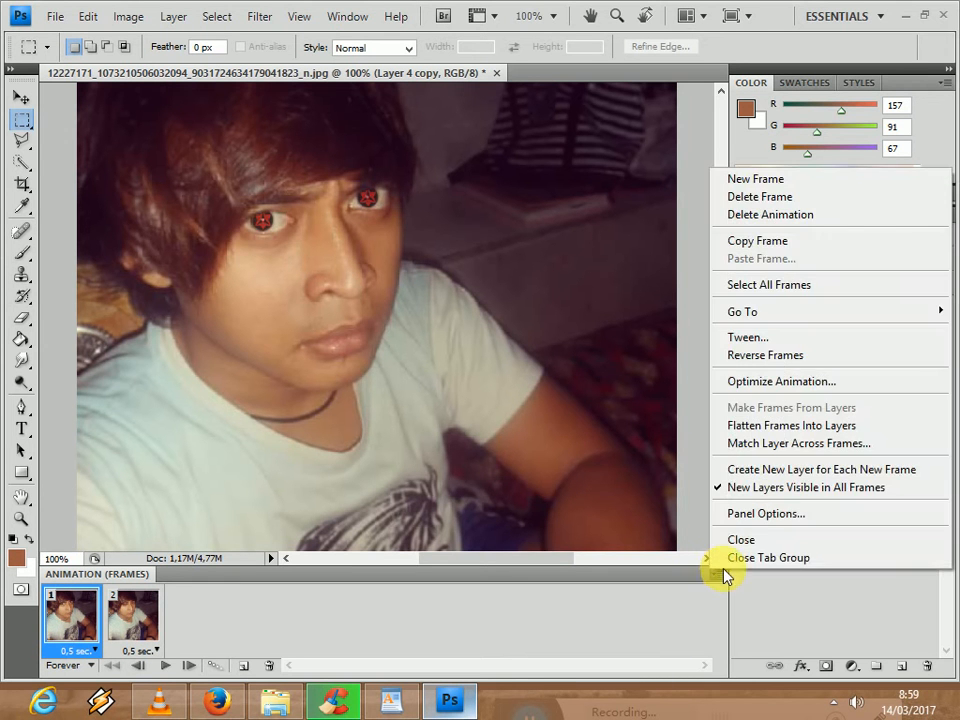
left_click(713, 578)
left_click(716, 578)
left_click(715, 576)
left_click(716, 577)
left_click(717, 578)
left_click(717, 578)
left_click(729, 557)
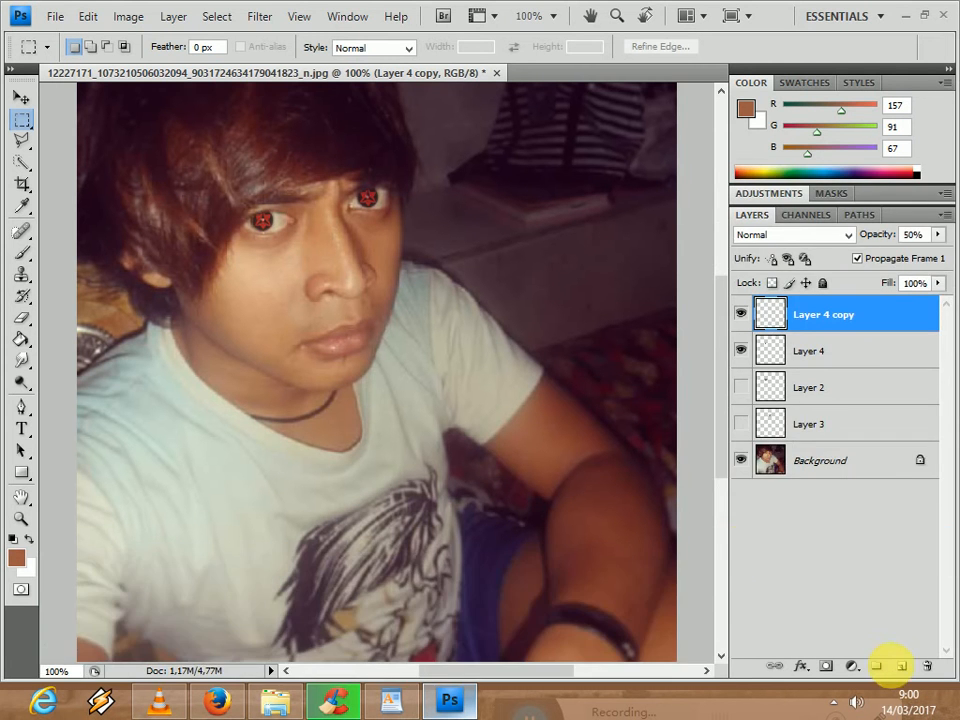
- Create a new empty layer above Layer 4 copy and try to apply the Topaz Lens Effects filter to it
left_click(905, 671)
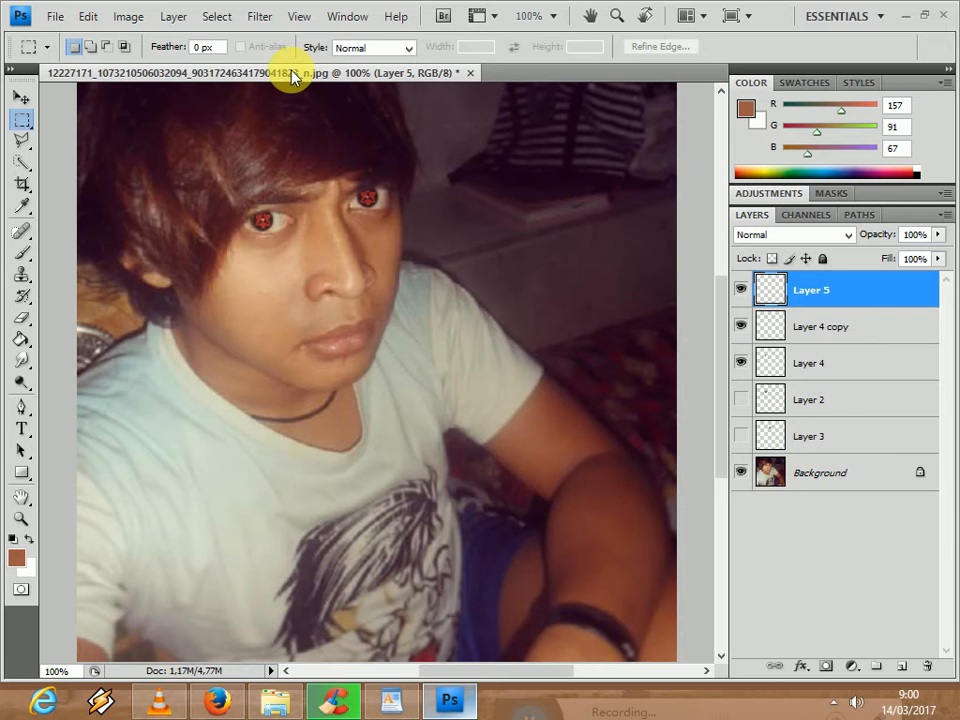
left_click(255, 16)
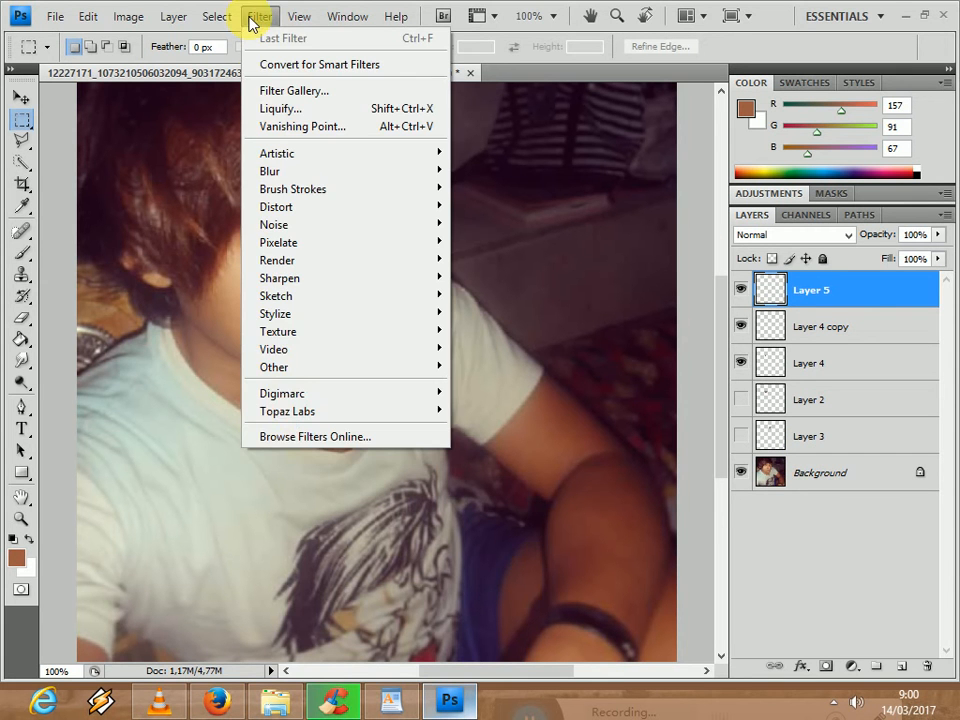
left_click(289, 412)
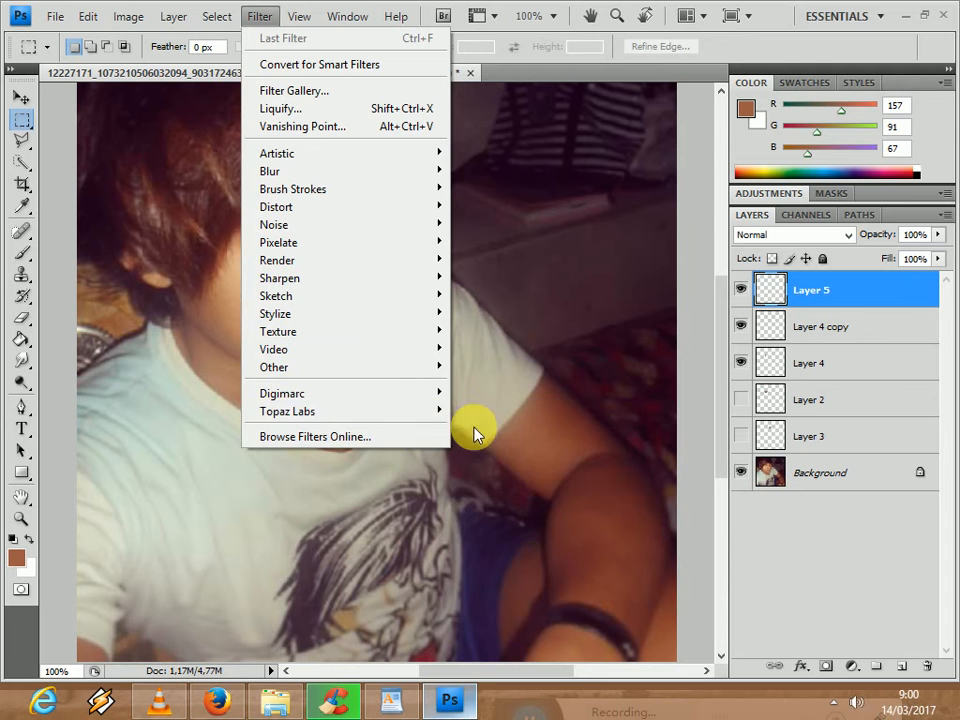
left_click(437, 412)
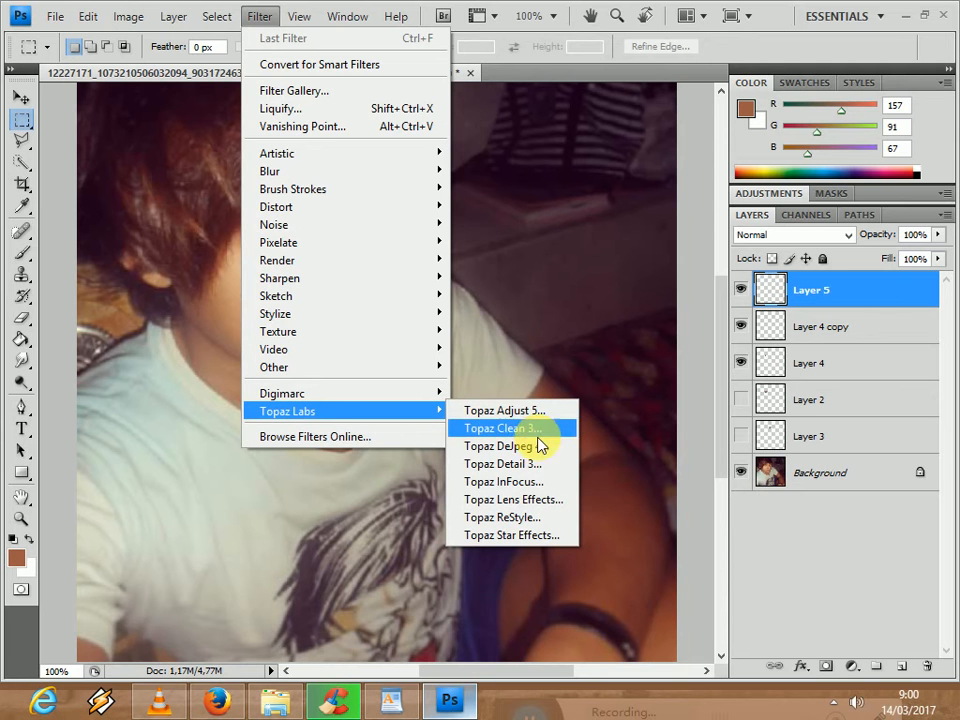
left_click(541, 500)
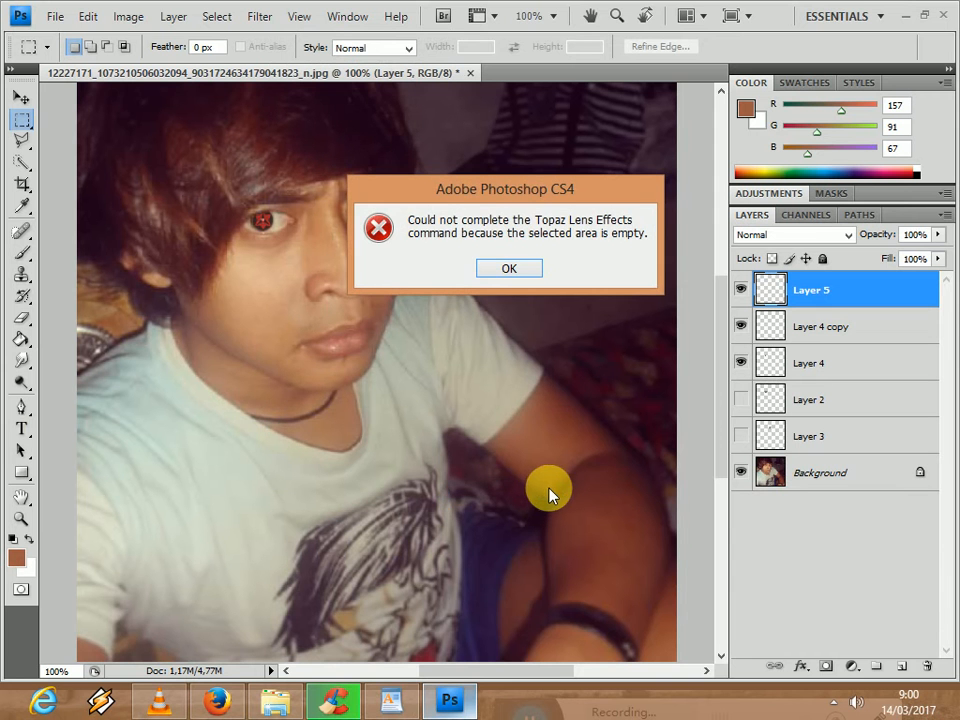
left_click(509, 270)
- Try the Topaz InFocus and Topaz Adjust 5 filters on the empty Layer 5
left_click(266, 17)
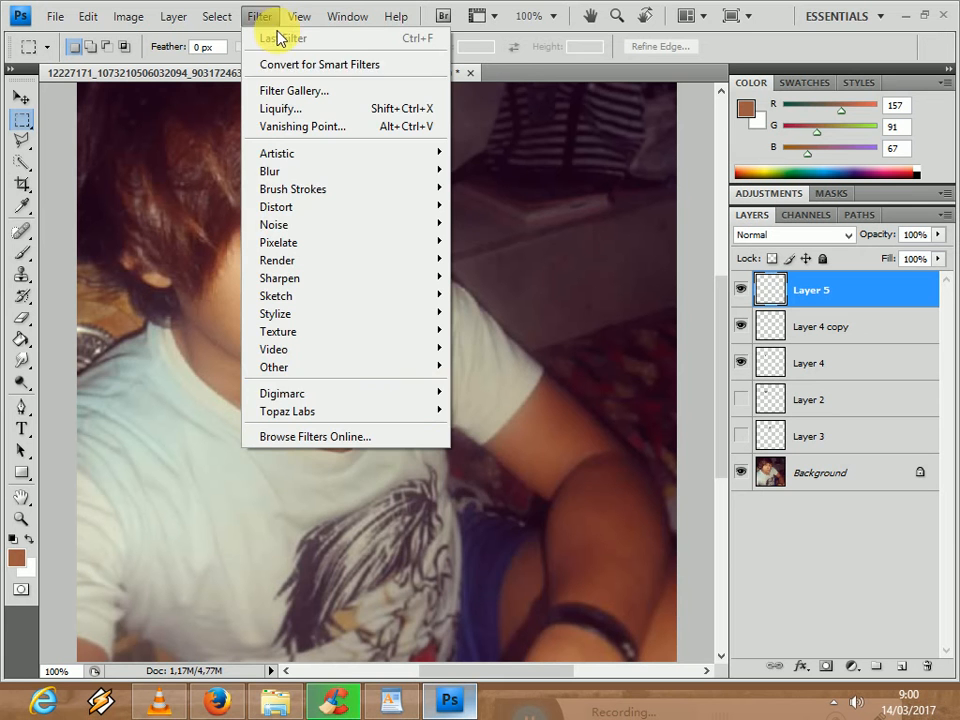
mouse_move(435, 407)
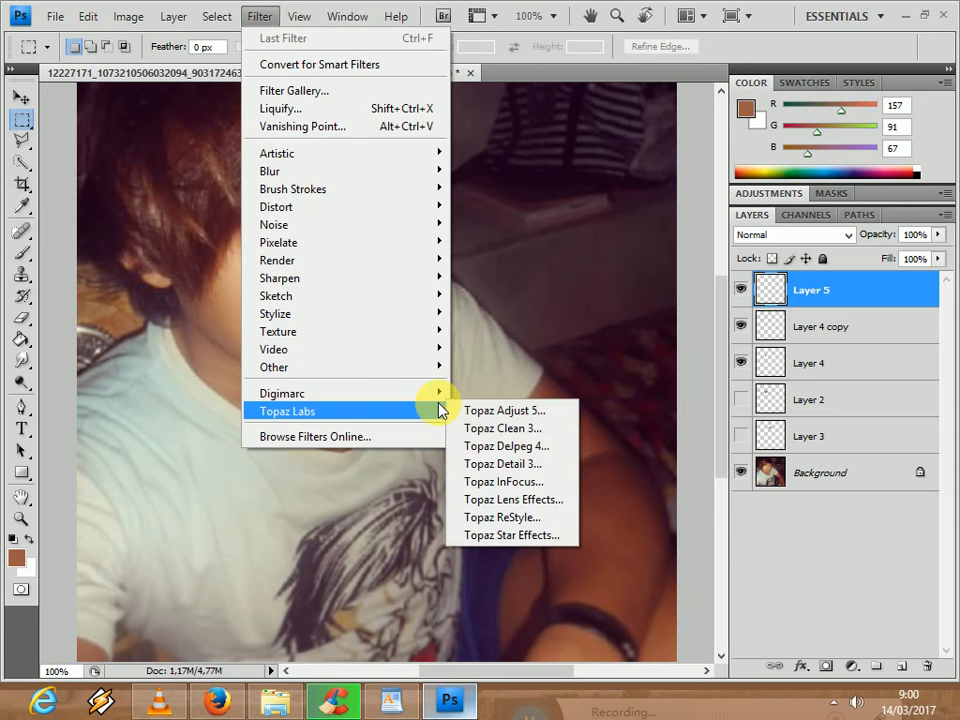
left_click(510, 483)
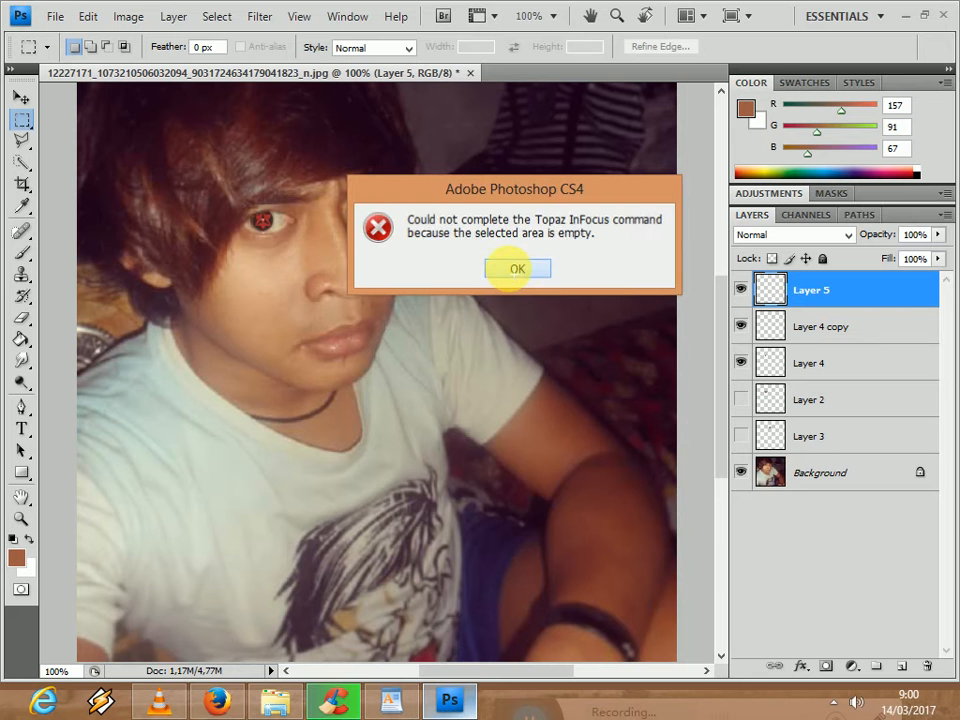
left_click(511, 272)
left_click(272, 17)
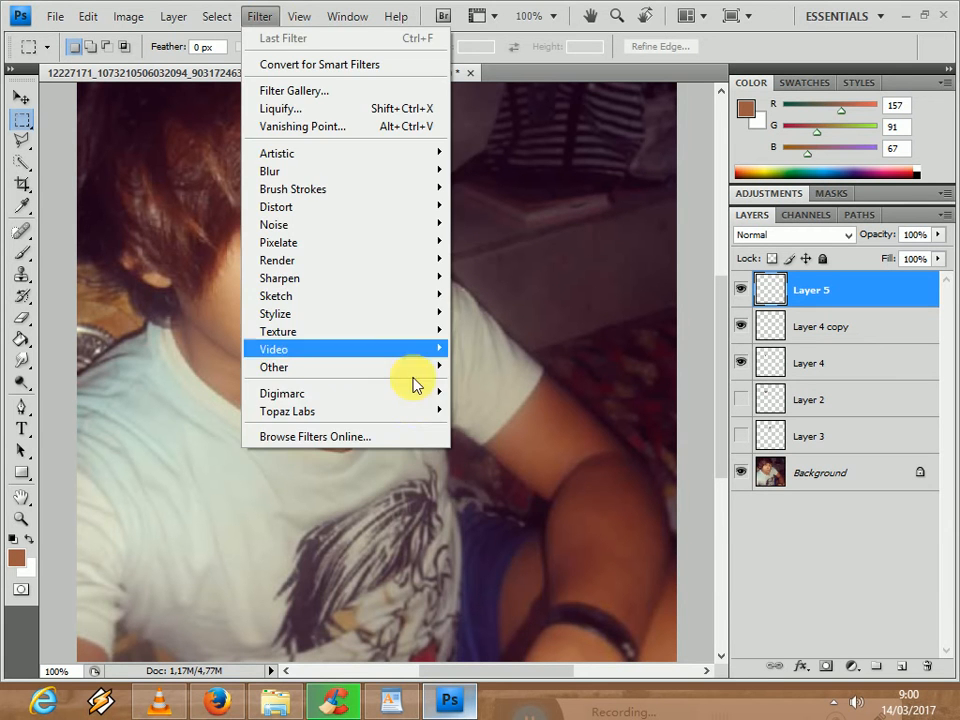
mouse_move(414, 410)
left_click(484, 413)
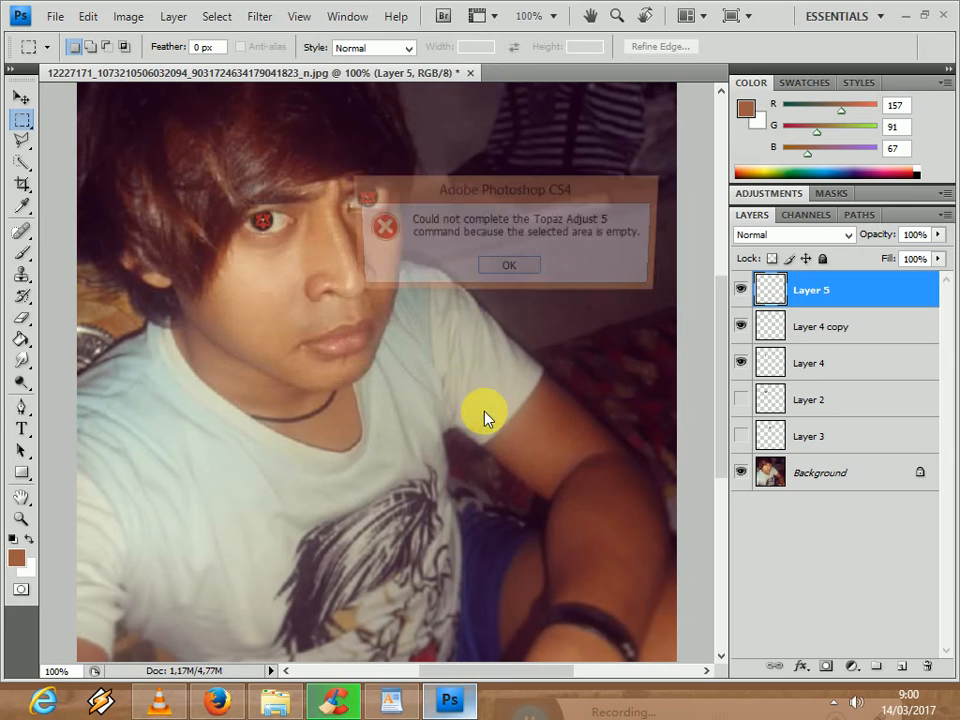
left_click(505, 270)
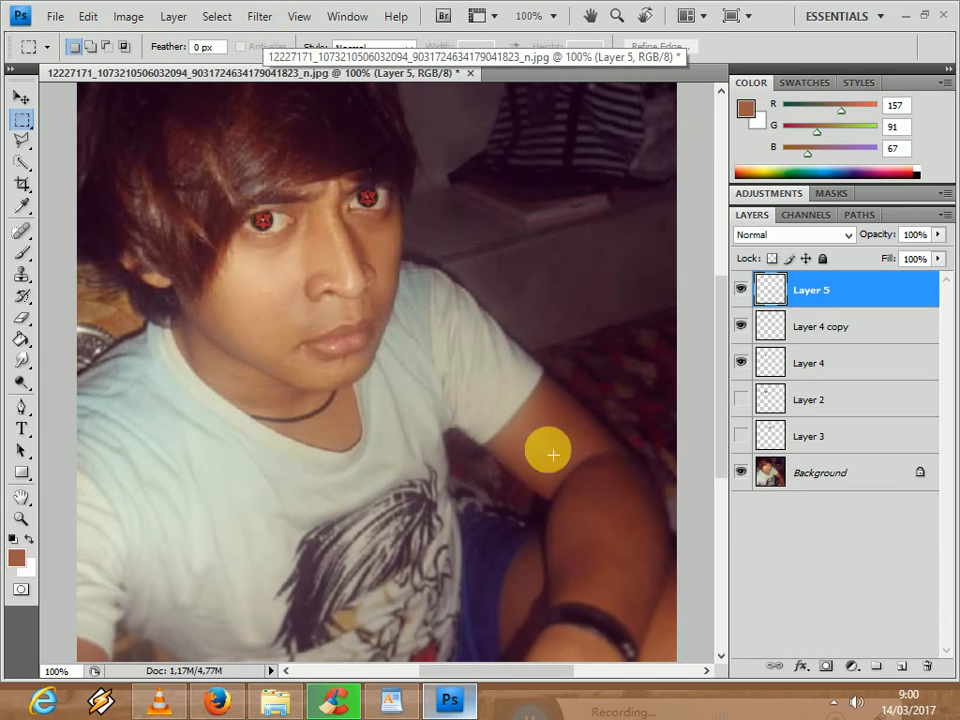
- Reopen the Animation panel with its frames
mouse_move(514, 675)
left_mouse_down()
mouse_move(484, 675)
mouse_move(520, 673)
left_mouse_up()
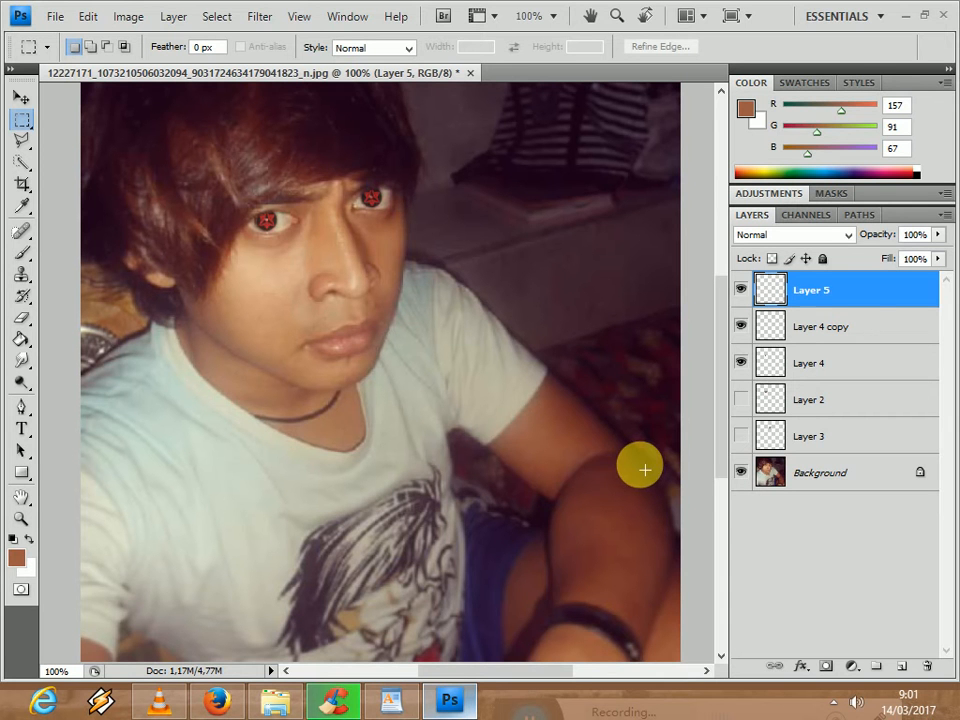
left_click(262, 24)
left_click(64, 17)
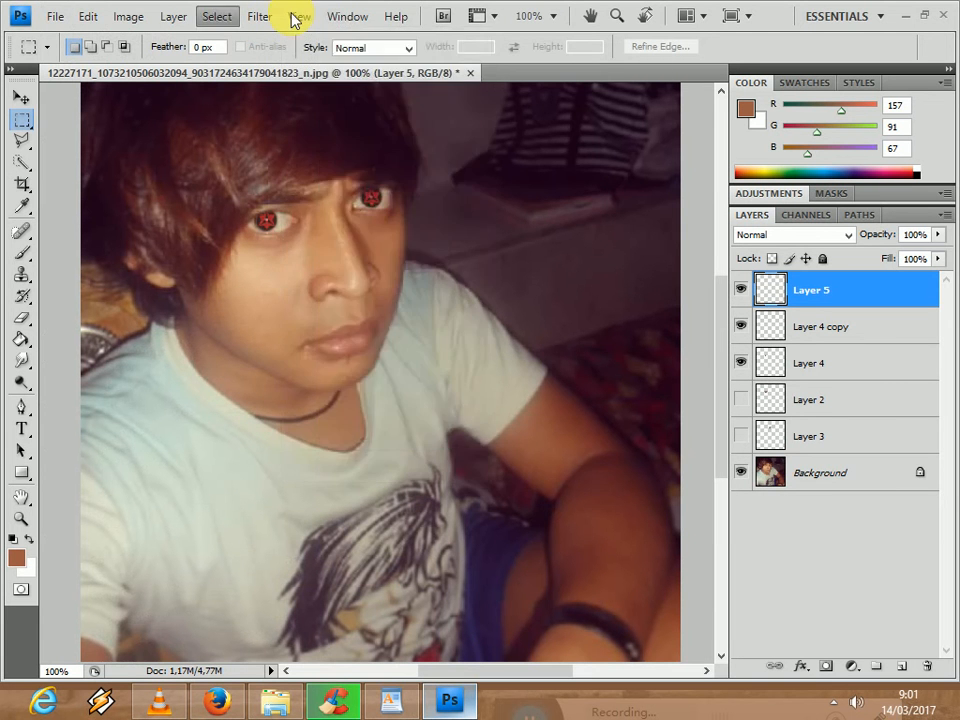
mouse_move(347, 16)
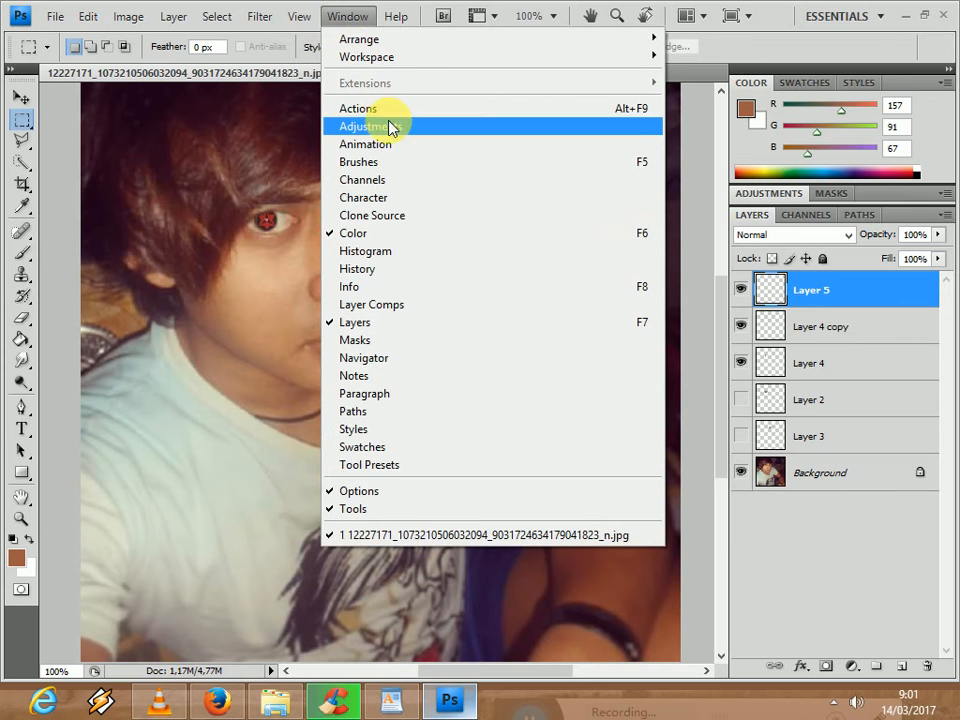
left_click(407, 146)
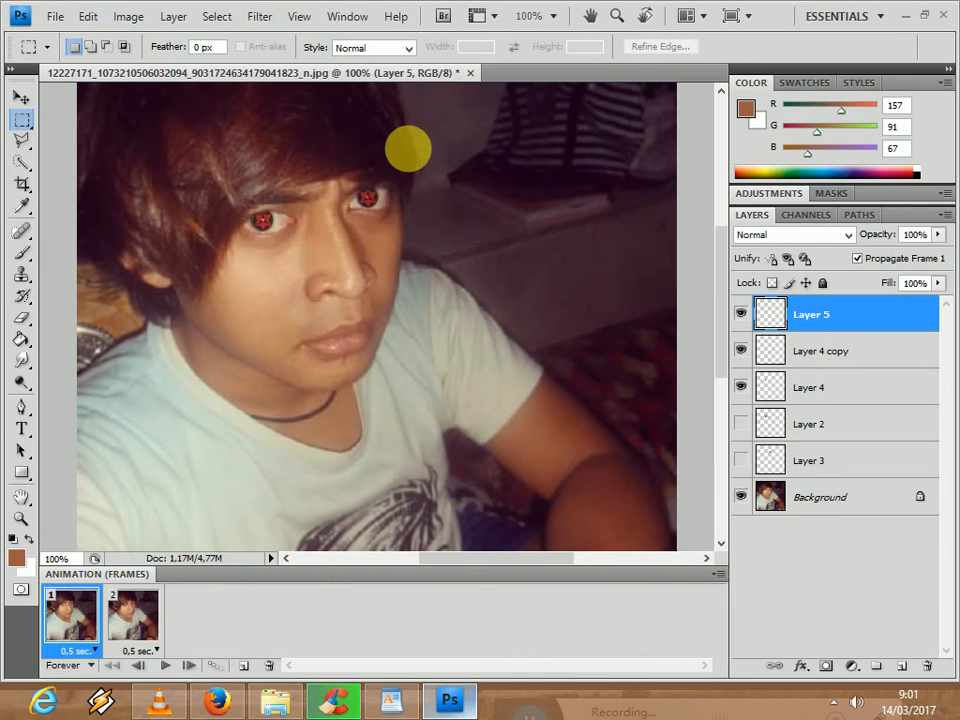
- Check both animation frames and delete the first one
left_click(133, 612)
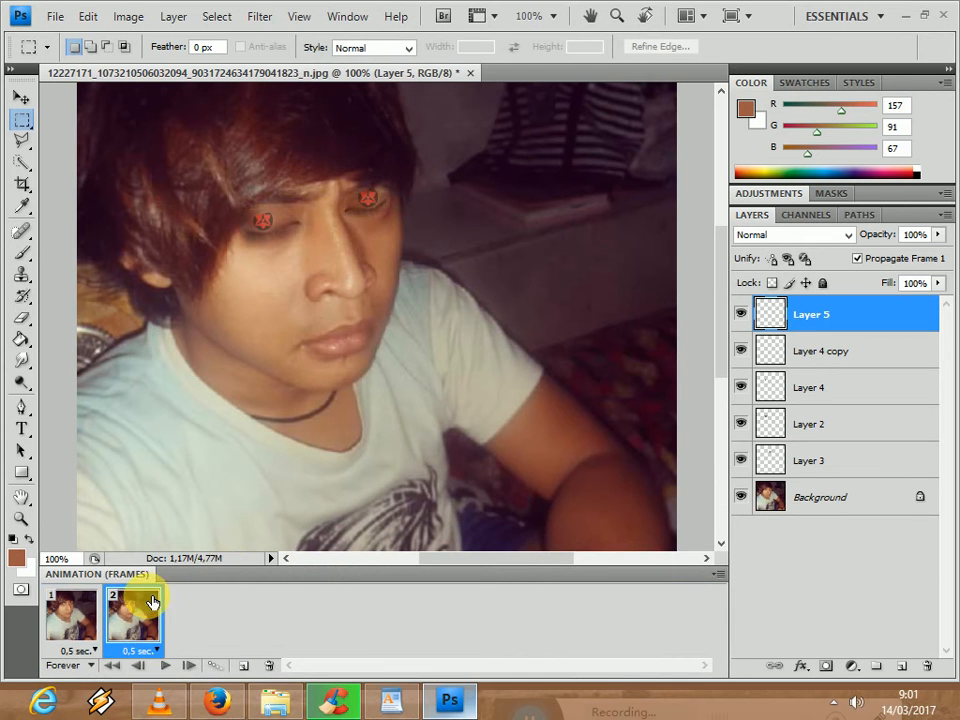
left_click(74, 613)
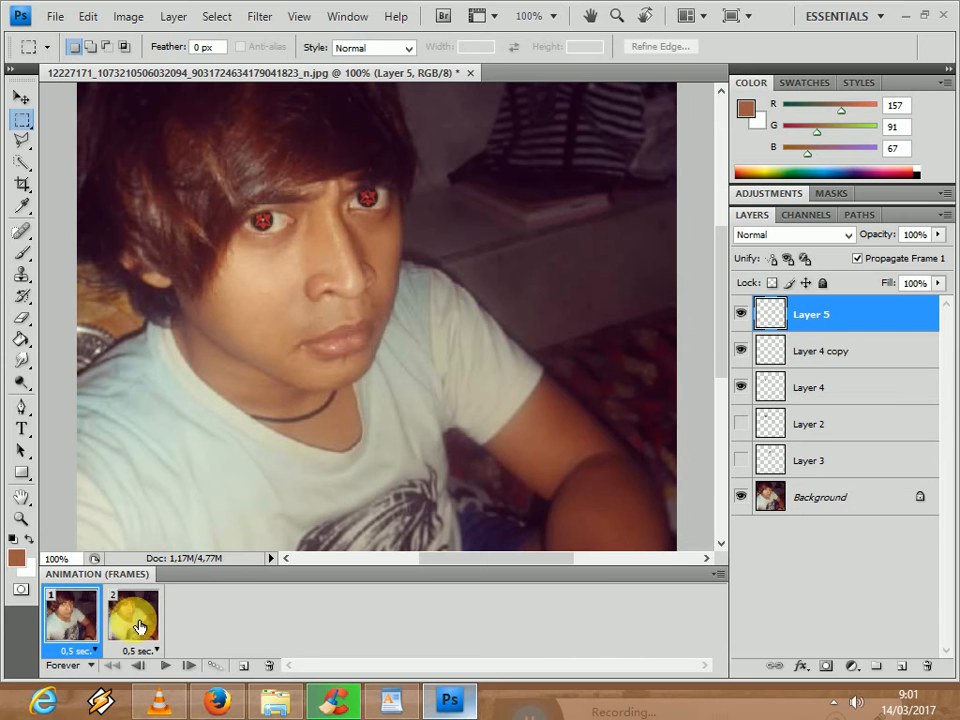
left_click(268, 668)
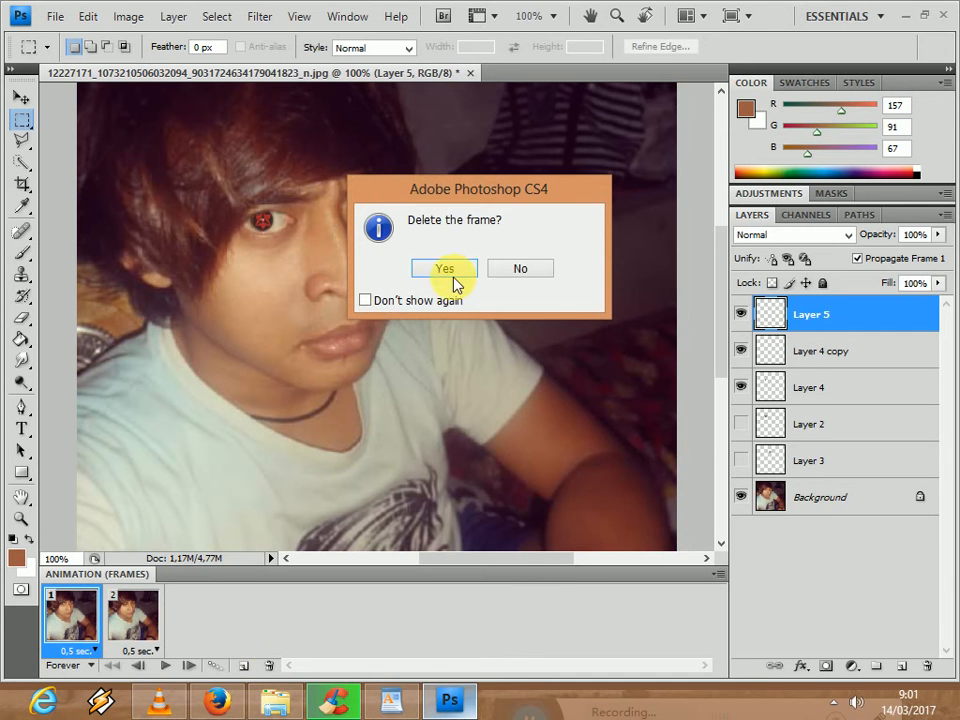
left_click(452, 268)
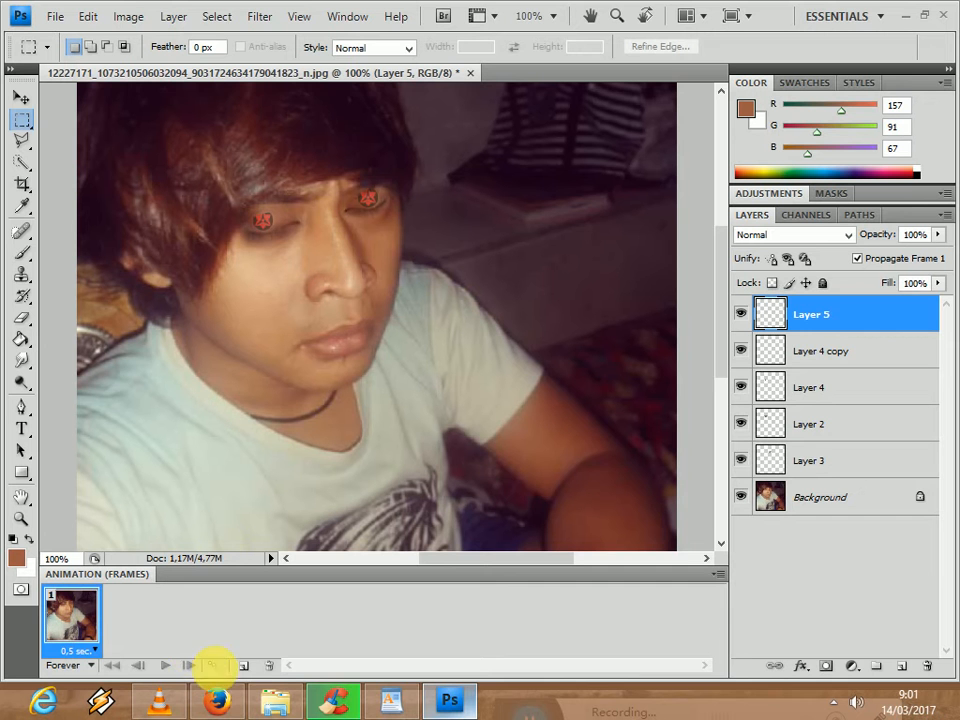
- Add a second animation frame and hide Layer 5, Layer 4 copy, Layer 4, Layer 2, Layer 3 and the Background in it
left_click(250, 670)
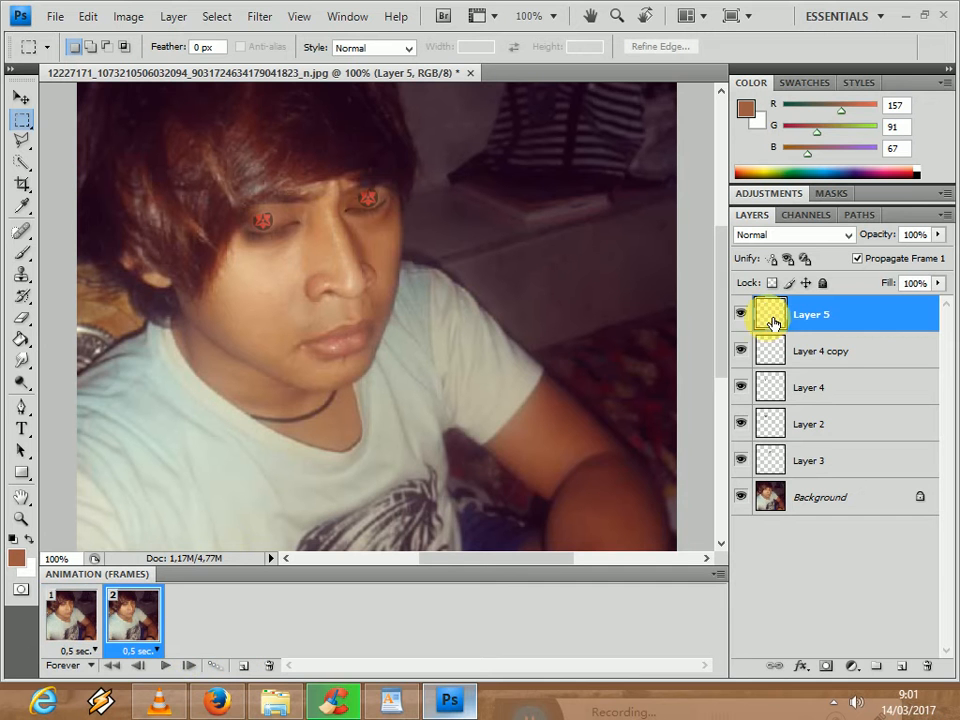
left_click(741, 314)
left_click(741, 351)
left_click(741, 387)
left_click(741, 424)
left_click(741, 460)
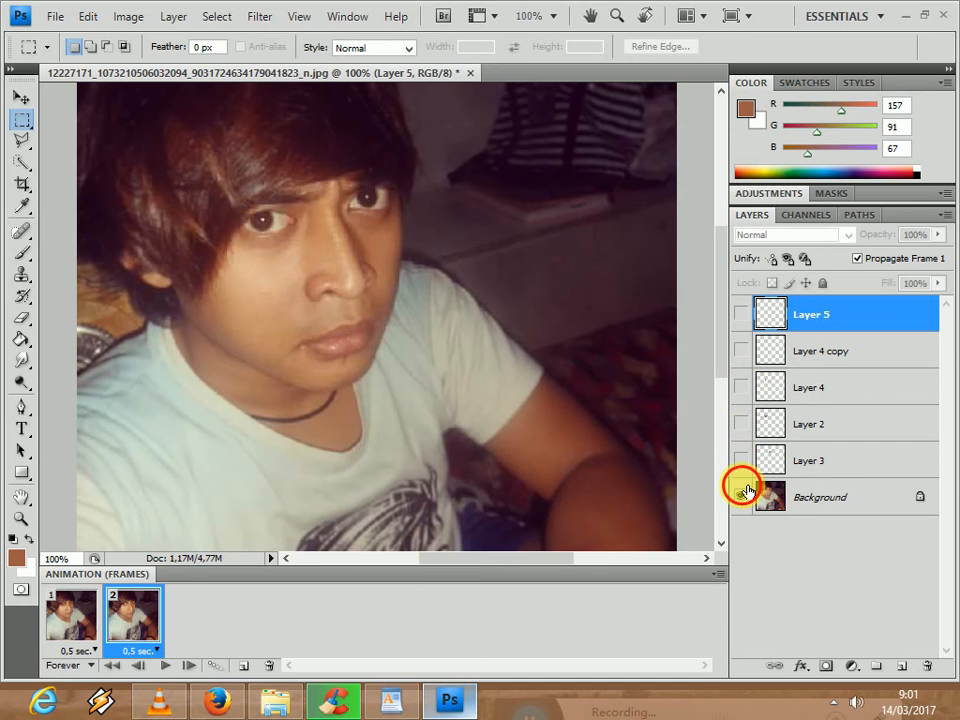
left_click(743, 494)
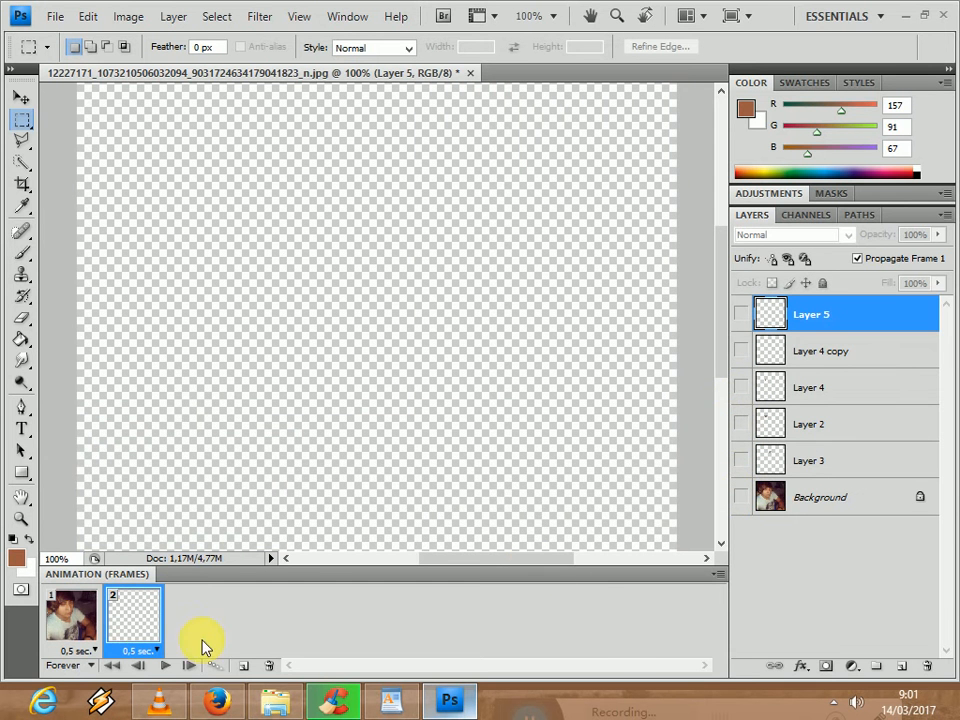
- Delete the first frame showing the closed eyes with Sharingan, keeping the blank frame
left_click(90, 618)
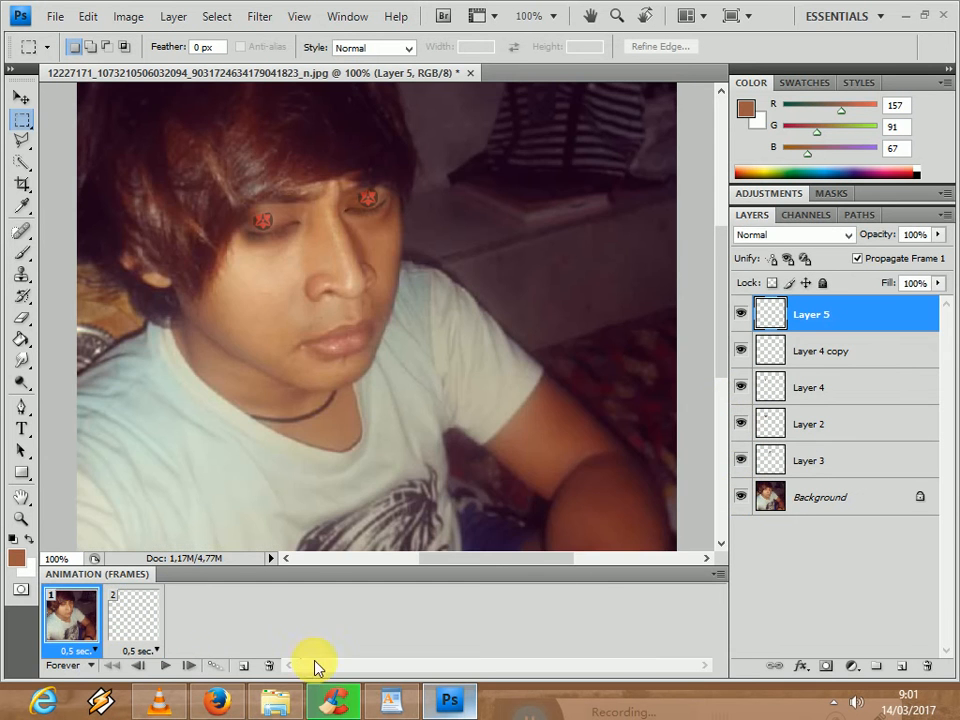
left_click(270, 665)
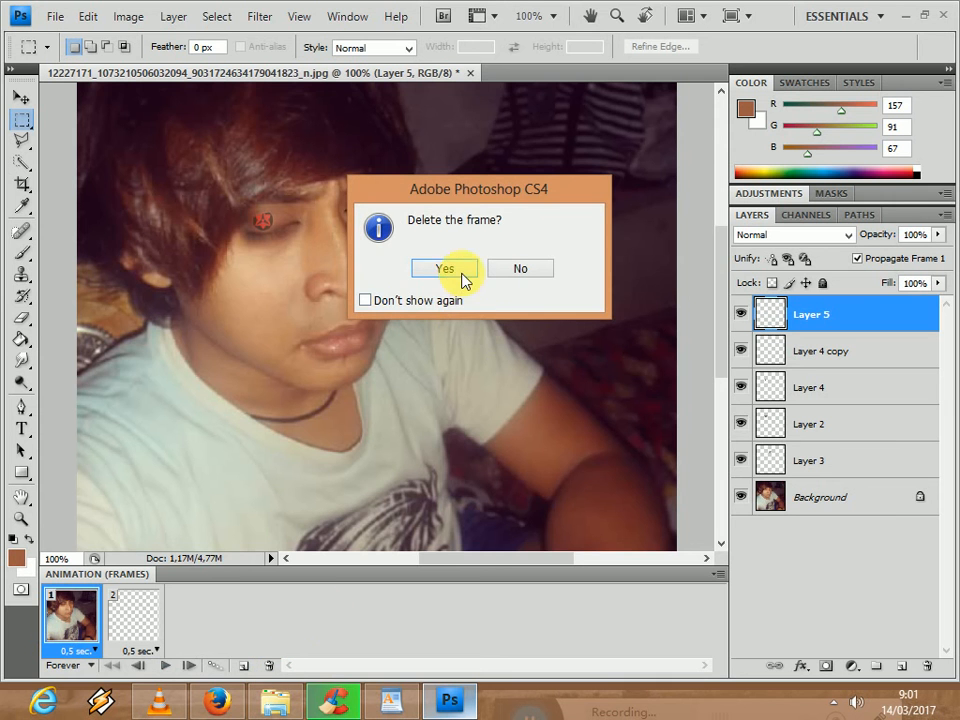
left_click(444, 269)
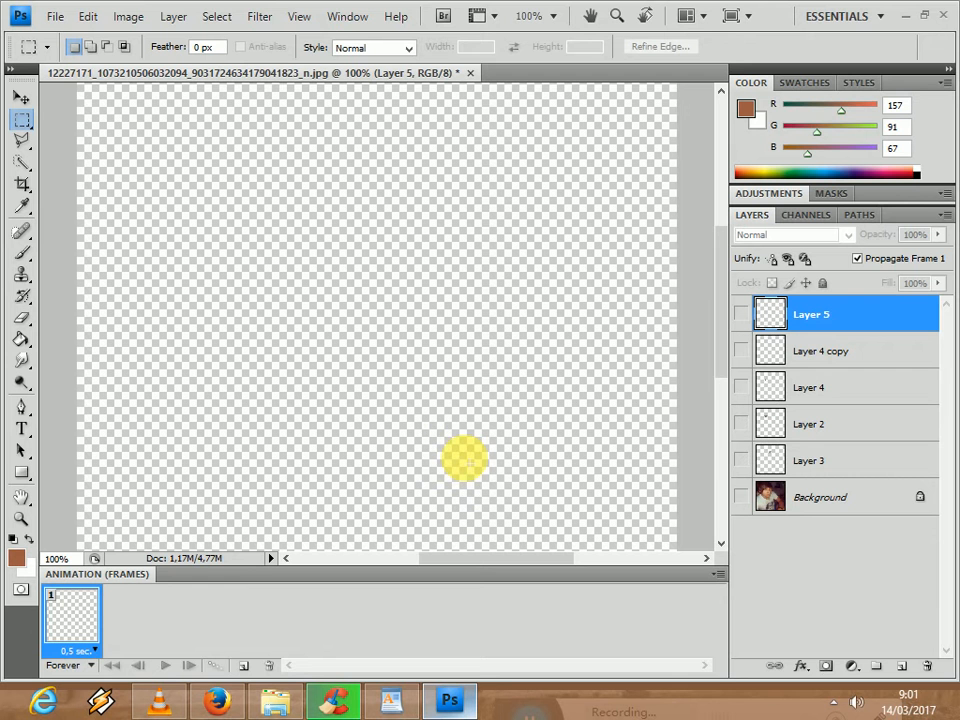
- Show the Background in the first animation frame and add a second frame with Layer 3 and Layer 2 also visible
left_click(741, 497)
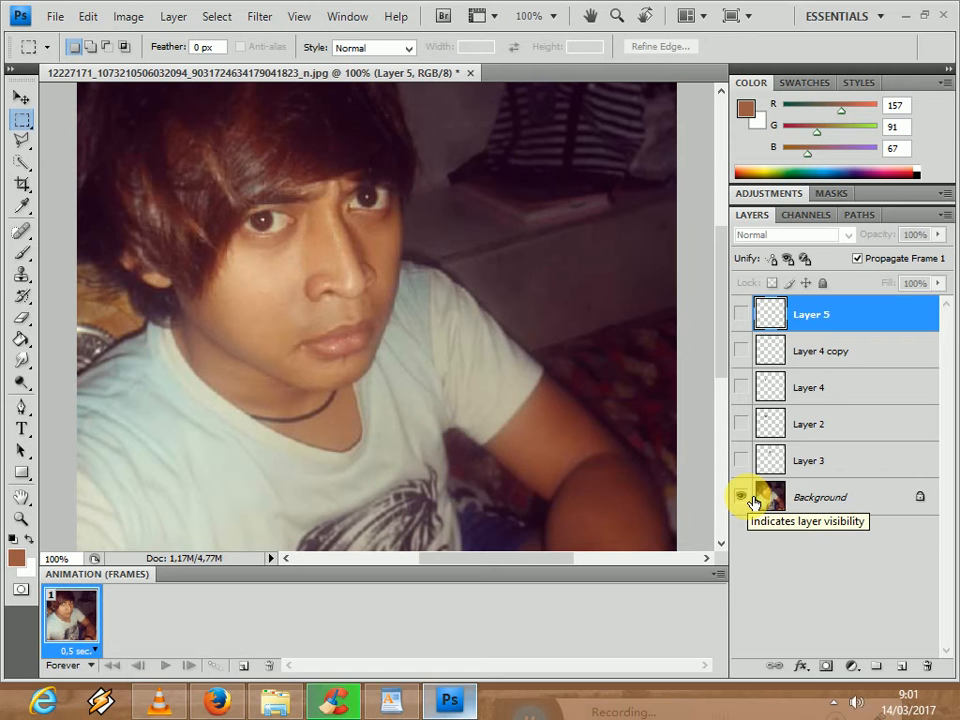
left_click(248, 666)
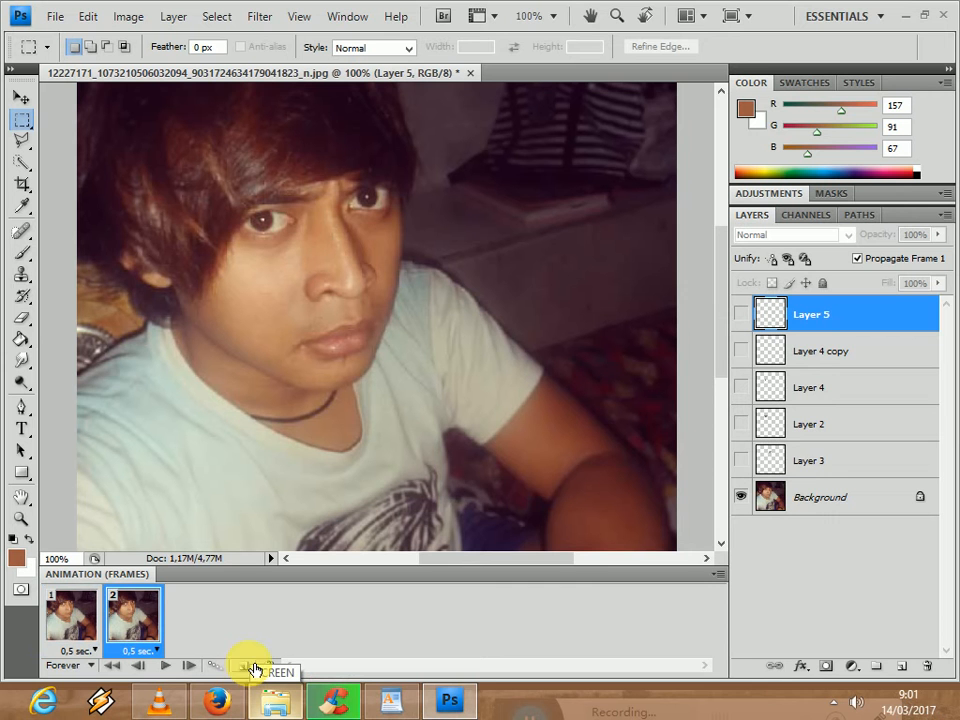
left_click(741, 460)
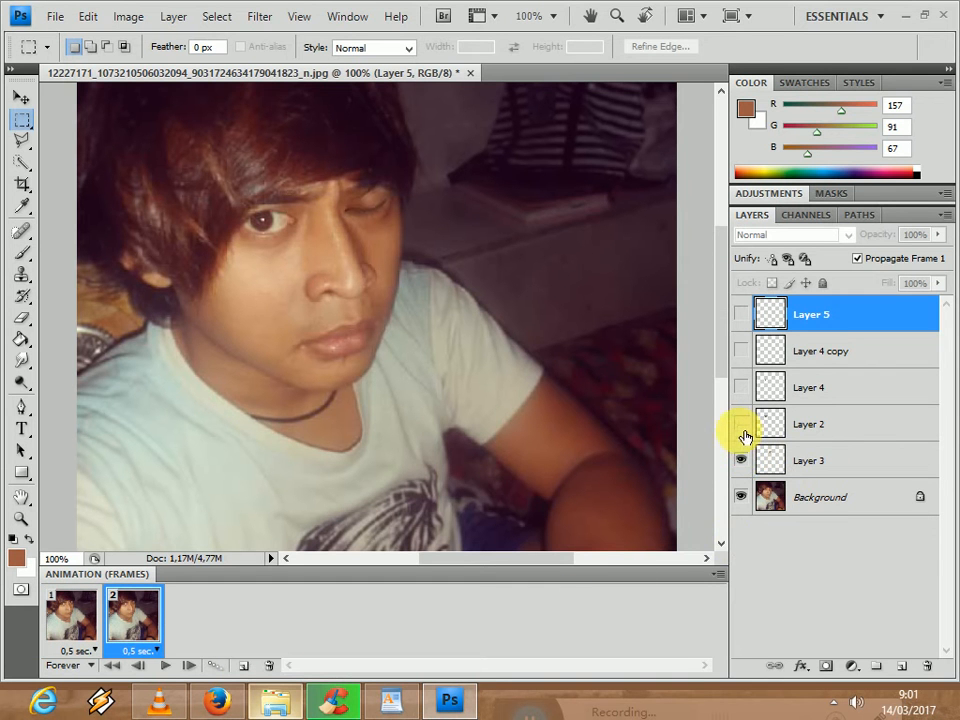
left_click(741, 424)
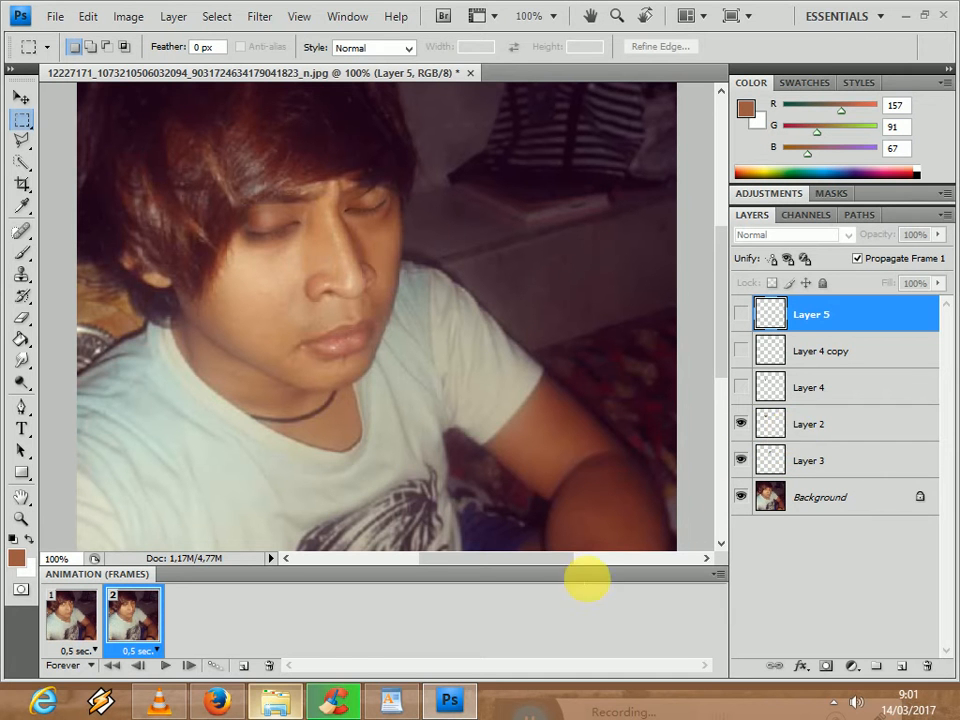
- Add a third animation frame with Layer 2 and Layer 3 hidden and the iris layers Layer 4 copy and Layer 4 shown
left_click(248, 666)
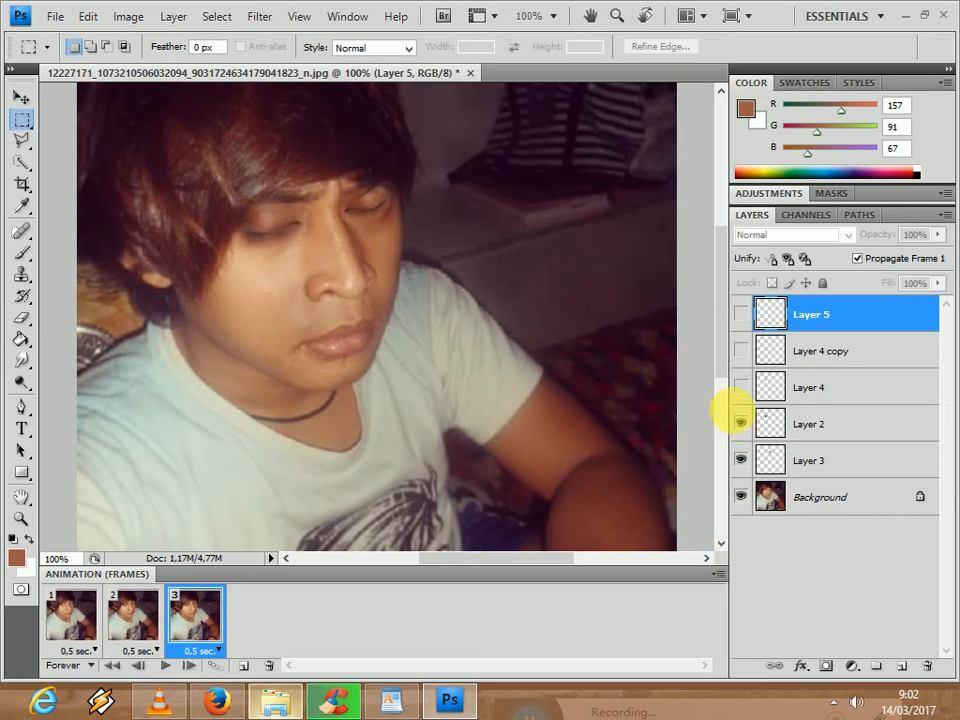
left_click(741, 424)
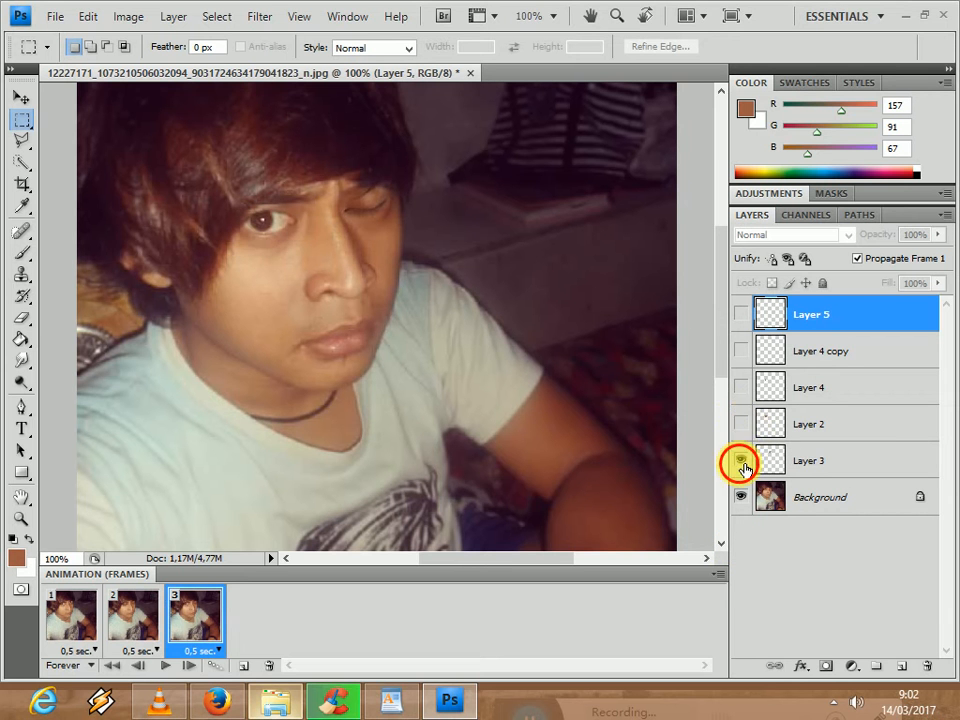
left_click(741, 460)
left_click(741, 351)
left_click(741, 314)
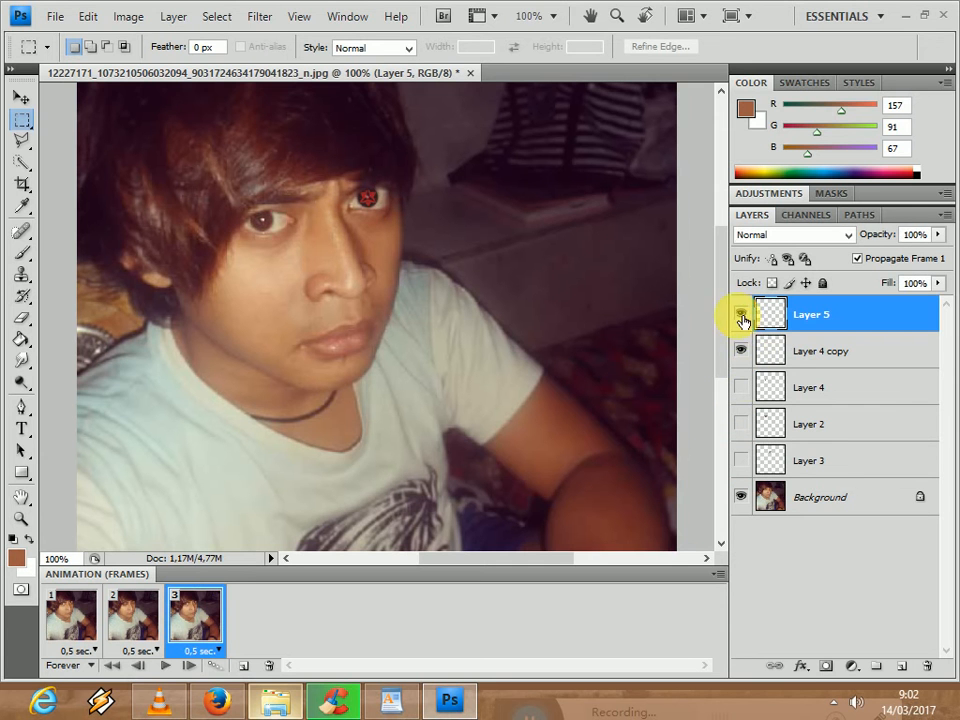
left_click(742, 316)
left_click(749, 388)
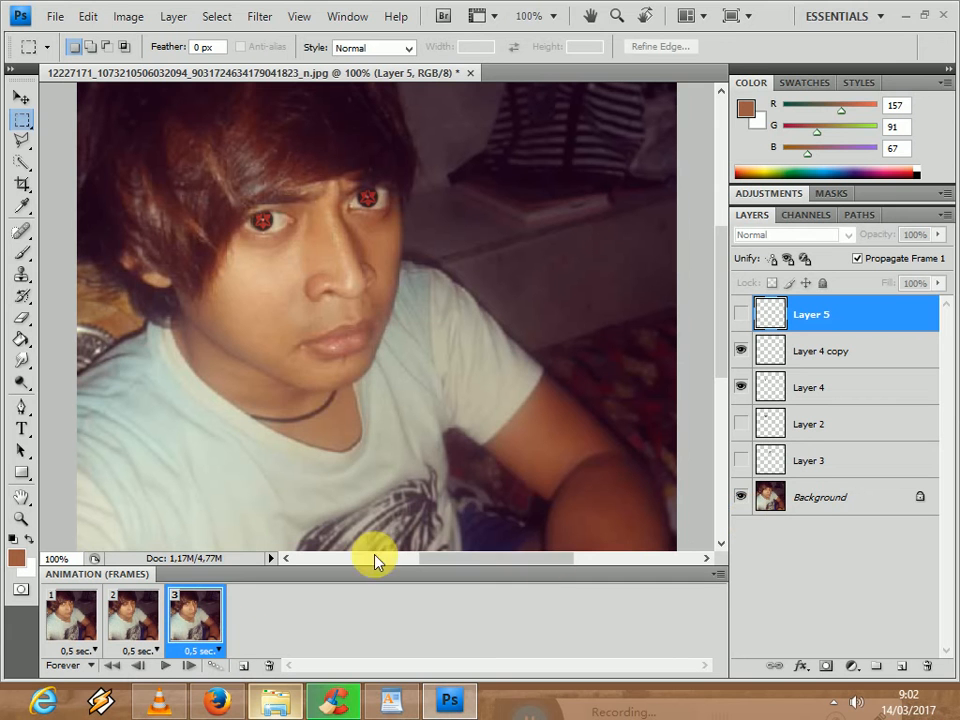
- Preview the animation and set the delay of frames 2 and 3 to 1.0 second
left_click(171, 673)
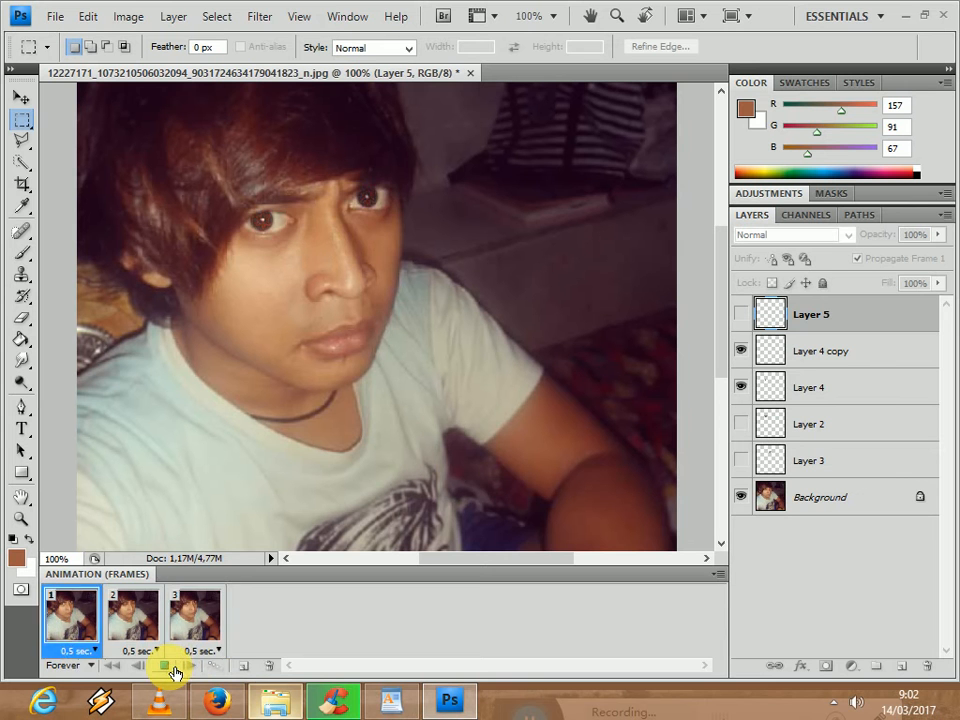
left_click(167, 666)
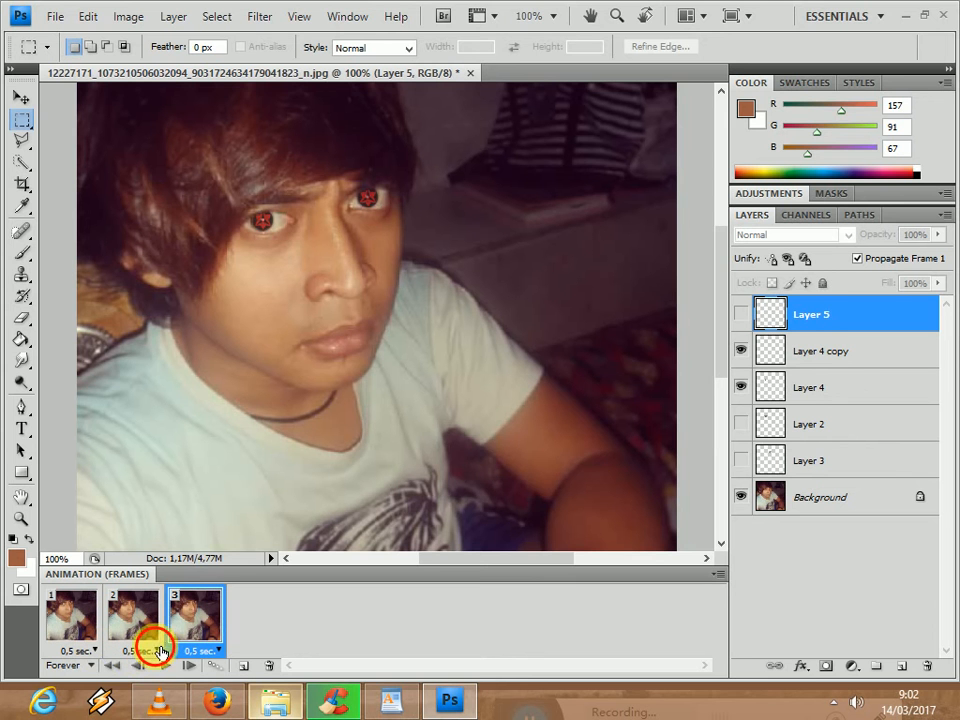
left_click(160, 651)
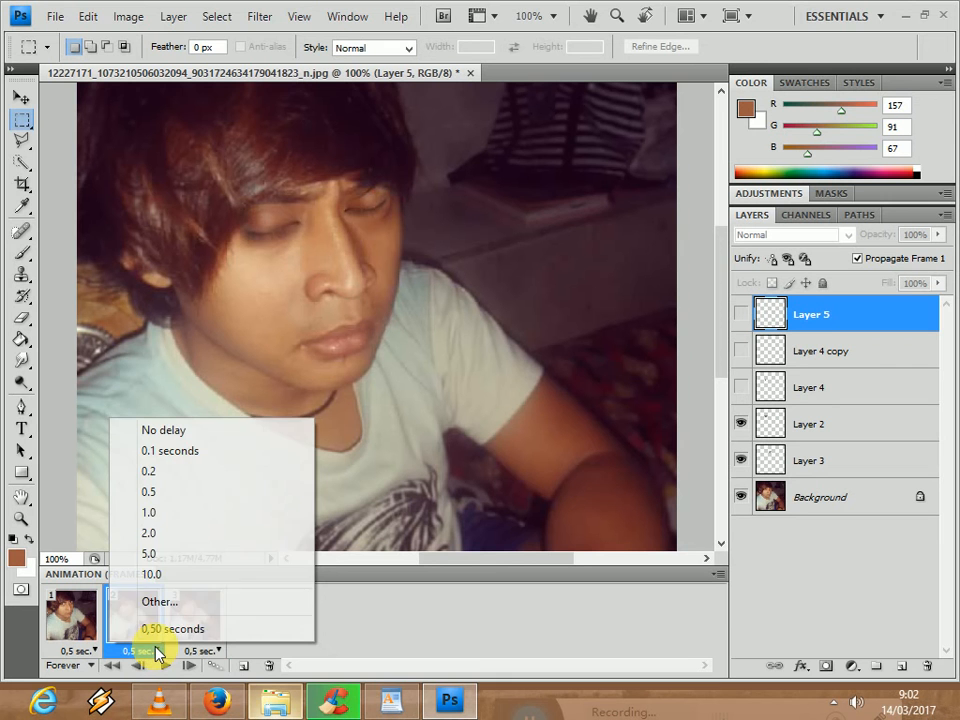
left_click(170, 513)
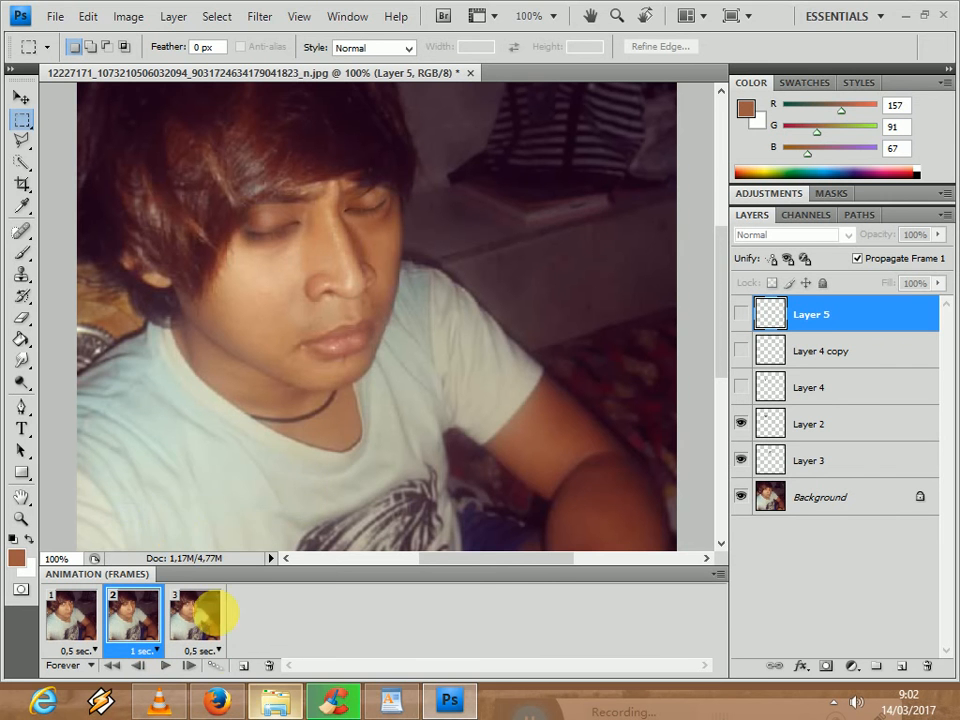
left_click(224, 652)
left_click(218, 512)
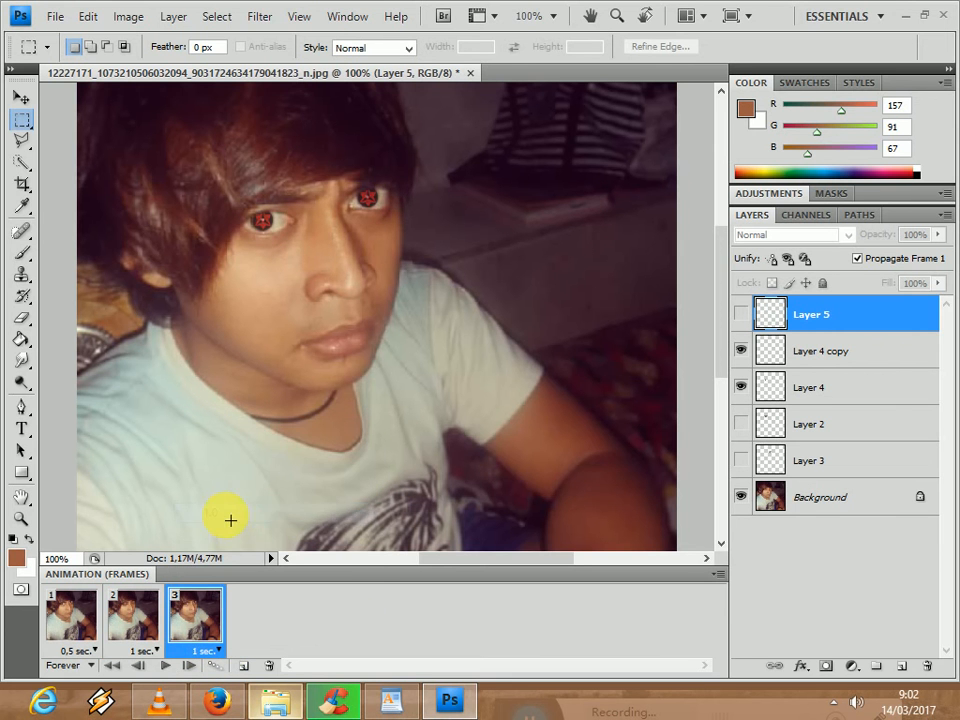
- Play the retimed animation and open it in Save for Web & Devices
left_click(173, 666)
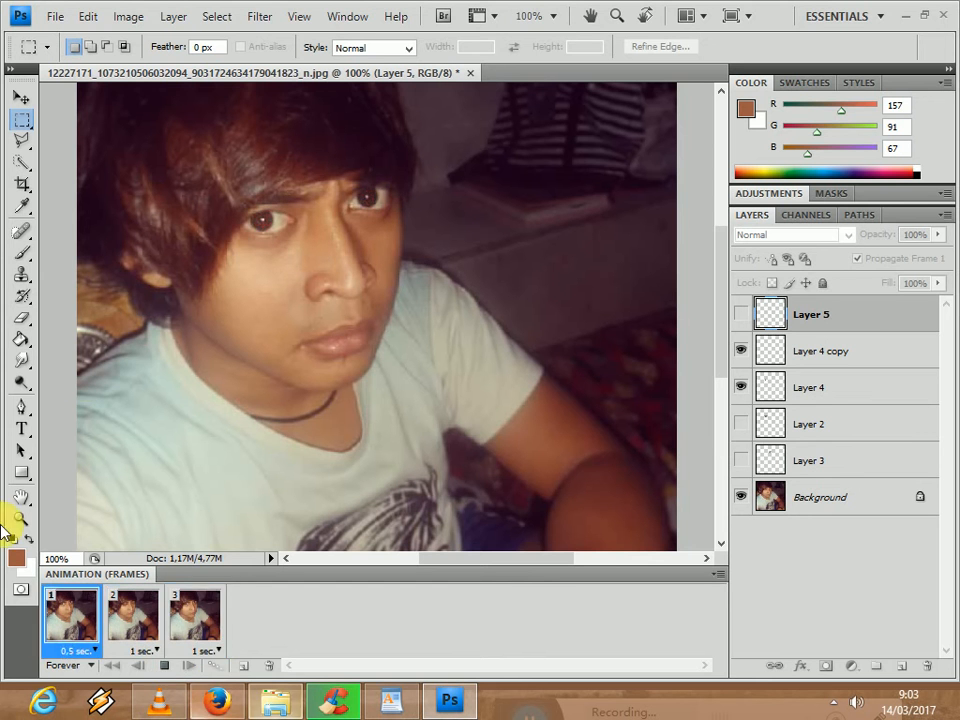
left_click(56, 18)
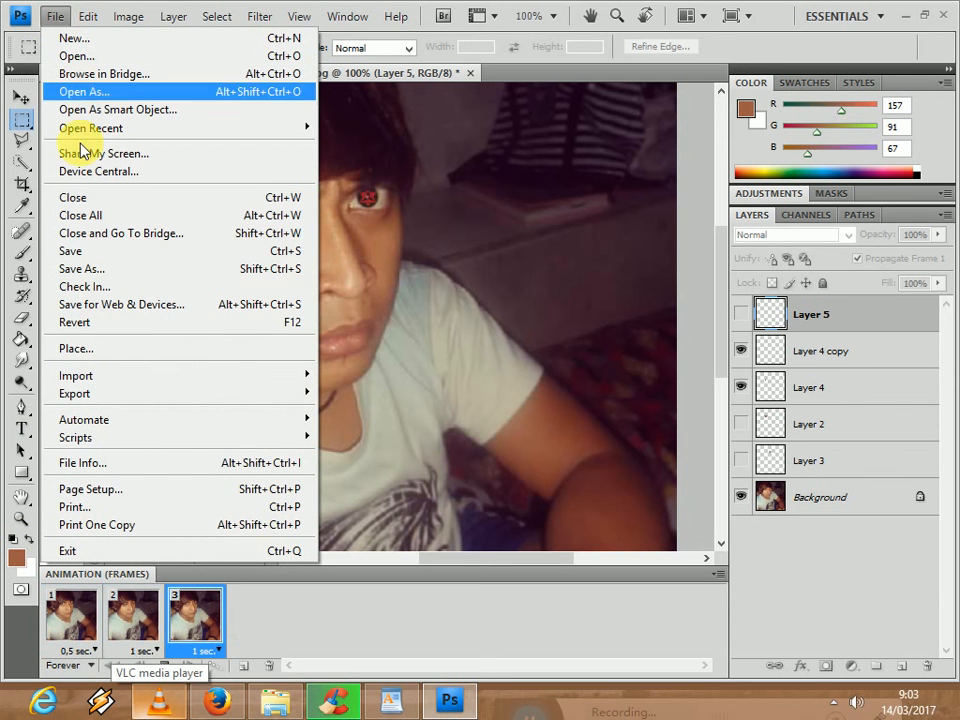
left_click(128, 304)
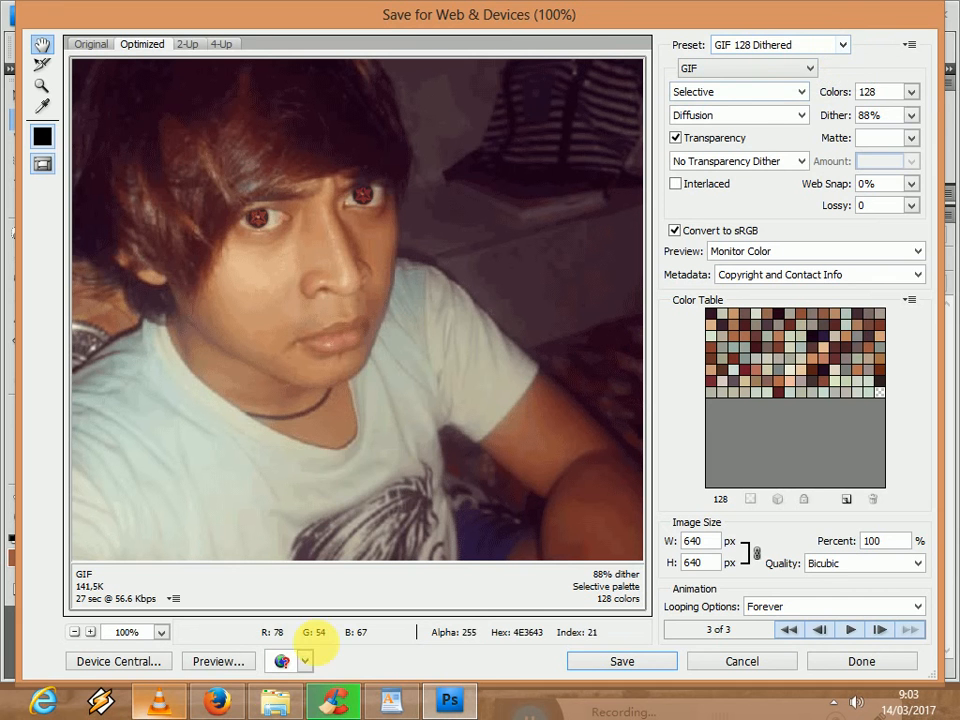
- Switch to Firefox and look over the blog at belajar-photoshop-23.blogspot.co.id in the tab with the mata sharingan search
left_click(215, 700)
left_click(466, 20)
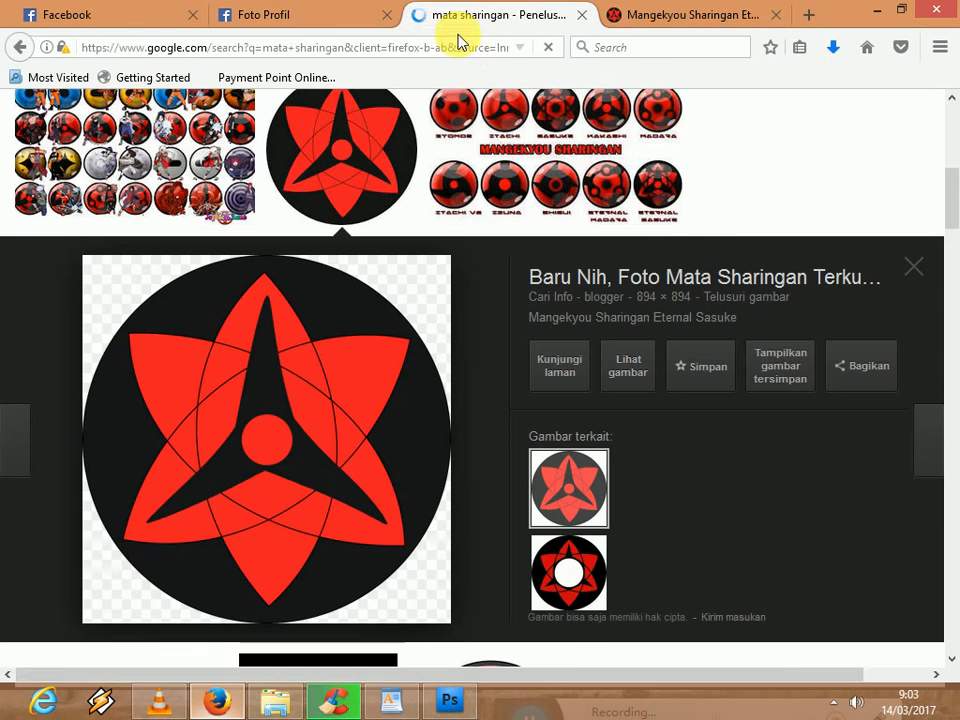
left_click(465, 50)
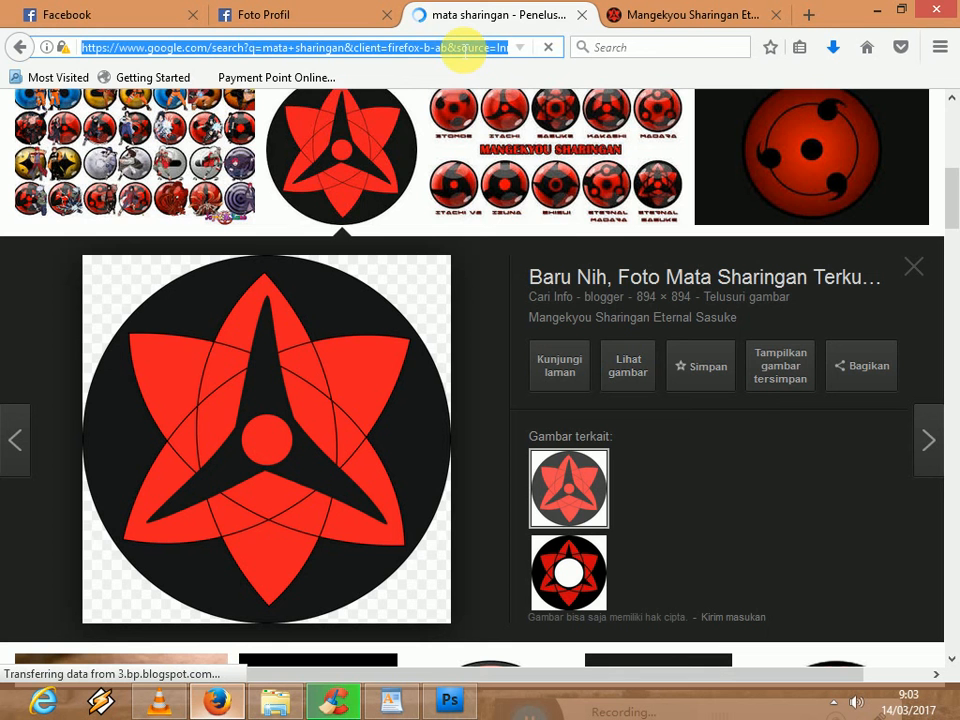
type("belajar-photoshop-23.blogspot.co.id/")
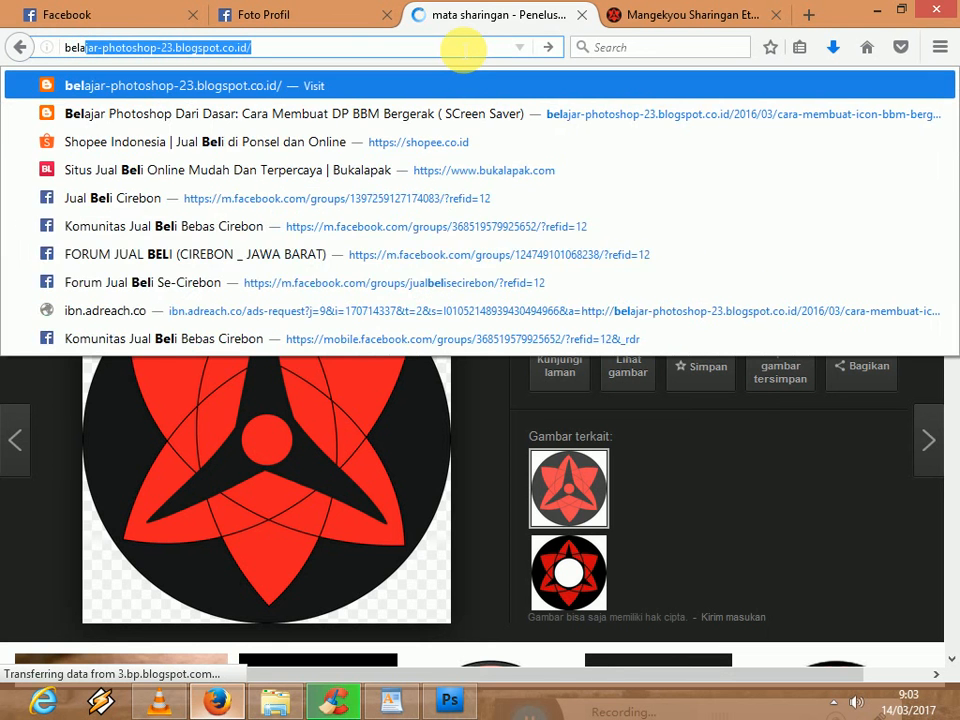
key("Return")
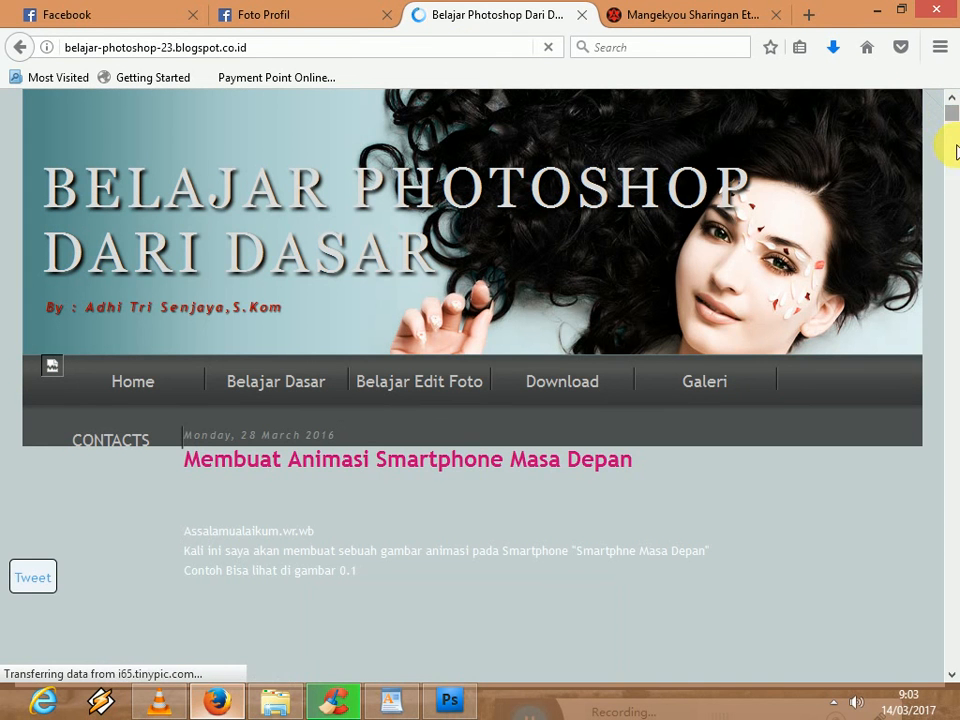
scroll(954, 190, "down", 5)
left_click_drag(958, 192, 951, 108)
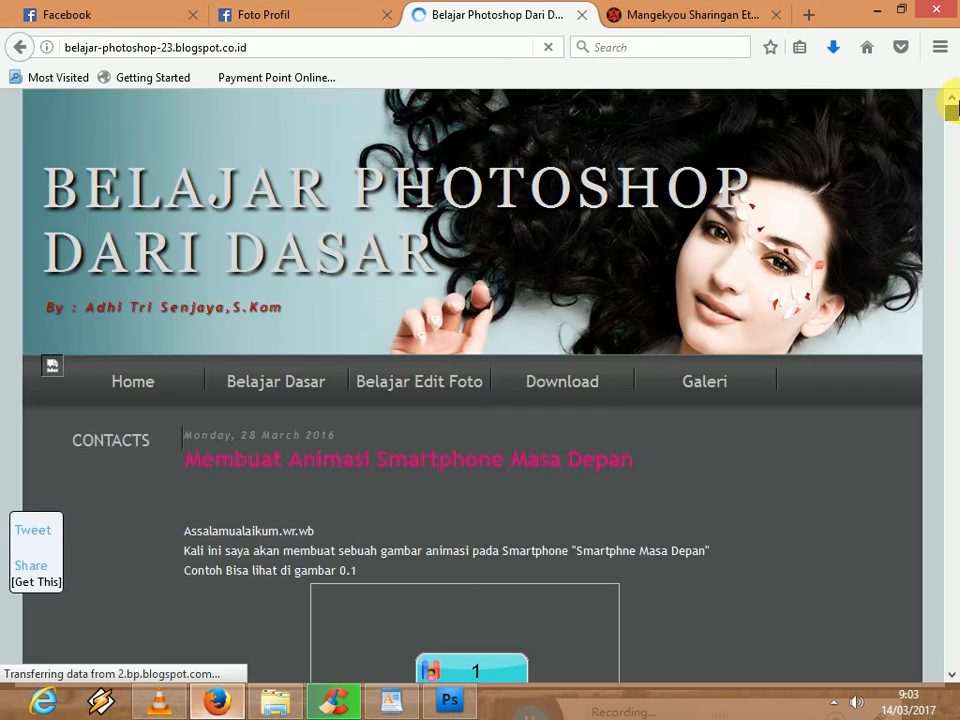
- Open the blog post "Cara Membuat DP BBM Bergerak ( SCreen Saver)"
left_click(474, 47)
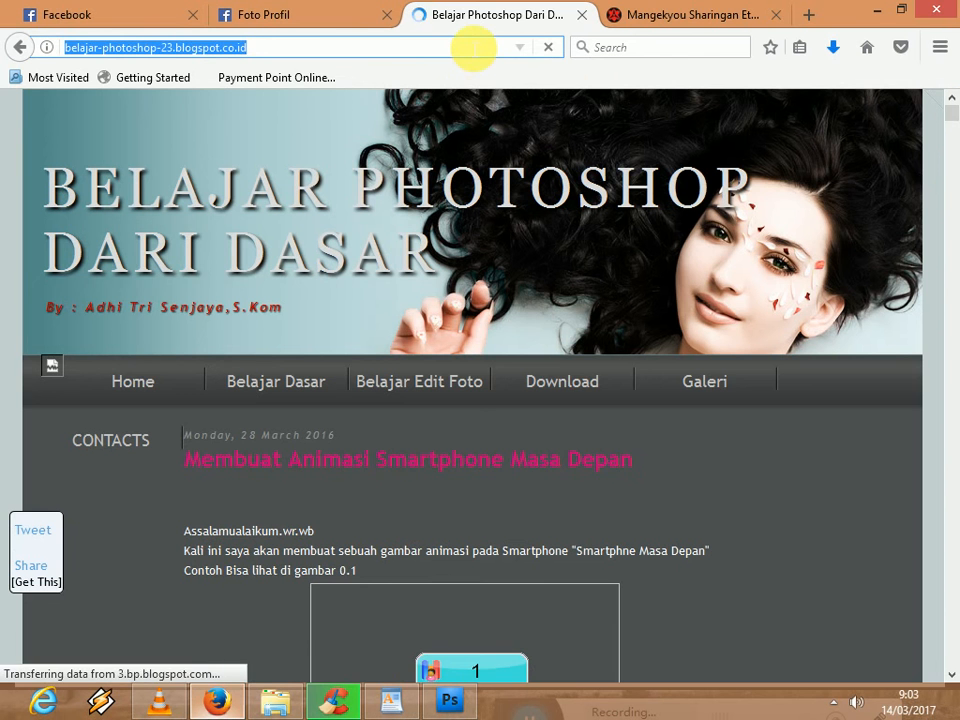
key("BackSpace")
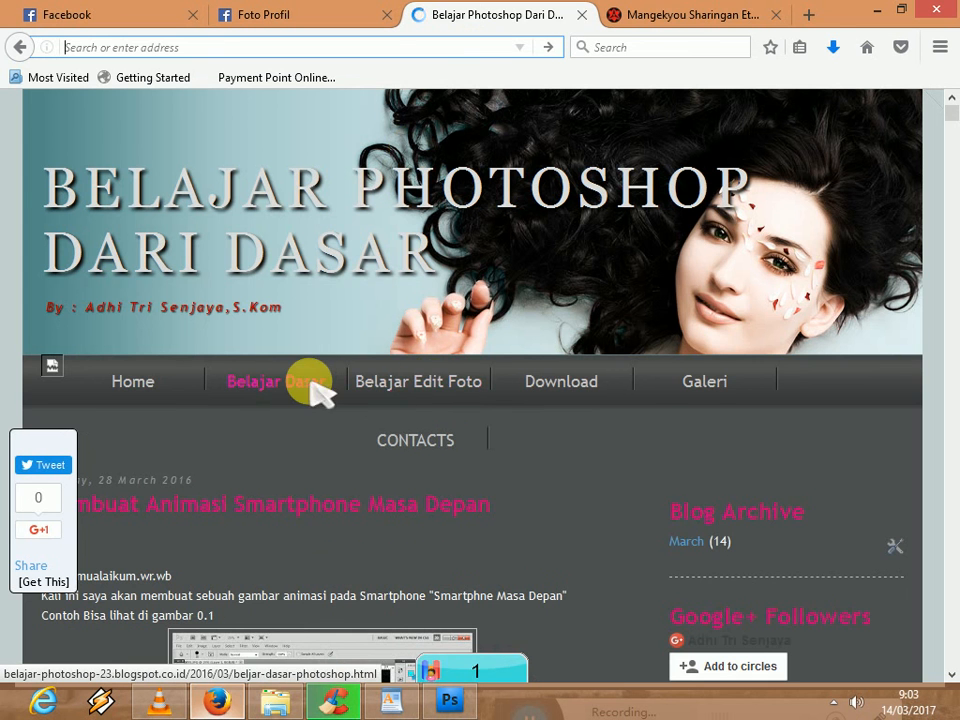
mouse_move(951, 112)
left_mouse_down()
mouse_move(951, 142)
mouse_move(950, 111)
left_mouse_up()
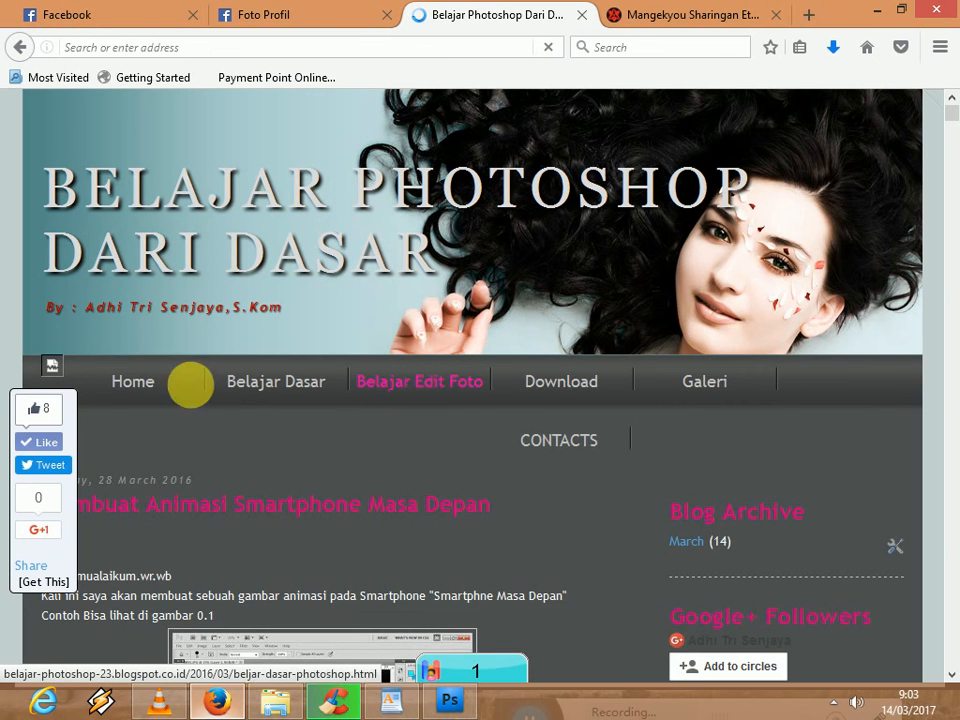
left_click(352, 50)
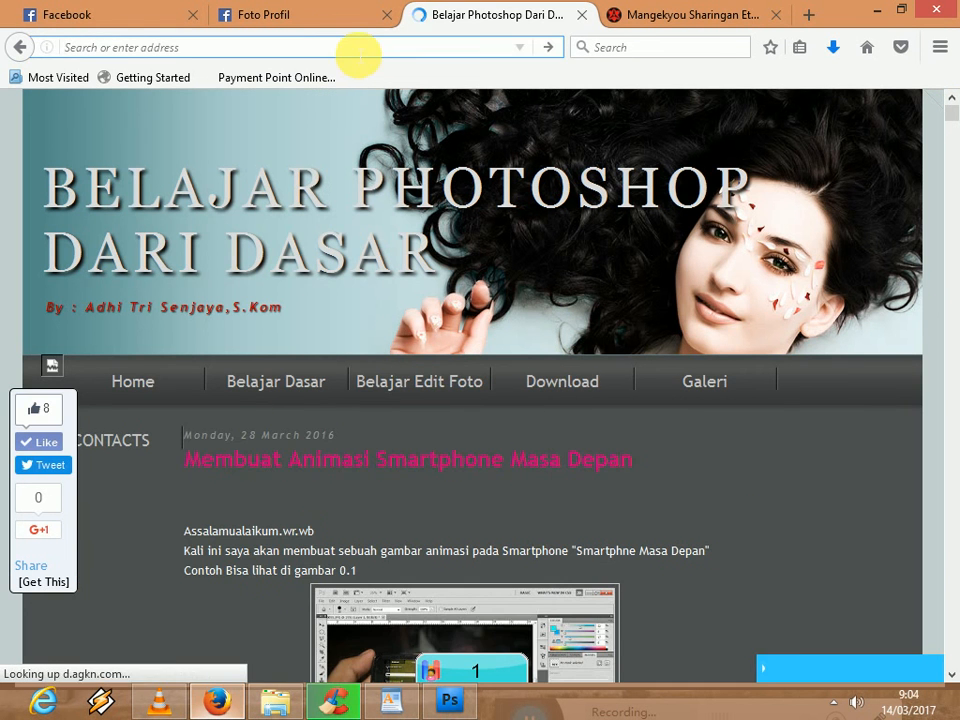
type("belaja")
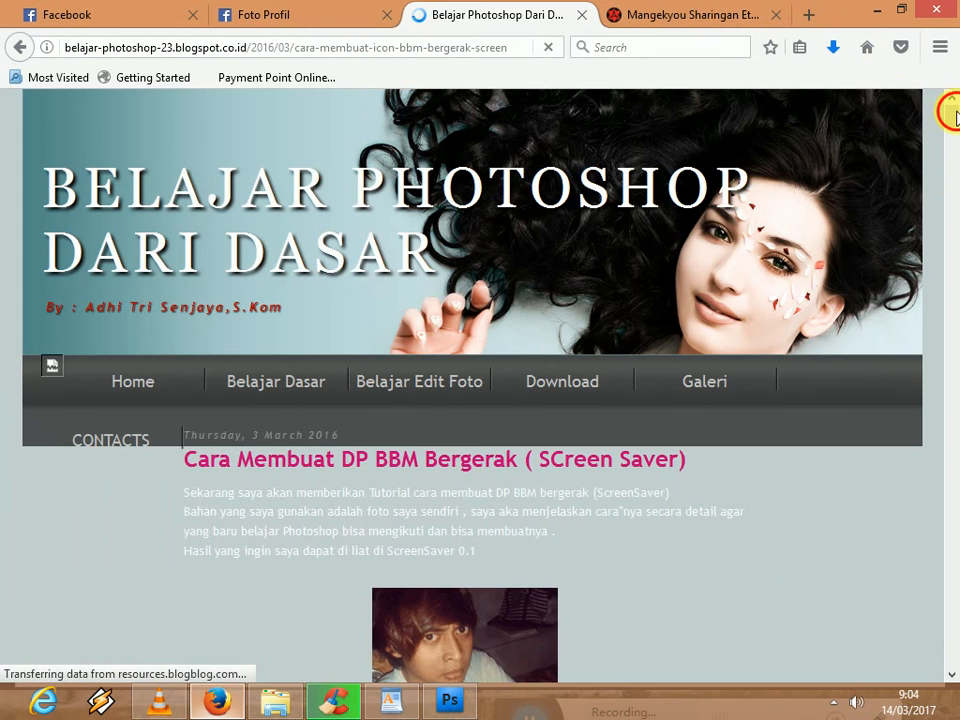
- Examine the GIF preset and image size advice in step 25 of the tutorial, highlighting its text
left_click(950, 280)
left_click_drag(954, 428, 954, 525)
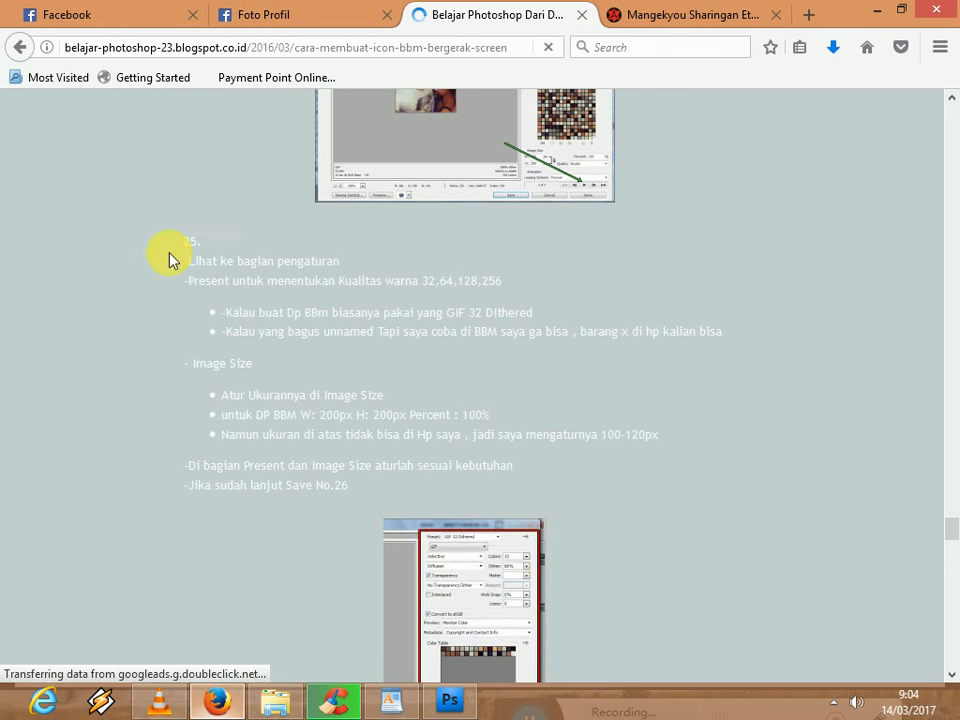
left_click_drag(309, 311, 519, 333)
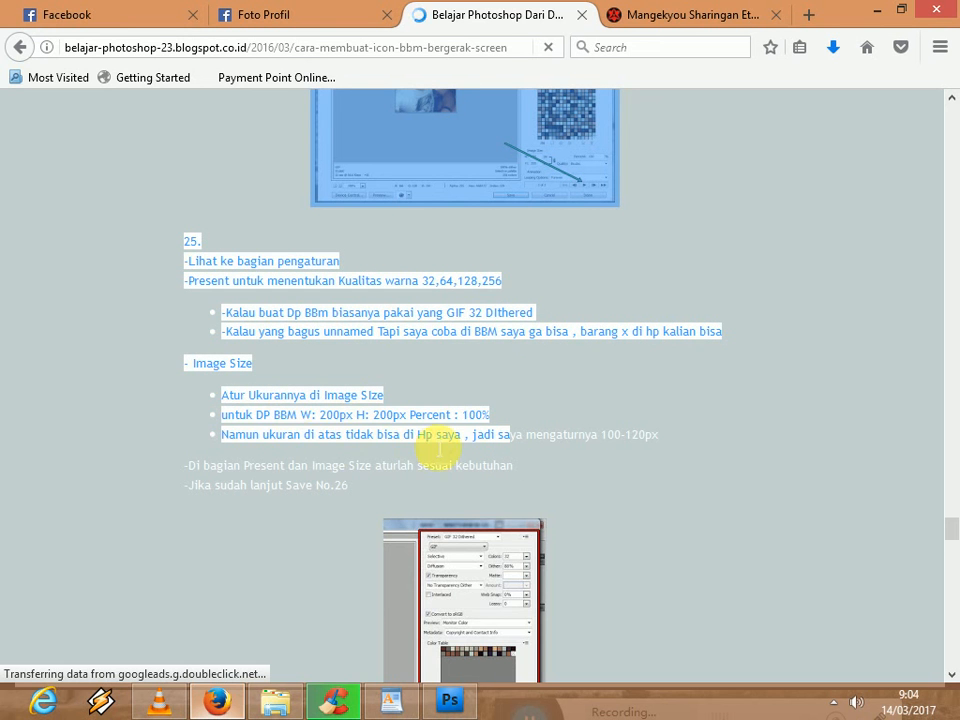
- Switch back to Photoshop and save the animation as an Images Only GIF on Local Disk (D:), replacing the existing file
left_click(446, 708)
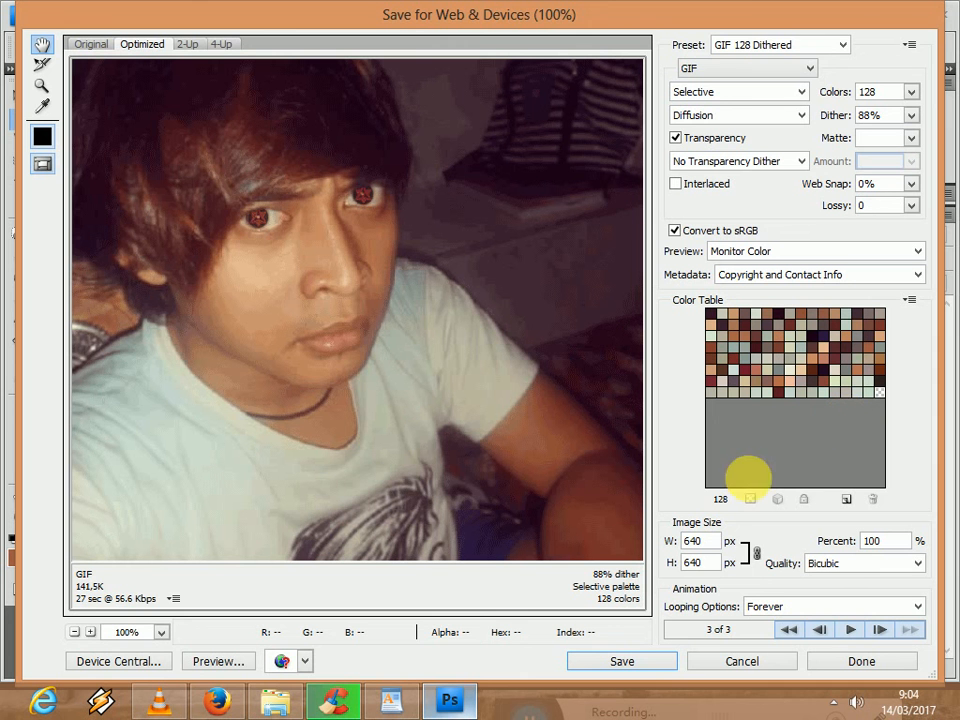
left_click(621, 661)
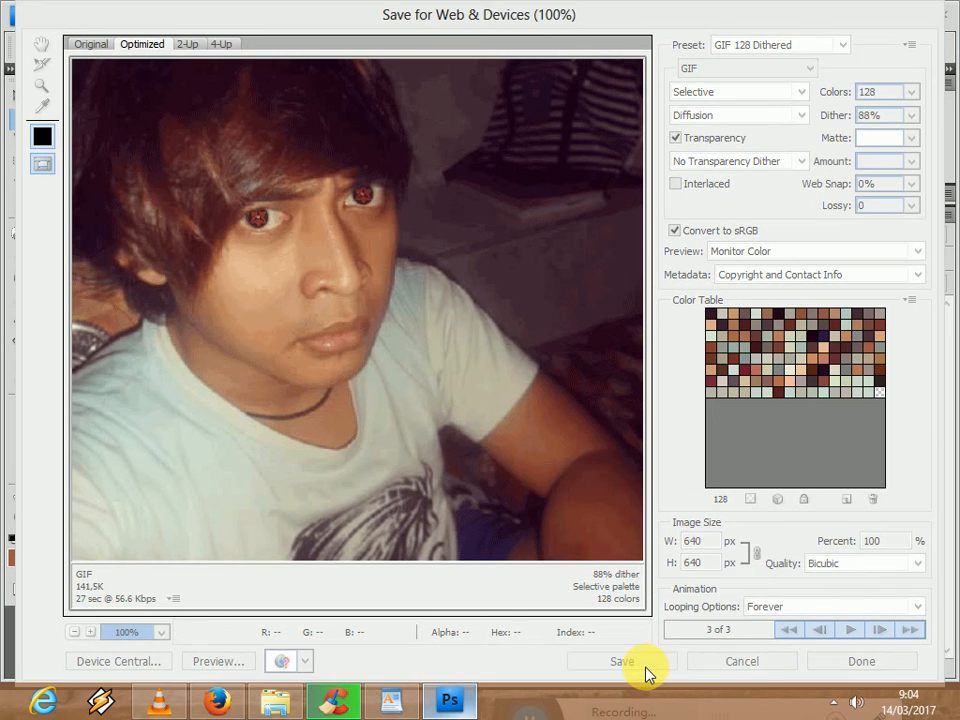
left_click(276, 340)
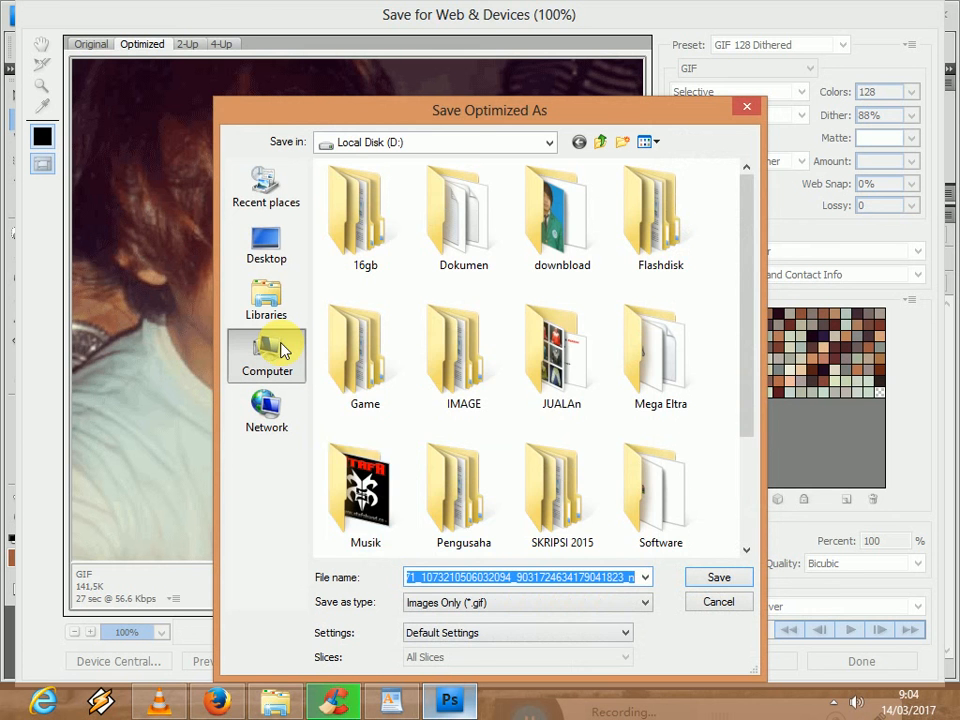
double_click(553, 212)
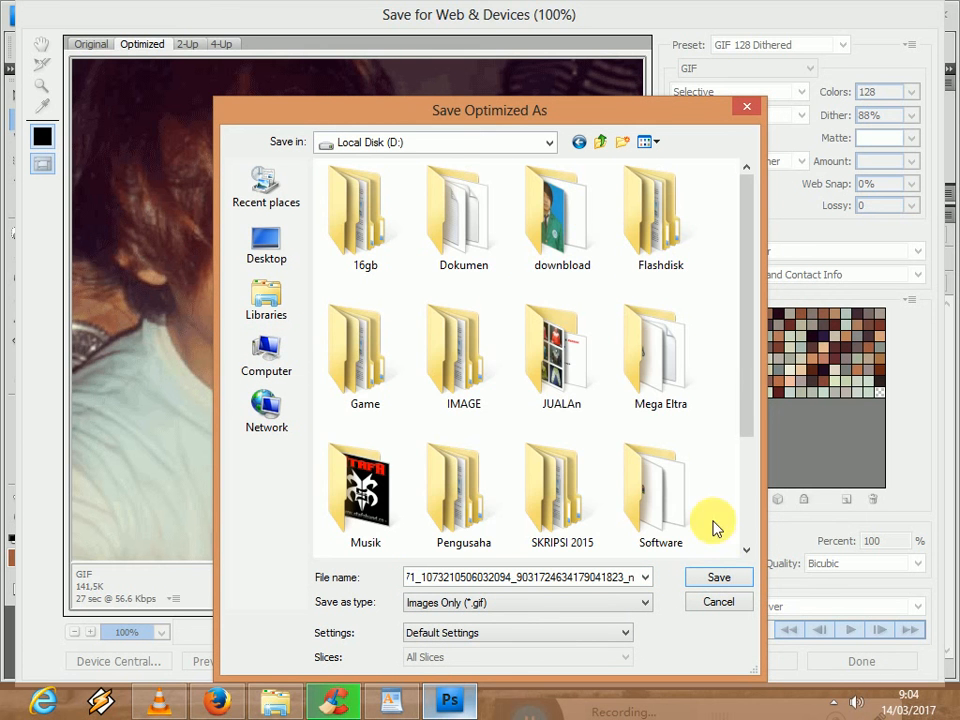
left_click(735, 578)
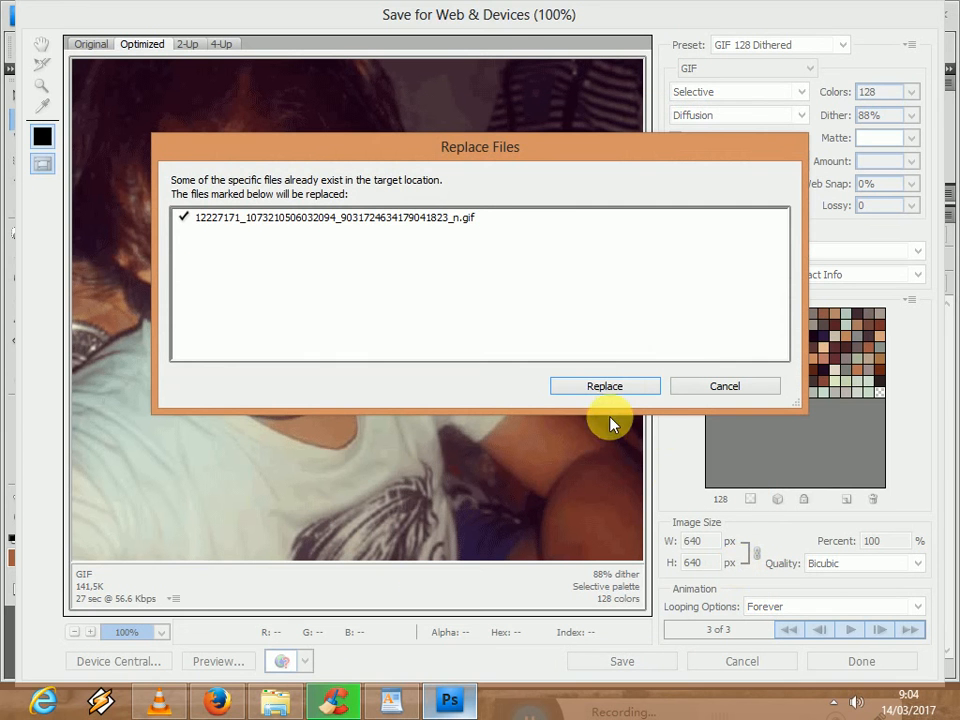
left_click(605, 386)
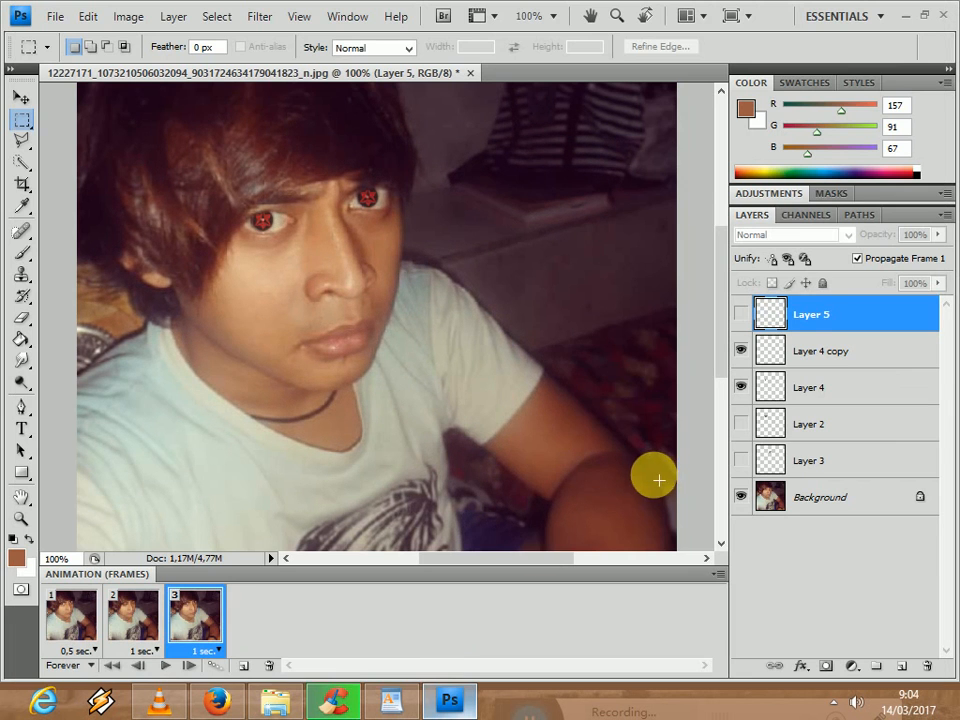
- Switch to File Explorer, go to Local Disk (D:) and select the exported portrait GIF
left_click(259, 703)
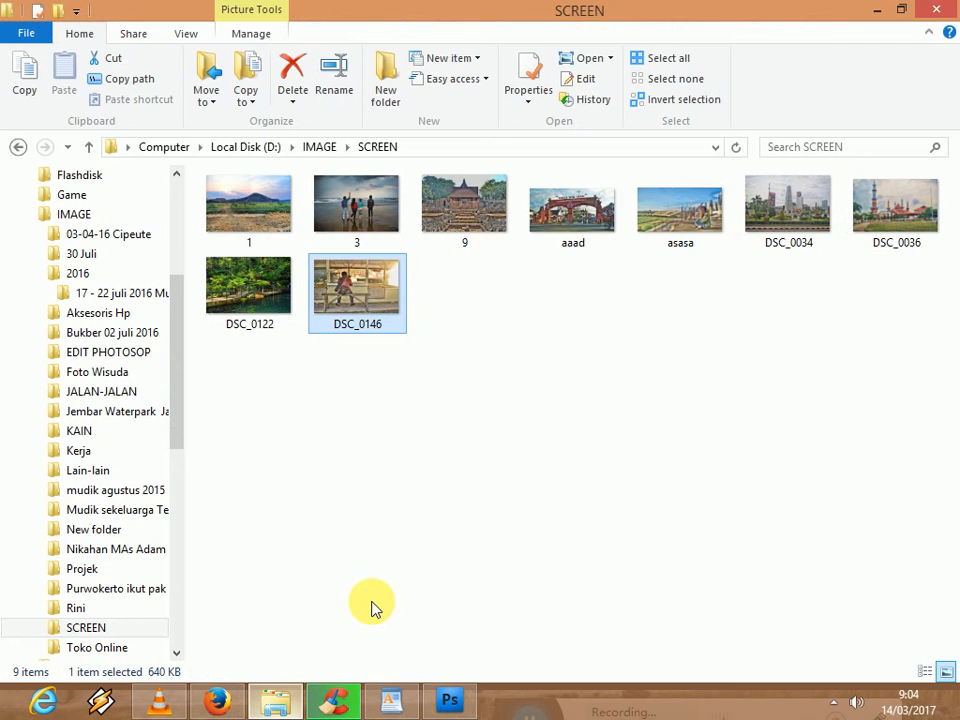
scroll(179, 262, "up", 3)
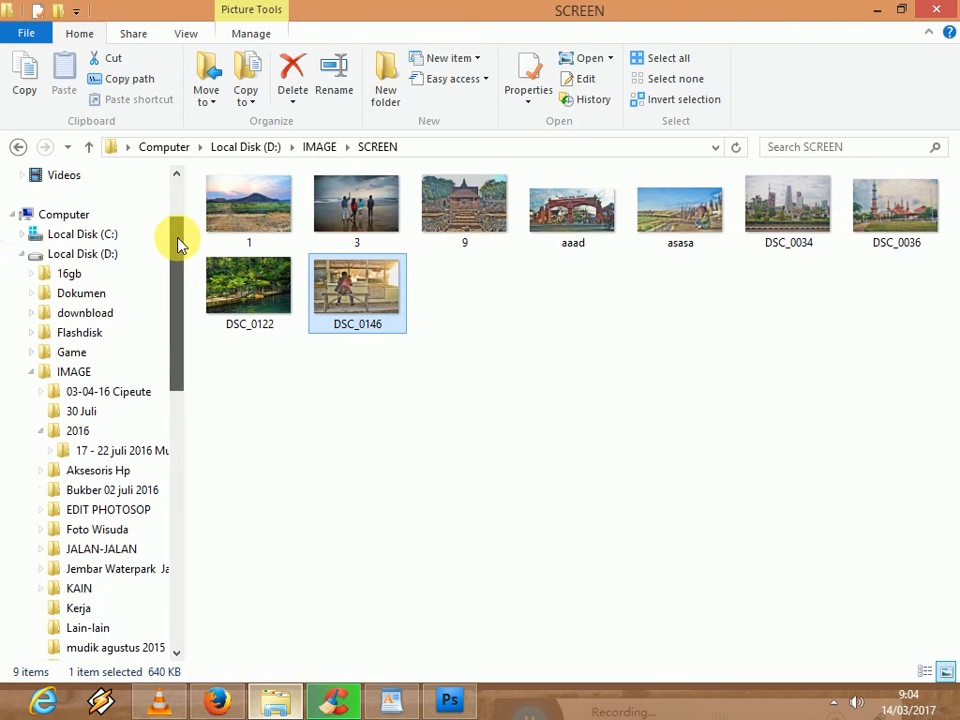
left_click(122, 272)
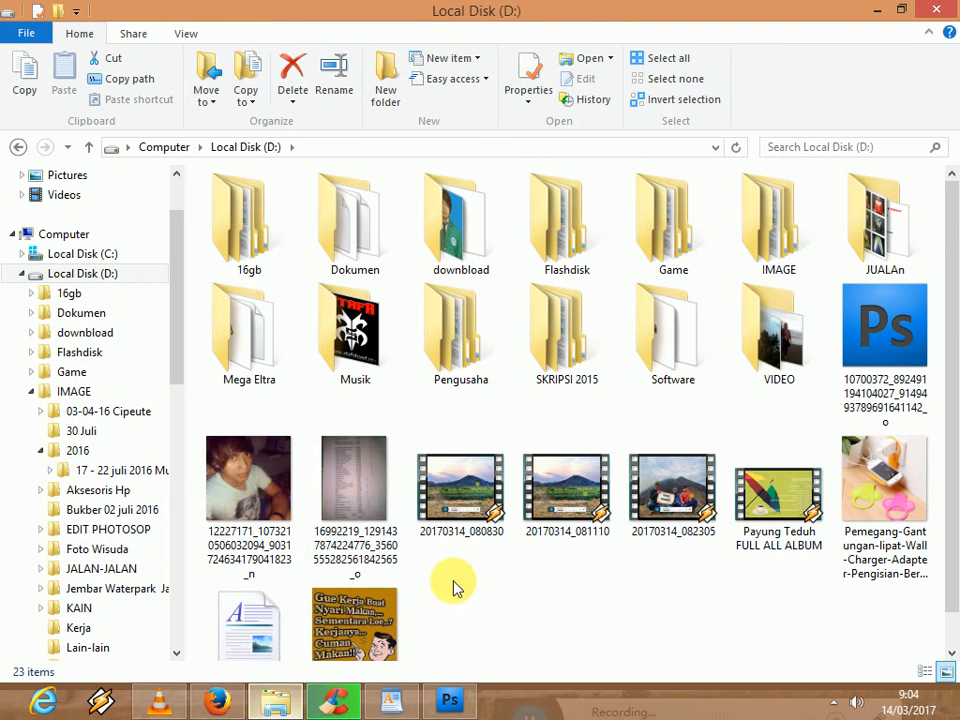
left_click(242, 476)
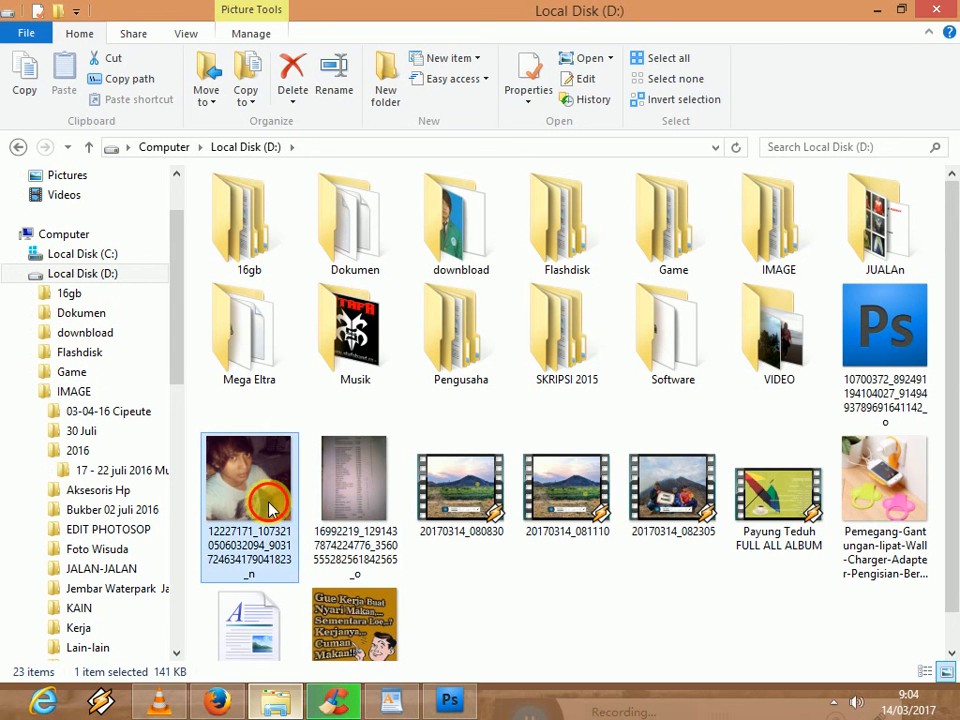
left_click_drag(268, 515, 268, 568)
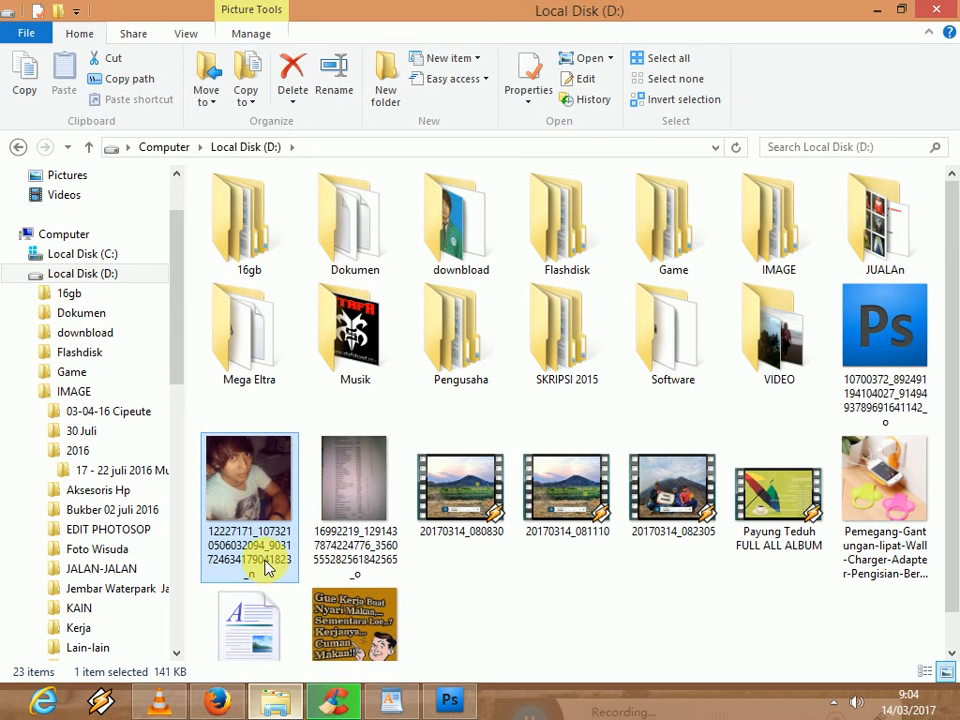
- View the exported portrait GIF in Windows Photo Viewer, and close the viewer
left_click(225, 703)
double_click(250, 483)
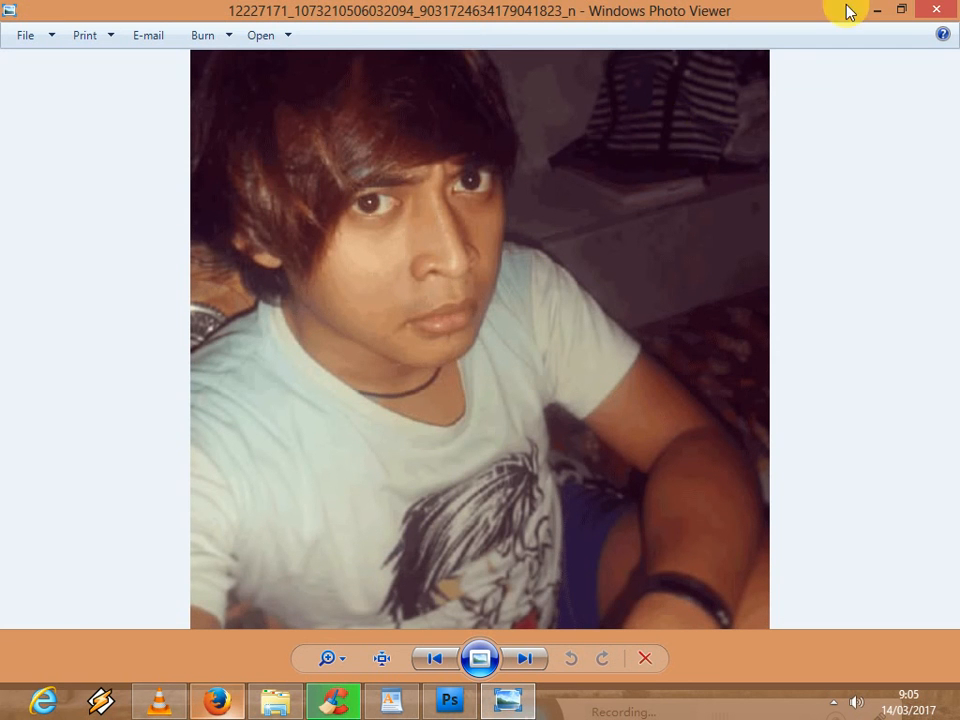
left_click(944, 9)
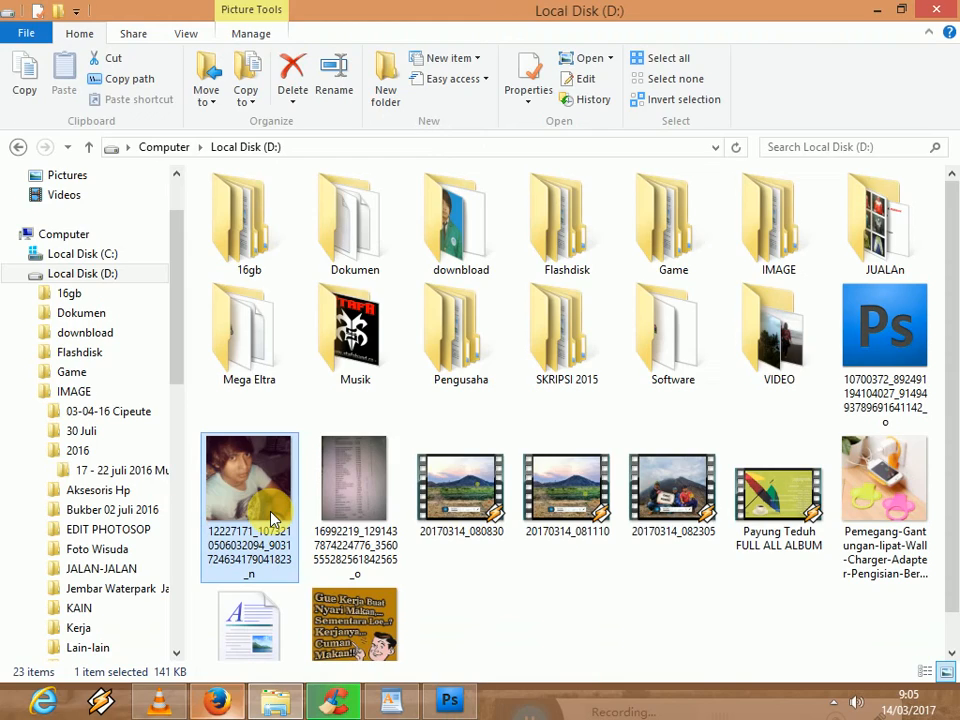
- Open the exported portrait GIF from Local Disk (D:) in Firefox, in the tab showing the blog tutorial
left_click_drag(270, 523, 643, 243)
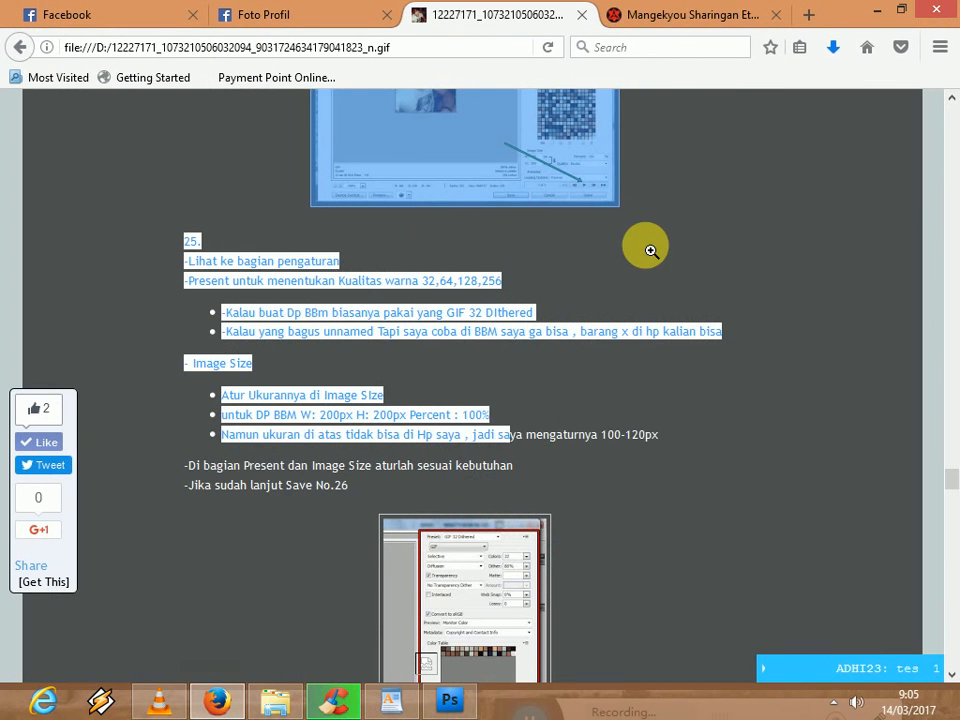